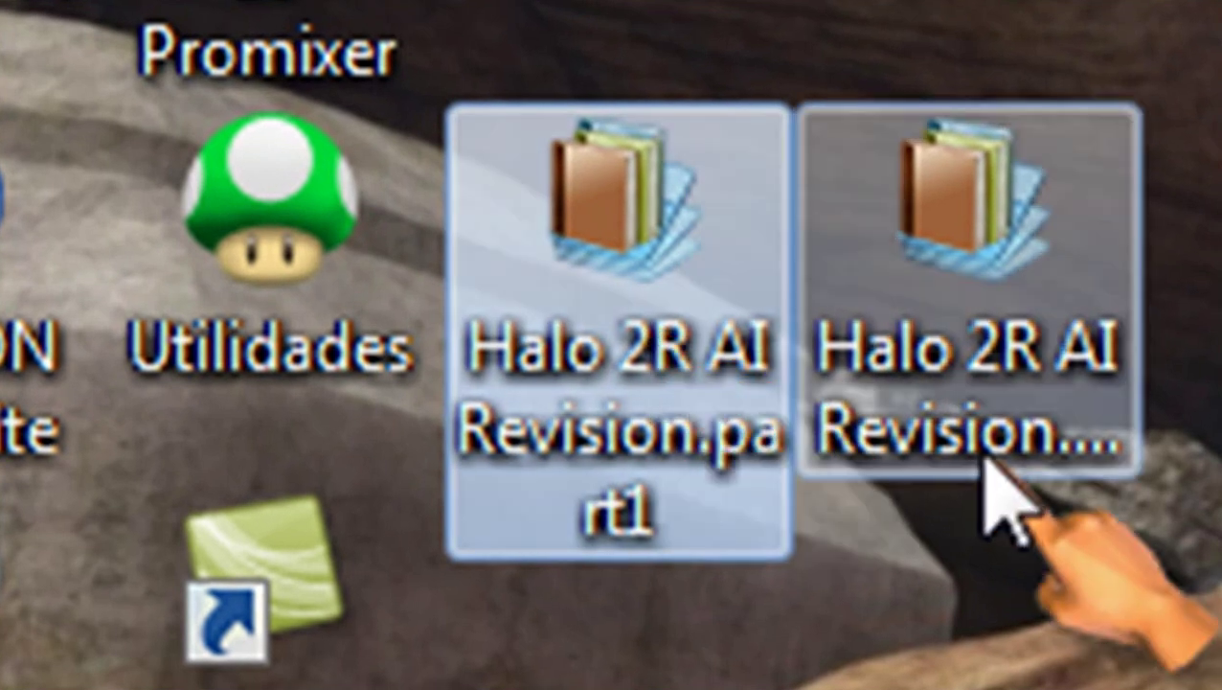
Step: Select the first Halo 2R AI Revision archive part on the desktop
{"action": "left_click", "coordinate": [868, 374]}
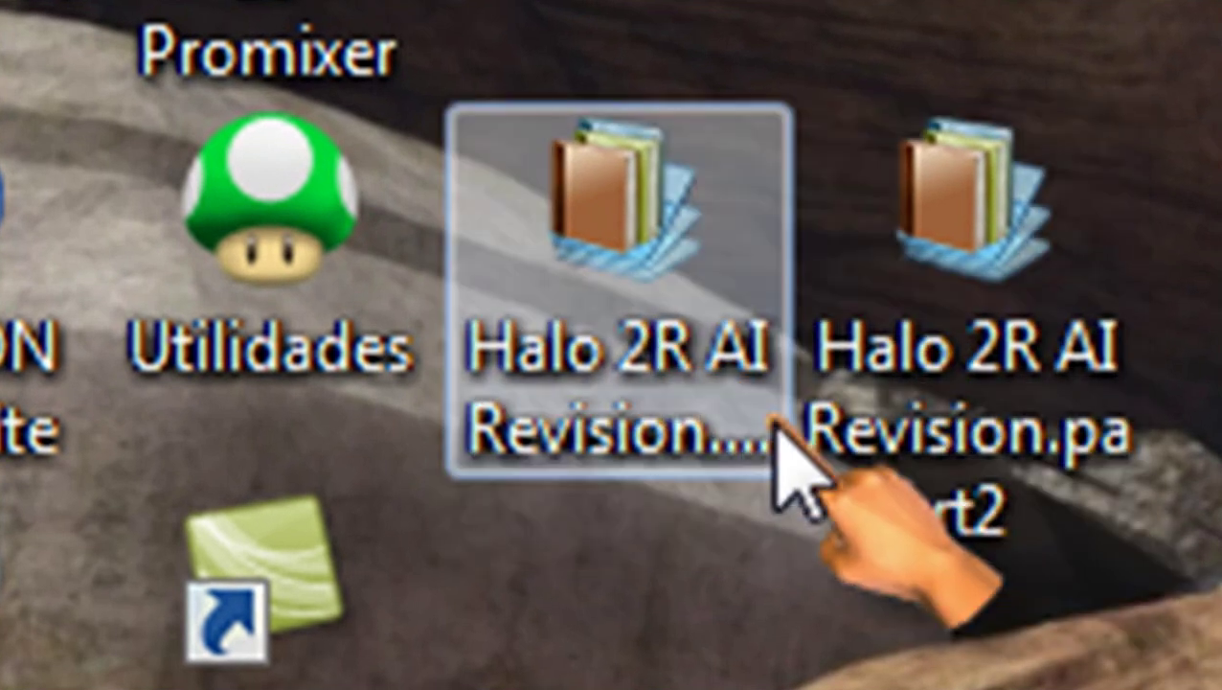
{"action": "left_click", "coordinate": [717, 397]}
{"action": "left_click", "coordinate": [1031, 352]}
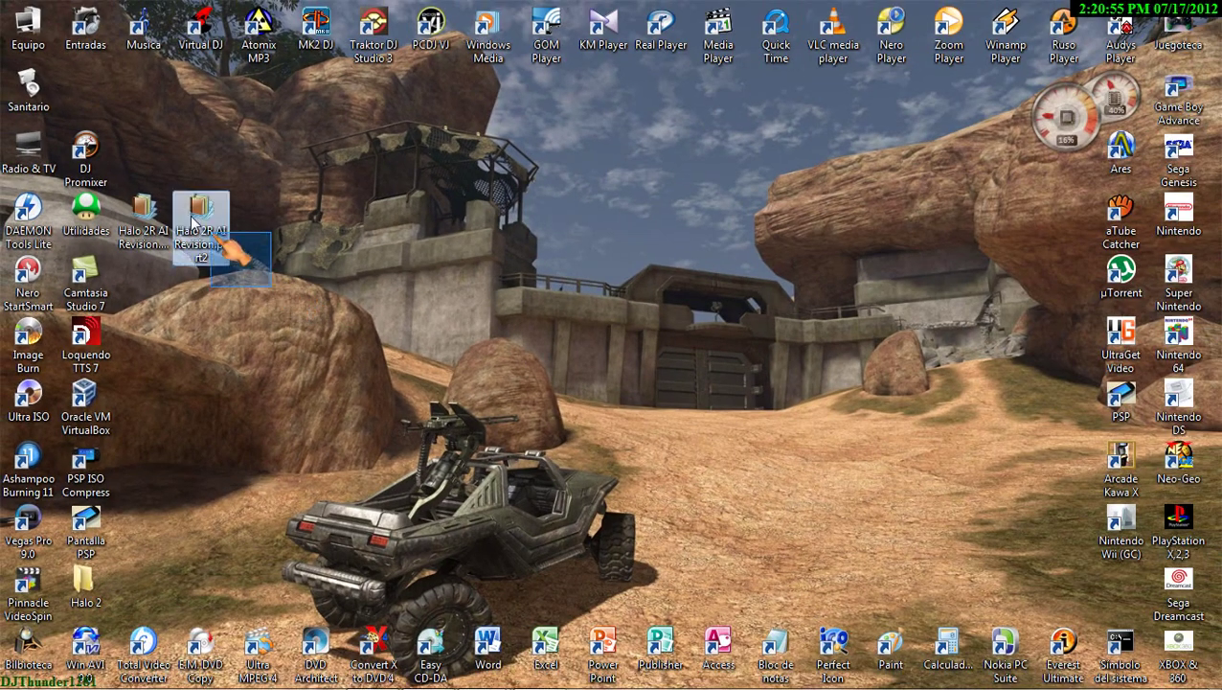
{"action": "left_click_drag", "start_coordinate": [192, 220], "coordinate": [117, 135]}
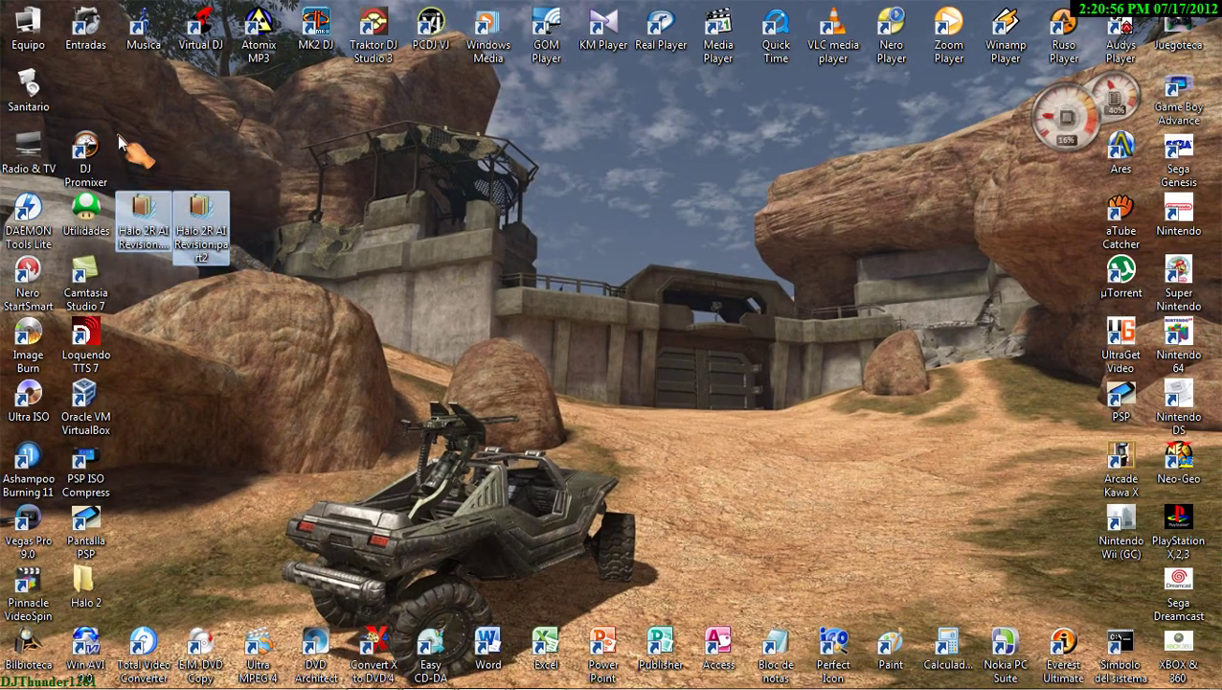
{"action": "left_click", "coordinate": [120, 101]}
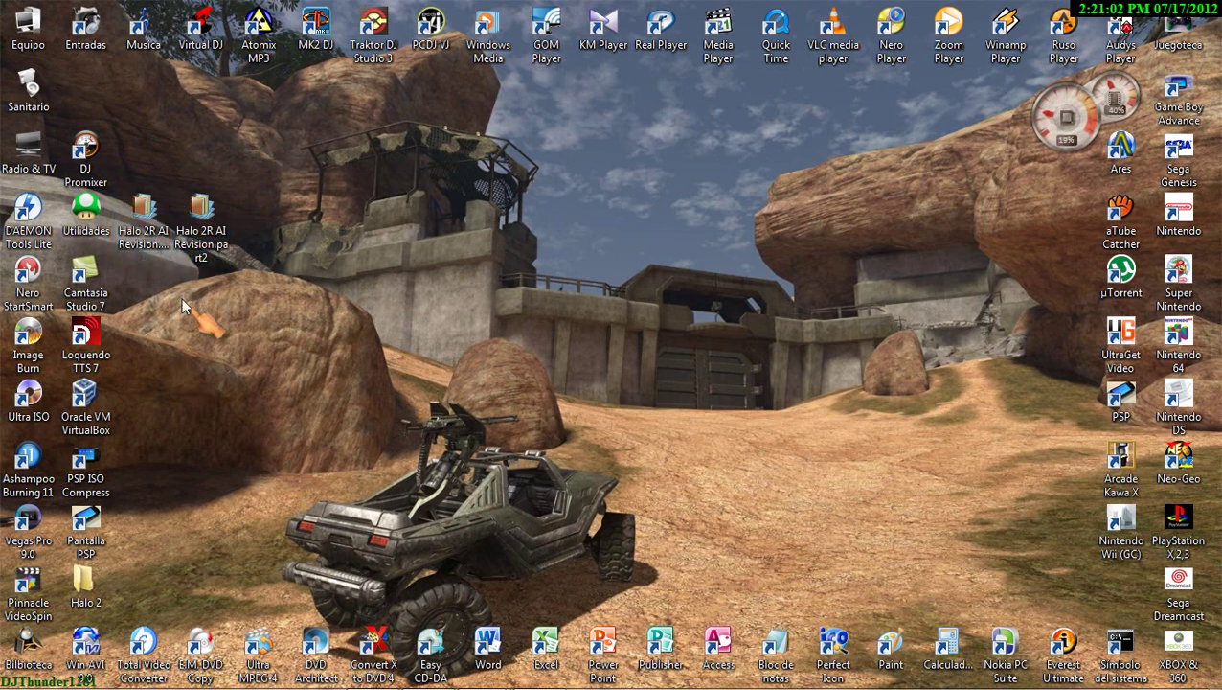
{"action": "left_click", "coordinate": [153, 216]}
Step: Extract part1.rar here with 7-Zip, entering the archive password with it shown
{"action": "right_click", "coordinate": [118, 139]}
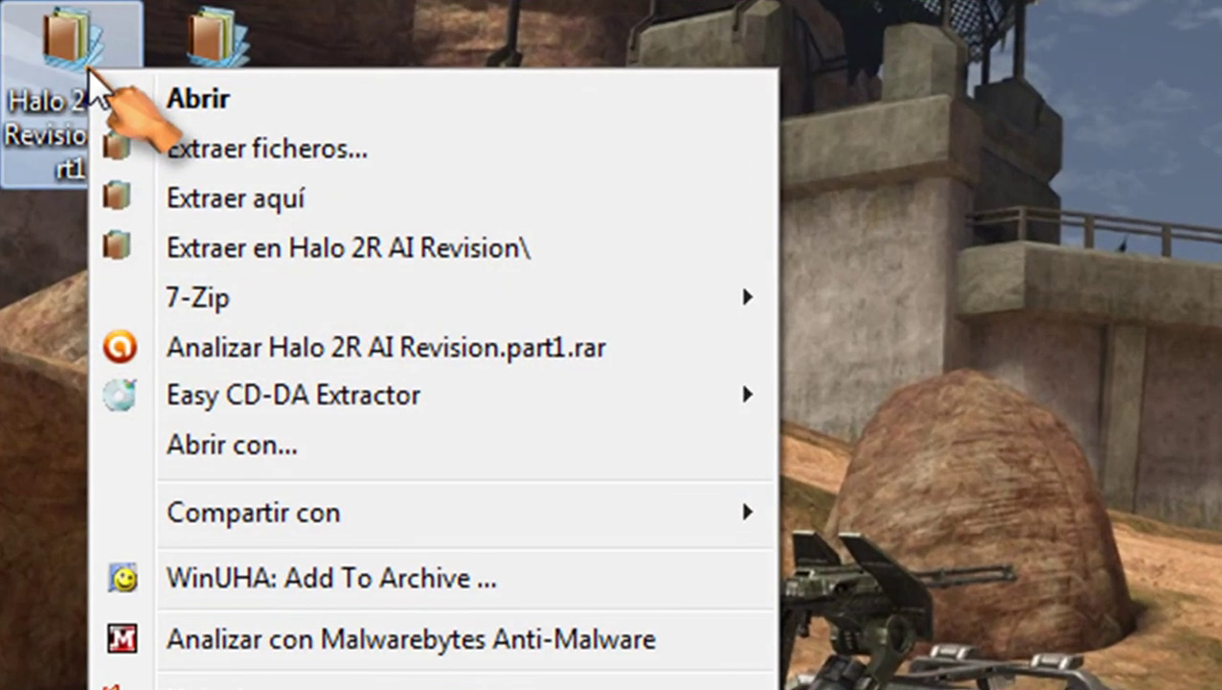
{"action": "mouse_move", "coordinate": [580, 306]}
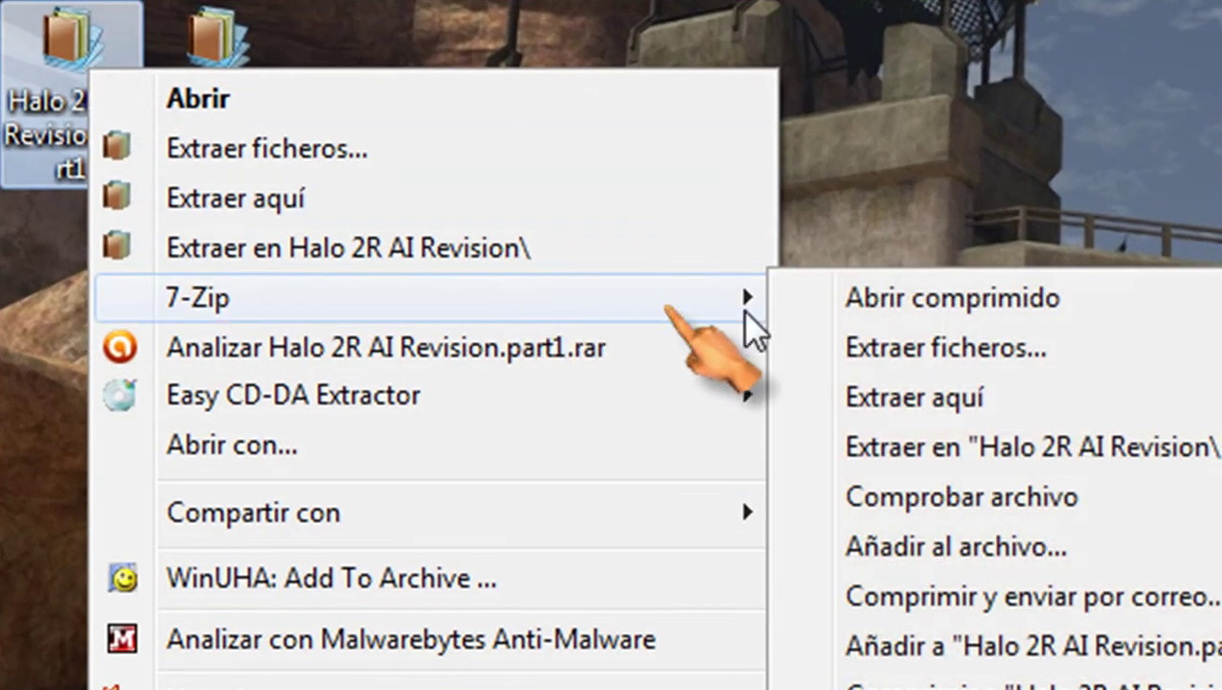
{"action": "left_click", "coordinate": [977, 400]}
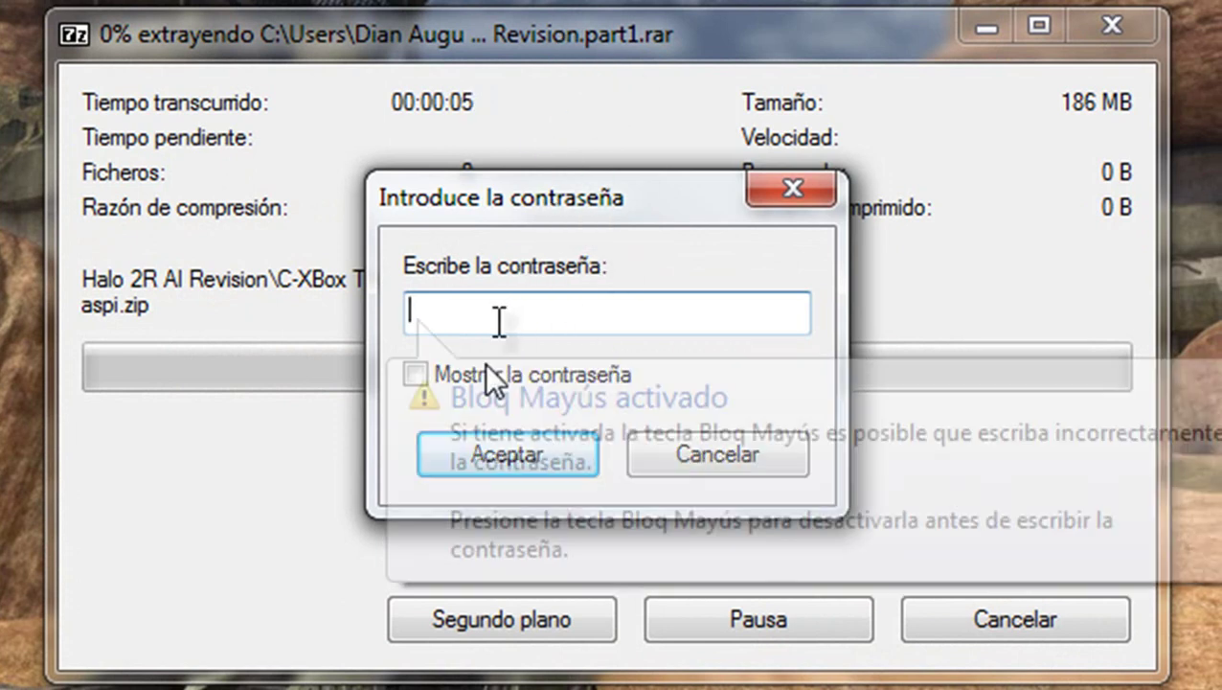
{"action": "left_click", "coordinate": [414, 374]}
{"action": "left_click", "coordinate": [543, 322]}
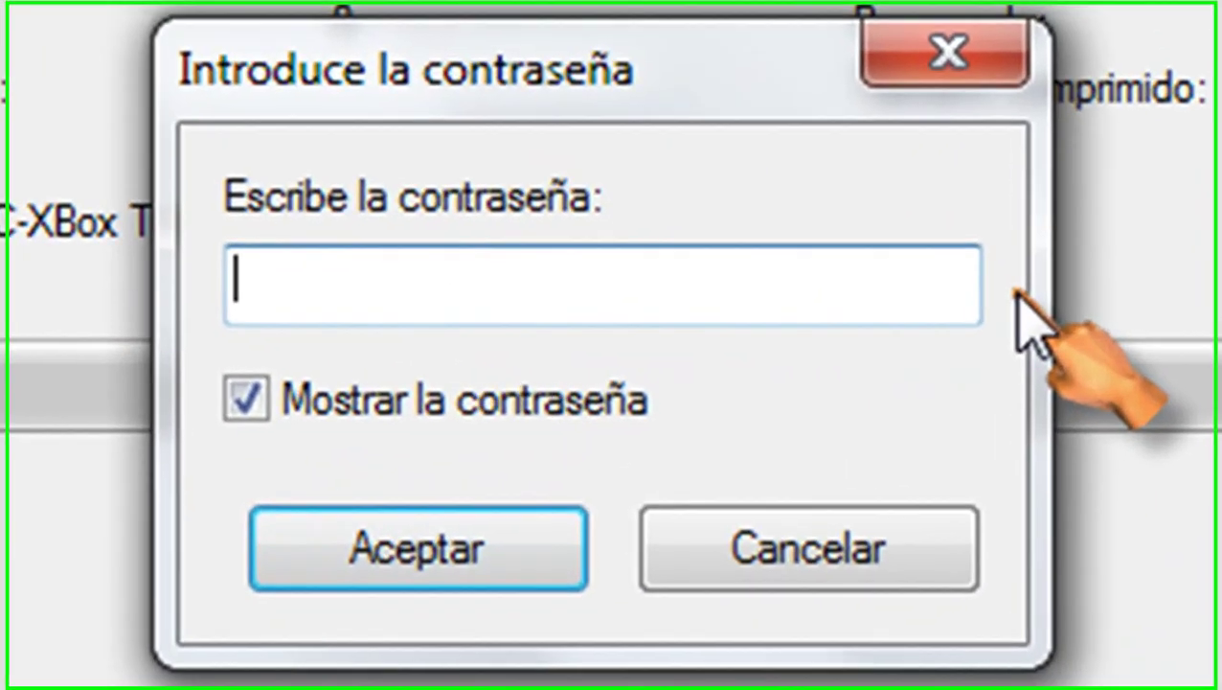
{"action": "type", "text": "HALO2RAI"}
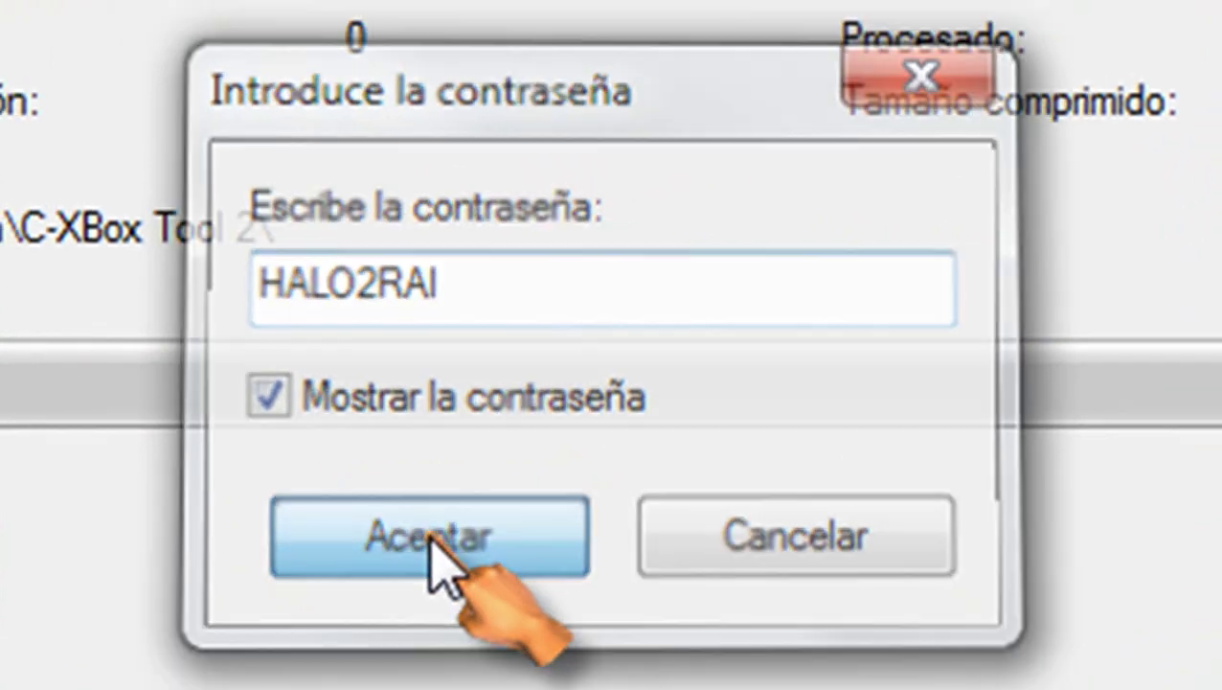
{"action": "left_click", "coordinate": [418, 552]}
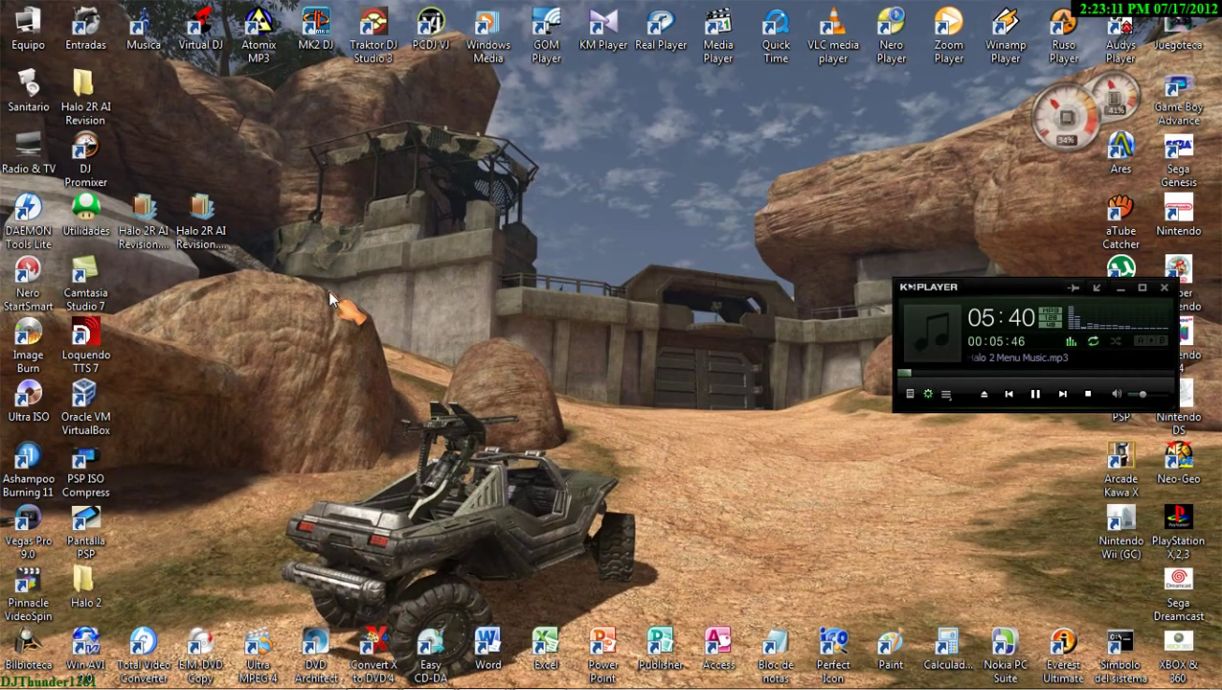
Step: Place the extracted folder beside the archives, inspect default.xbe and MAPAS, close it, resume the music
{"action": "left_click_drag", "start_coordinate": [85, 91], "coordinate": [259, 221]}
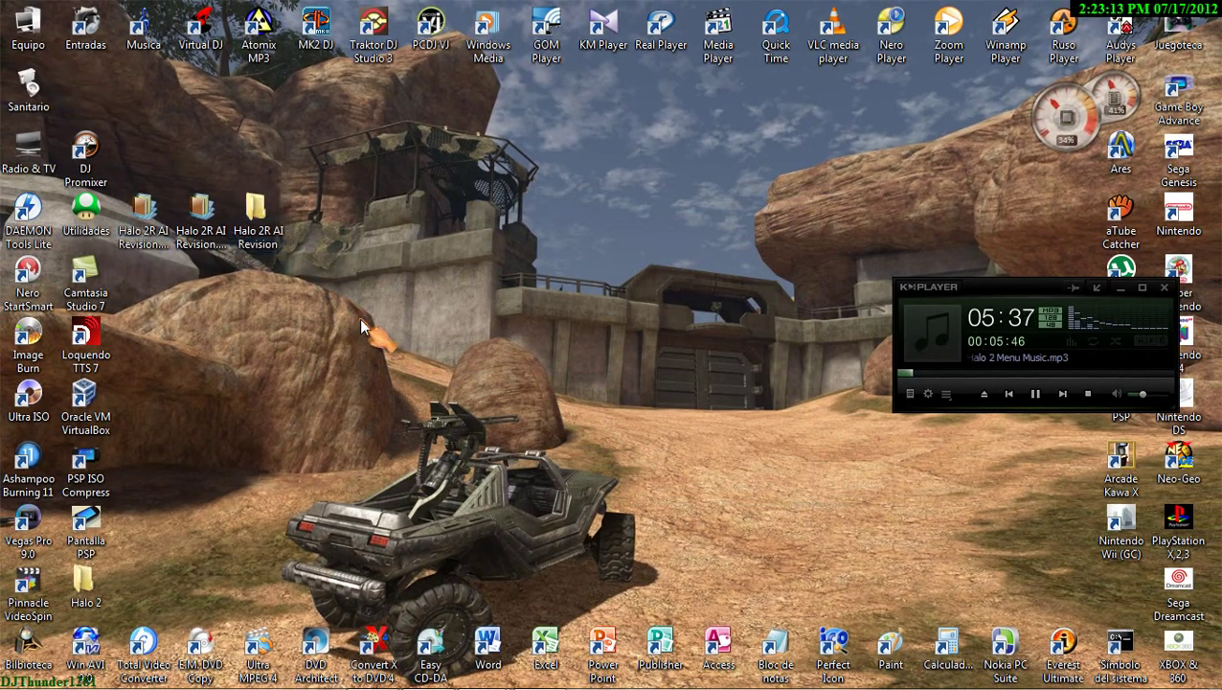
{"action": "double_click", "coordinate": [230, 226]}
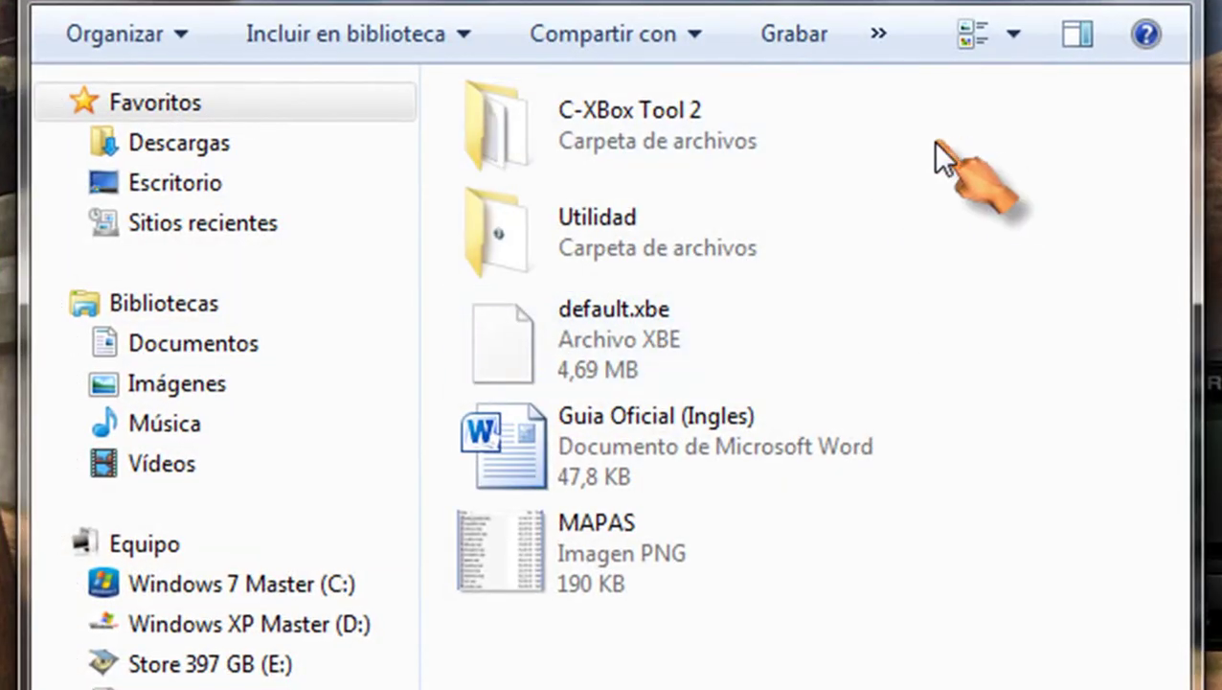
{"action": "left_click", "coordinate": [616, 326]}
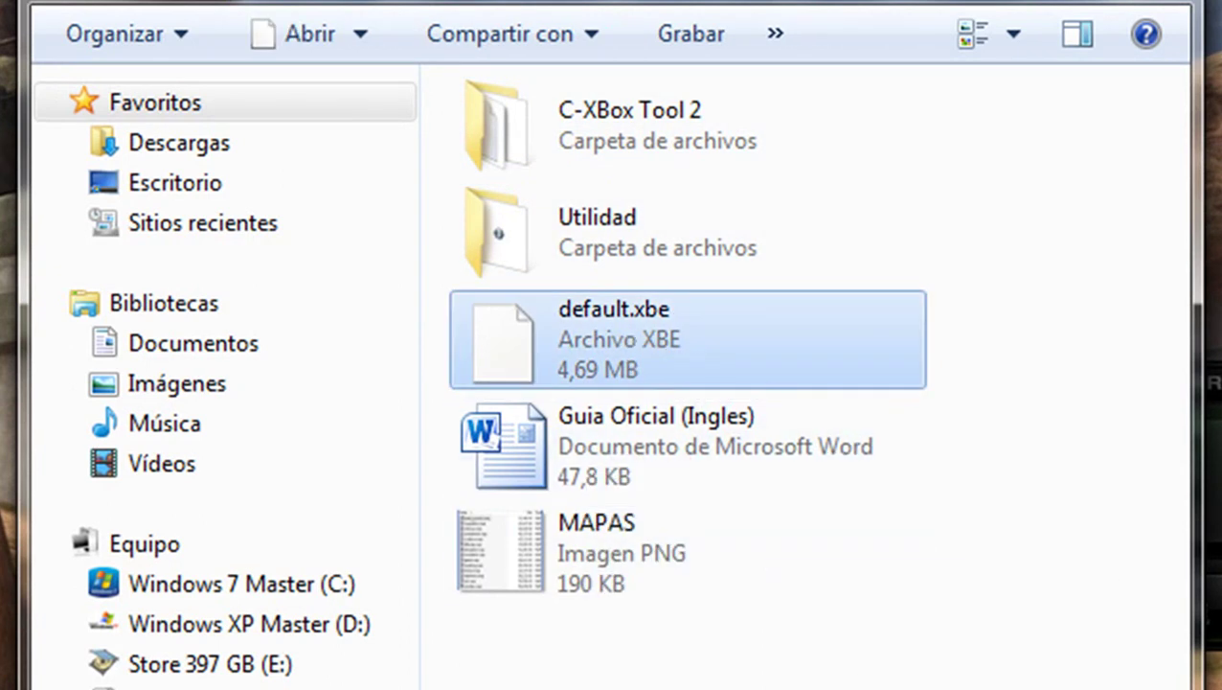
{"action": "left_click", "coordinate": [748, 493]}
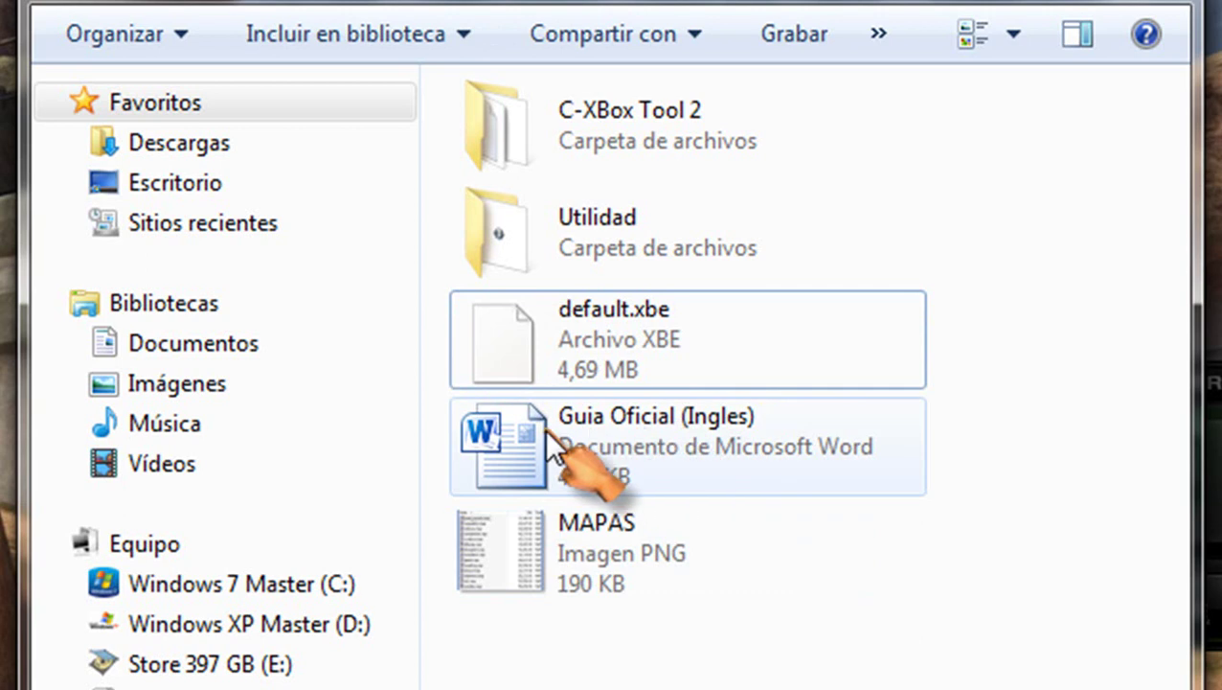
{"action": "left_click", "coordinate": [613, 568]}
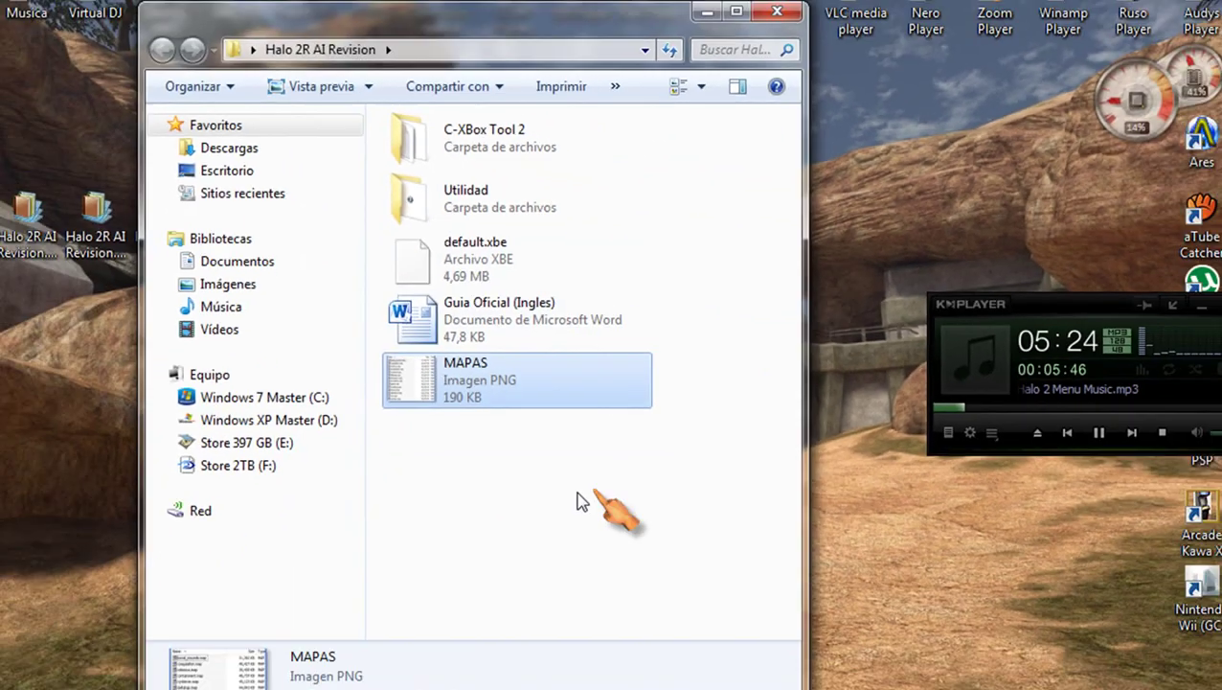
{"action": "left_click", "coordinate": [549, 450]}
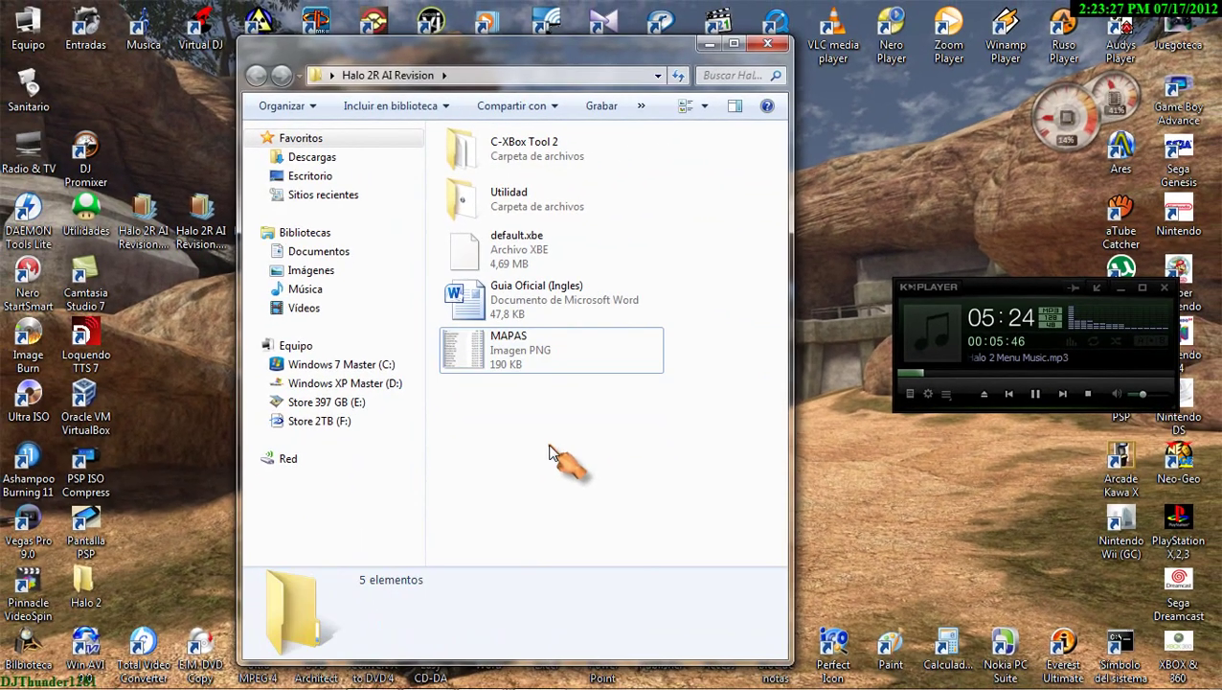
{"action": "left_click", "coordinate": [708, 43]}
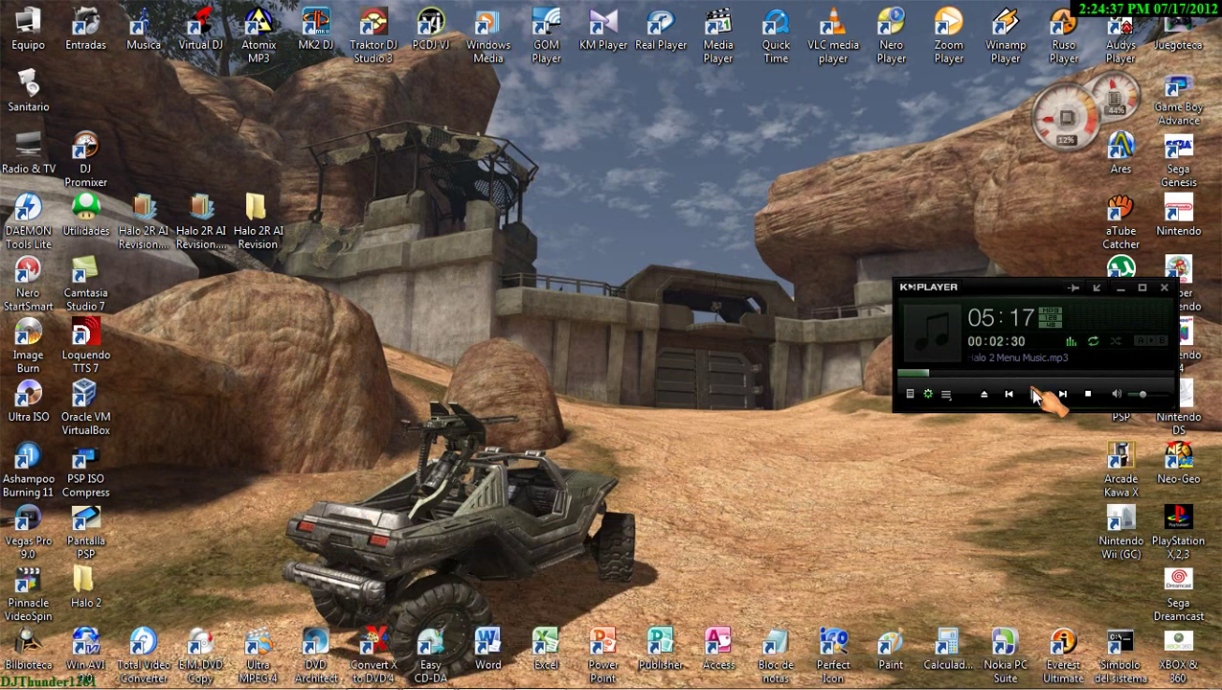
{"action": "left_click", "coordinate": [1033, 392]}
Step: Close the music player and scroll the Halo 2 Multiplayer Pack video description to its download link
{"action": "left_click", "coordinate": [1164, 287]}
{"action": "mouse_move", "coordinate": [458, 678]}
{"action": "left_click", "coordinate": [370, 674]}
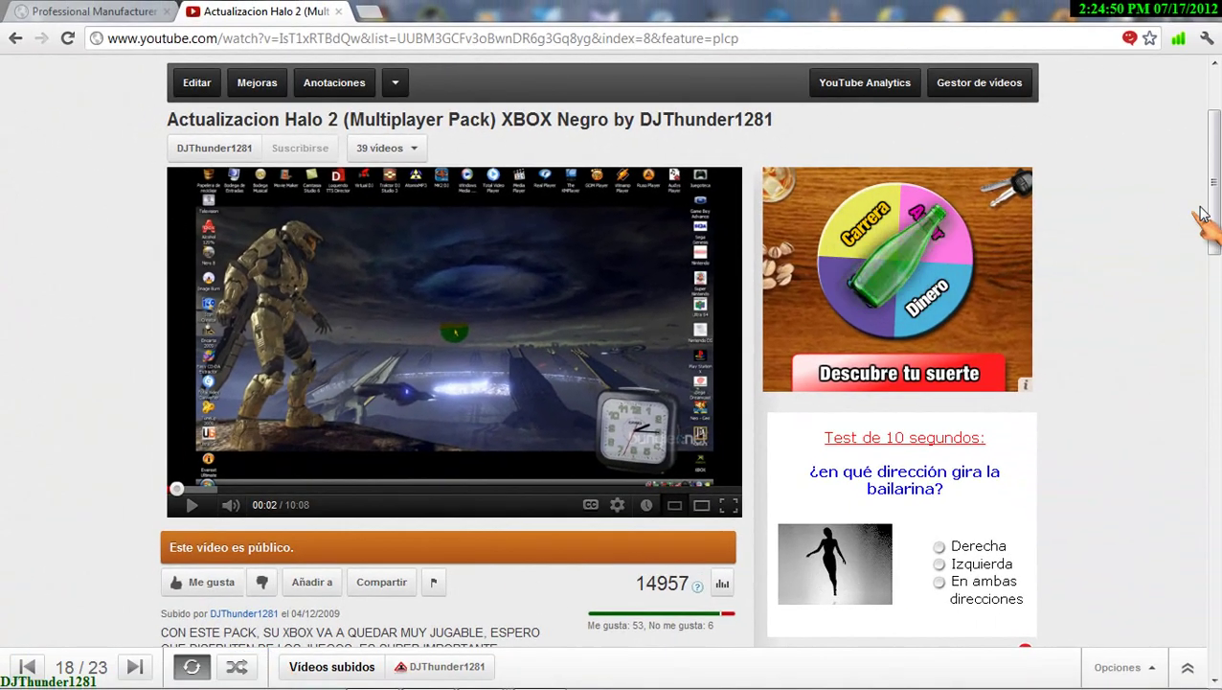
{"action": "scroll", "coordinate": [1199, 209], "scroll_direction": "down", "scroll_amount": 5}
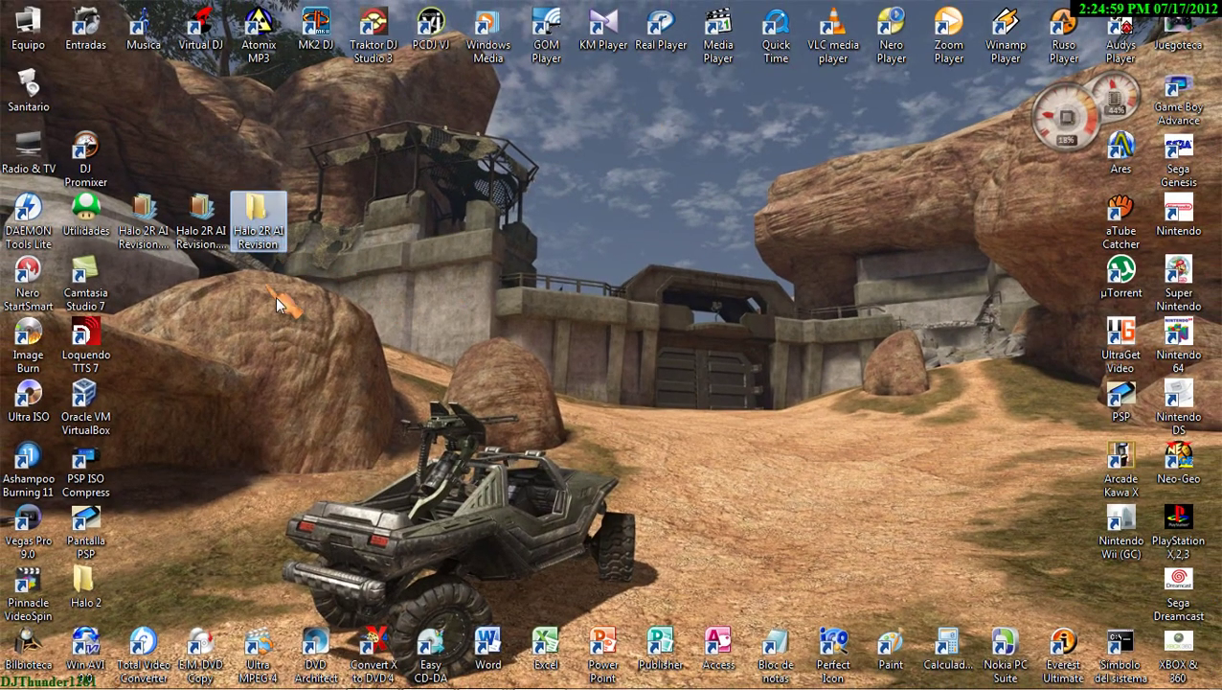
Step: Open the MAPAS image in Photo Viewer and resize it on the right beside the folder
{"action": "double_click", "coordinate": [255, 226]}
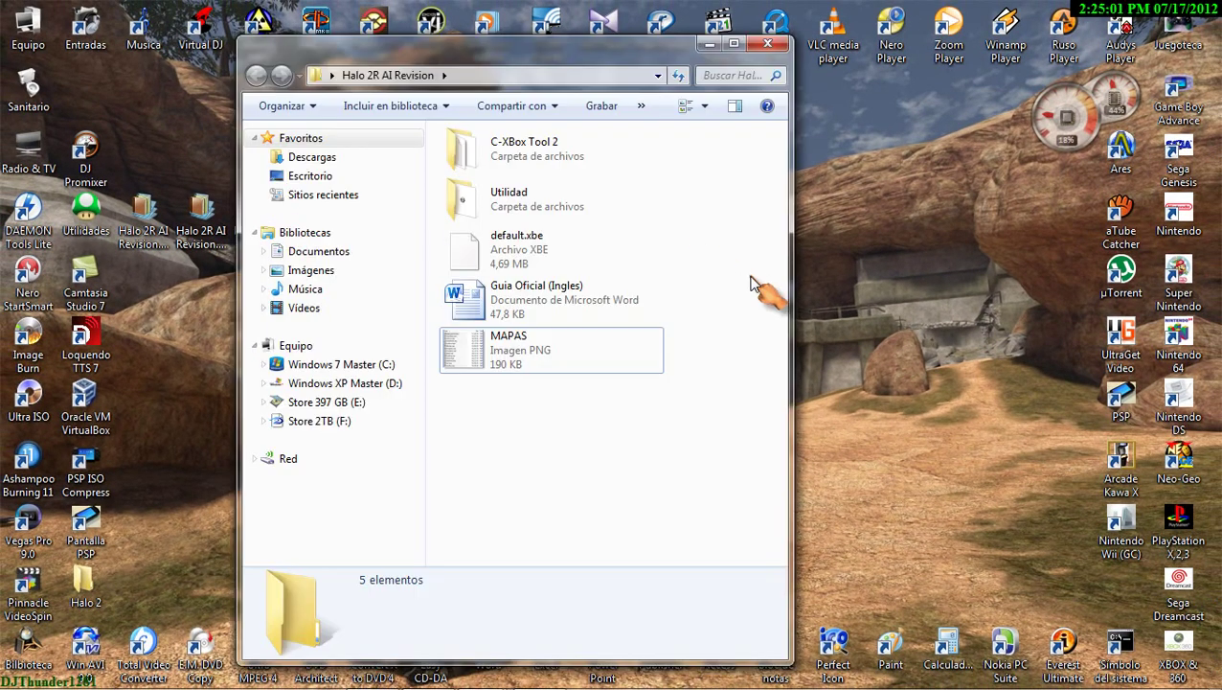
{"action": "double_click", "coordinate": [536, 356]}
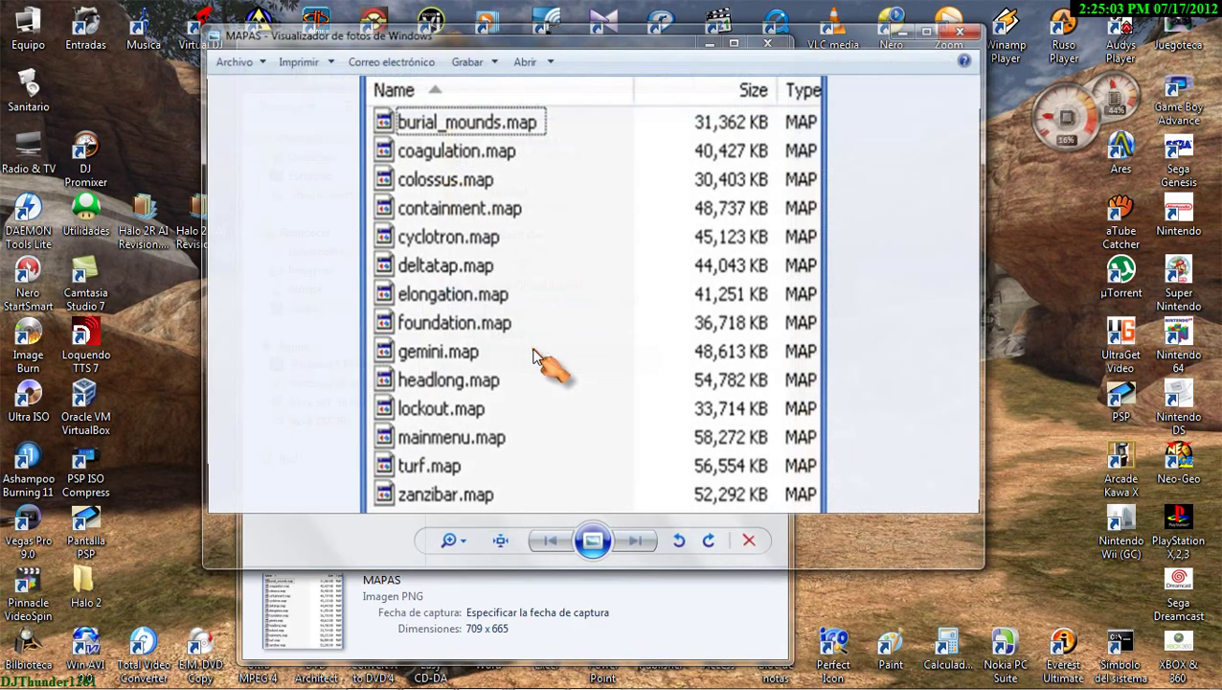
{"action": "left_click_drag", "start_coordinate": [579, 36], "coordinate": [841, 56]}
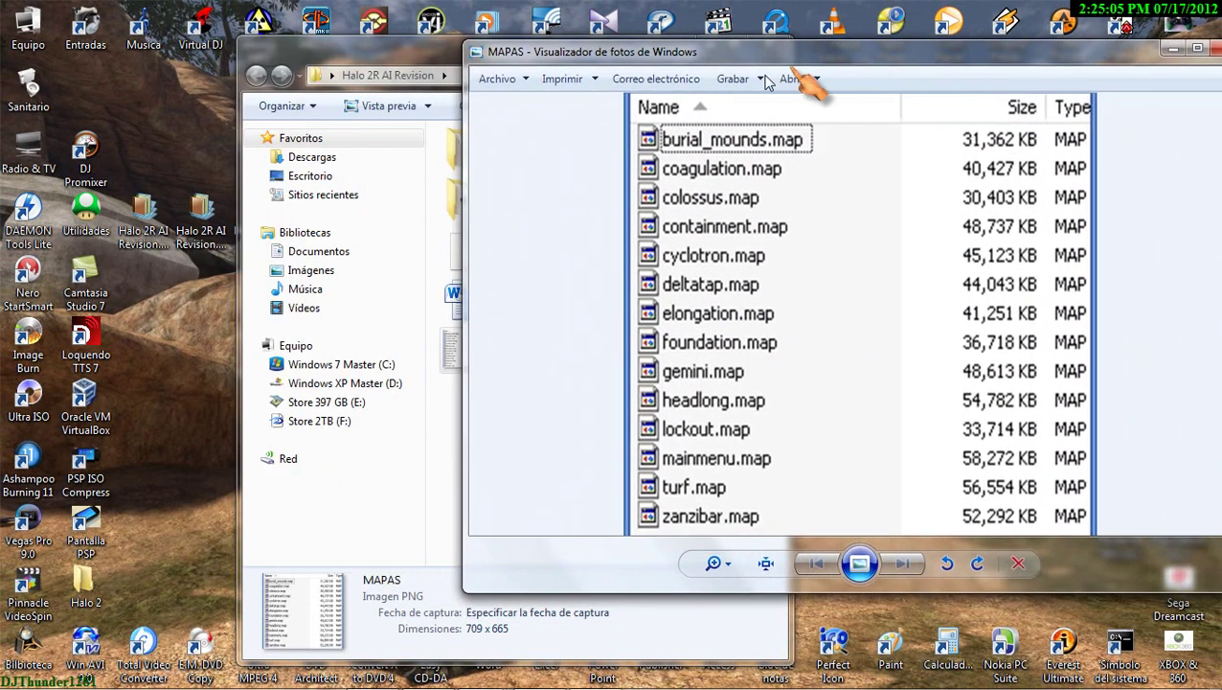
{"action": "left_click_drag", "start_coordinate": [457, 318], "coordinate": [704, 319]}
{"action": "left_click_drag", "start_coordinate": [569, 64], "coordinate": [536, 65]}
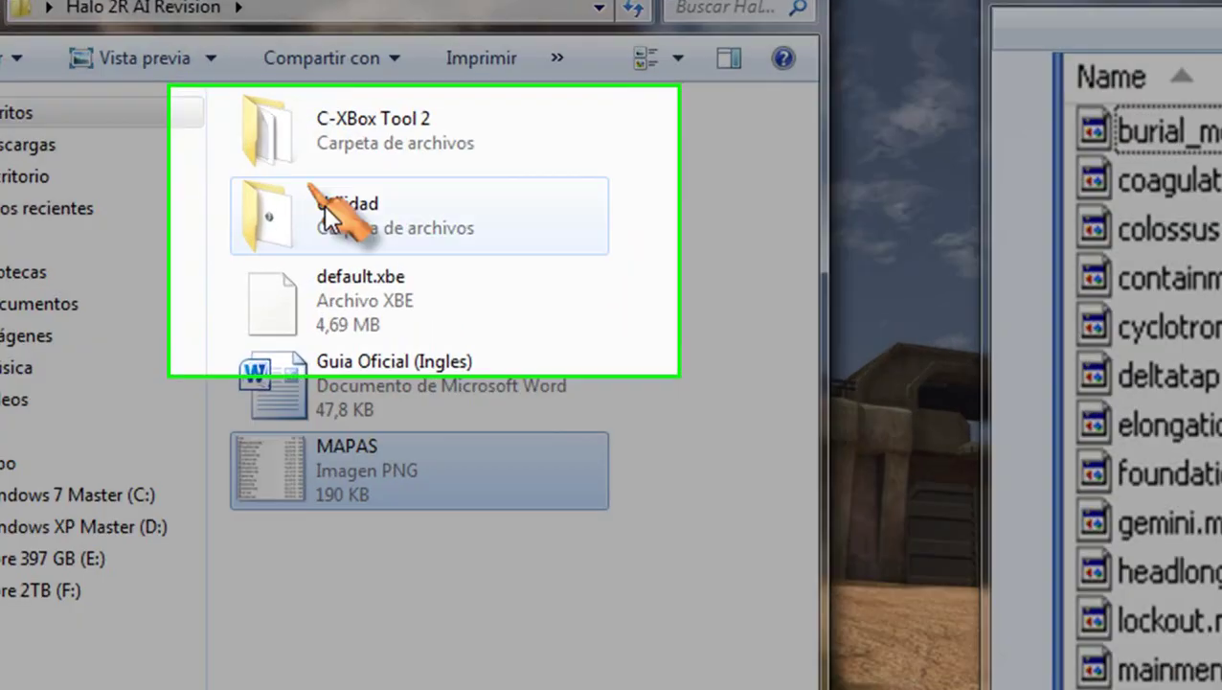
Step: Open Utilidad > Original Maps and arrange it next to the map list viewer
{"action": "double_click", "coordinate": [472, 197]}
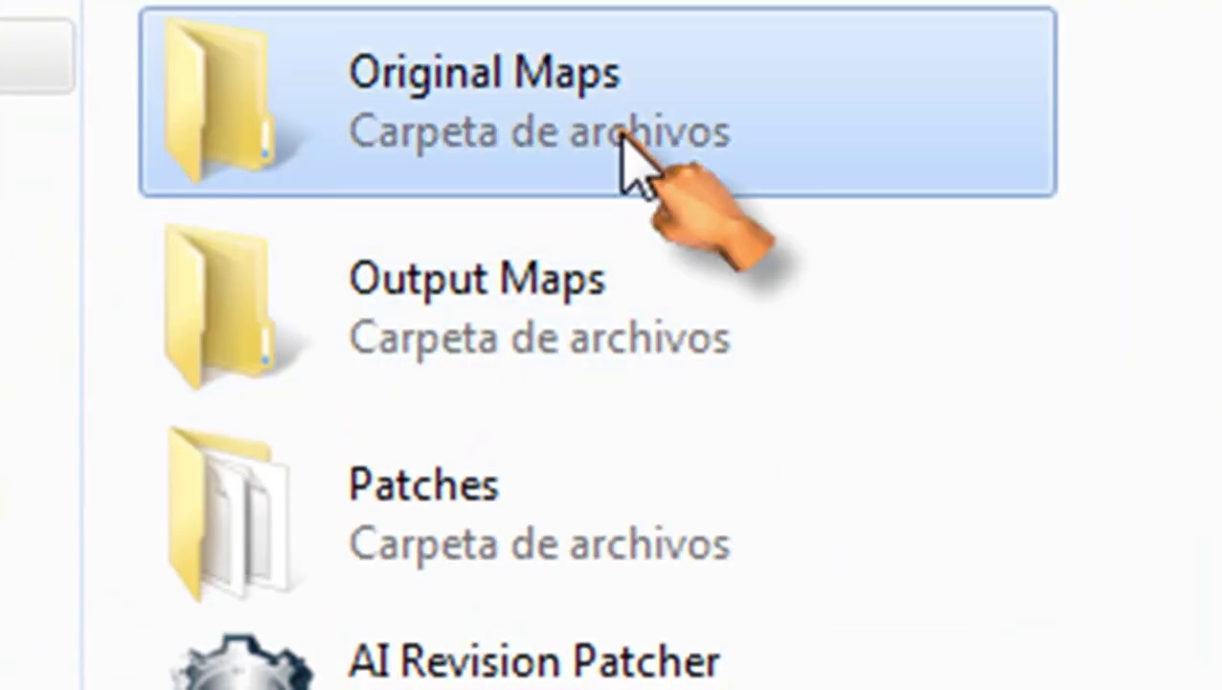
{"action": "double_click", "coordinate": [627, 163]}
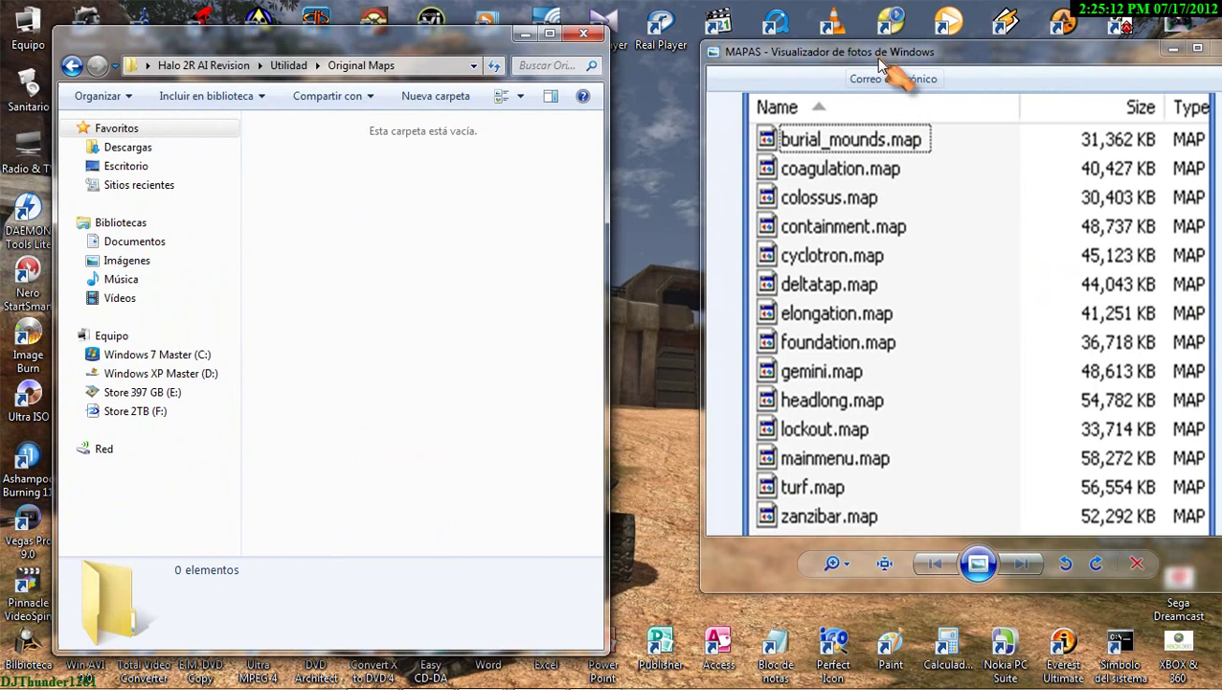
{"action": "left_click_drag", "start_coordinate": [881, 65], "coordinate": [837, 76]}
{"action": "left_click_drag", "start_coordinate": [412, 48], "coordinate": [463, 41]}
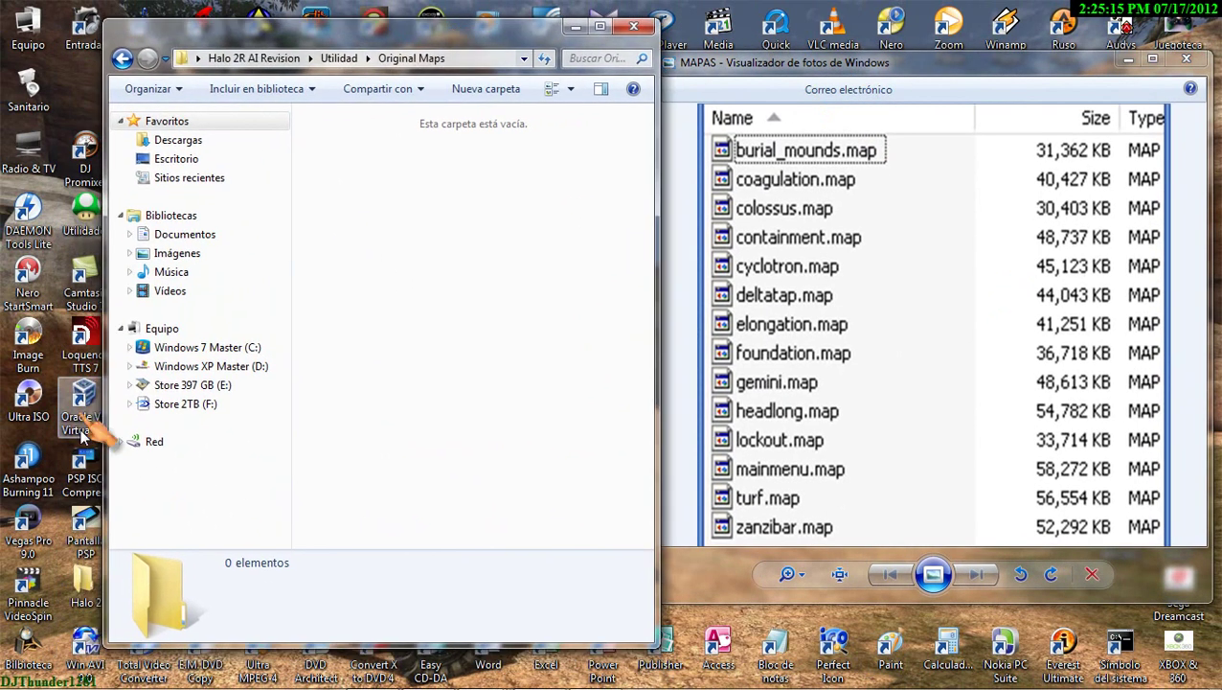
{"action": "left_click", "coordinate": [81, 586]}
Step: Open Halo 2's maps folder and select the map files from 00a_introduction down to ascension
{"action": "double_click", "coordinate": [82, 591]}
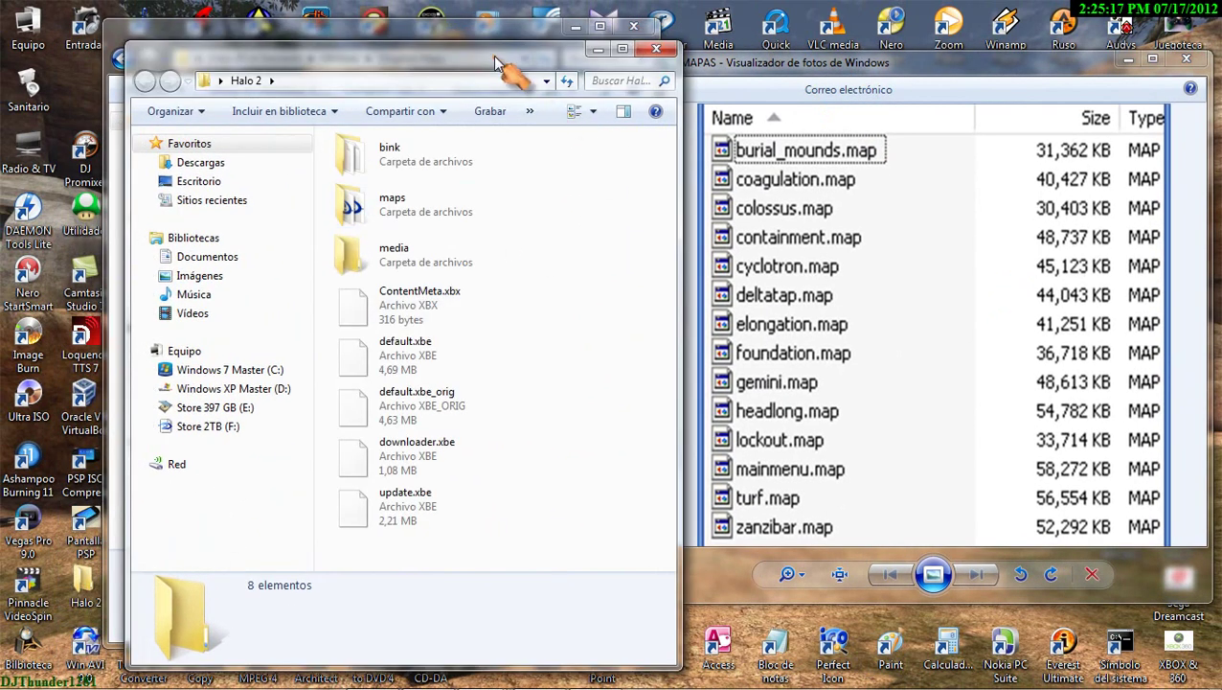
{"action": "left_click_drag", "start_coordinate": [481, 43], "coordinate": [879, 17]}
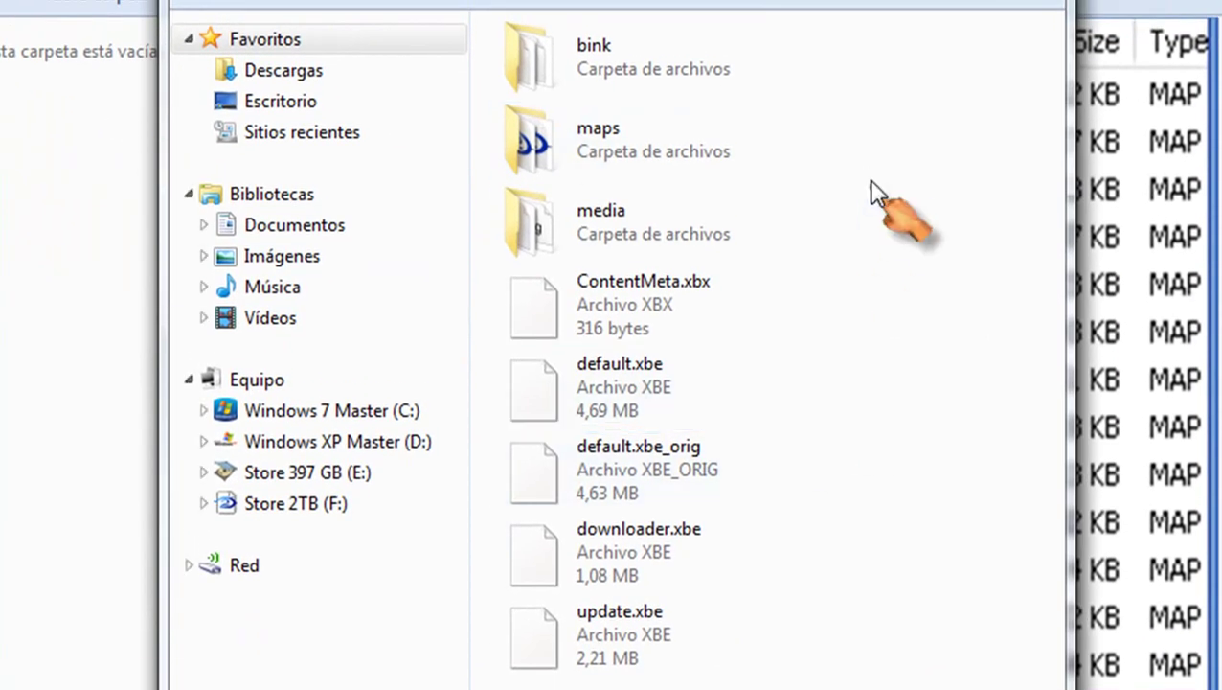
{"action": "double_click", "coordinate": [636, 142]}
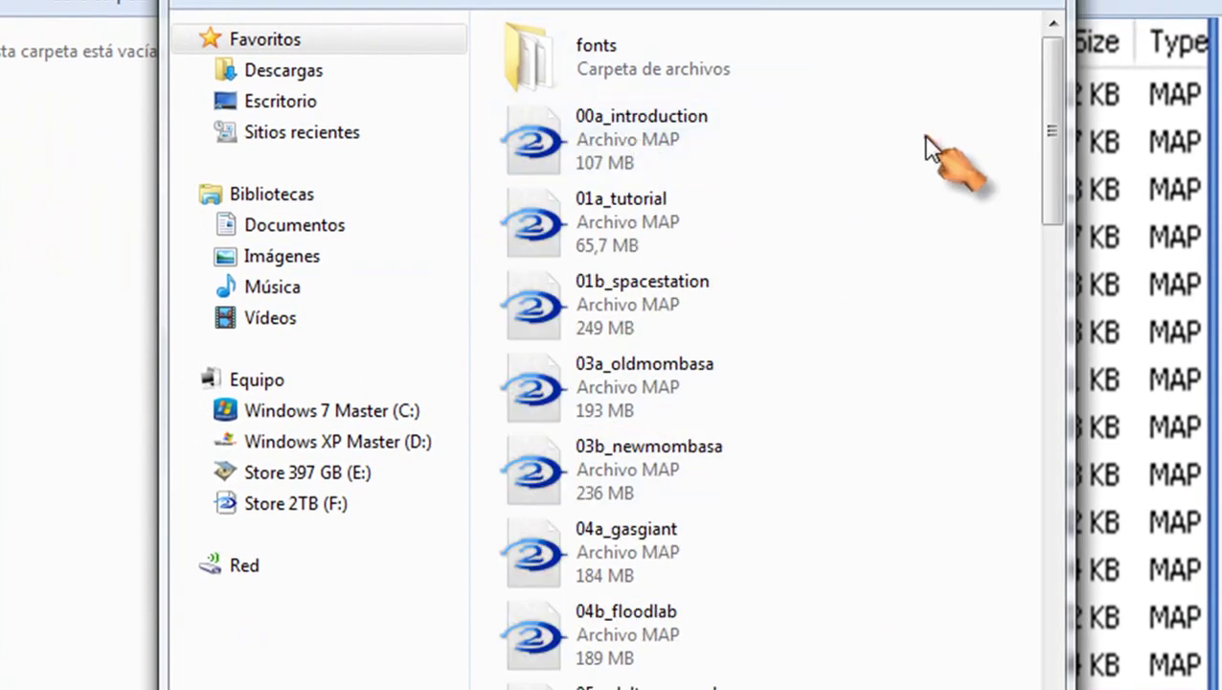
{"action": "left_click", "coordinate": [663, 146]}
{"action": "key", "text": "shift+Down"}
{"action": "key", "text": "shift+Down"}
{"action": "key", "text": "shift+Down"}
{"action": "key", "text": "shift+Down"}
{"action": "key", "text": "shift+Down"}
{"action": "key", "text": "shift+Down"}
{"action": "key", "text": "shift+Down"}
{"action": "key", "text": "shift+Down"}
{"action": "key", "text": "shift+Down"}
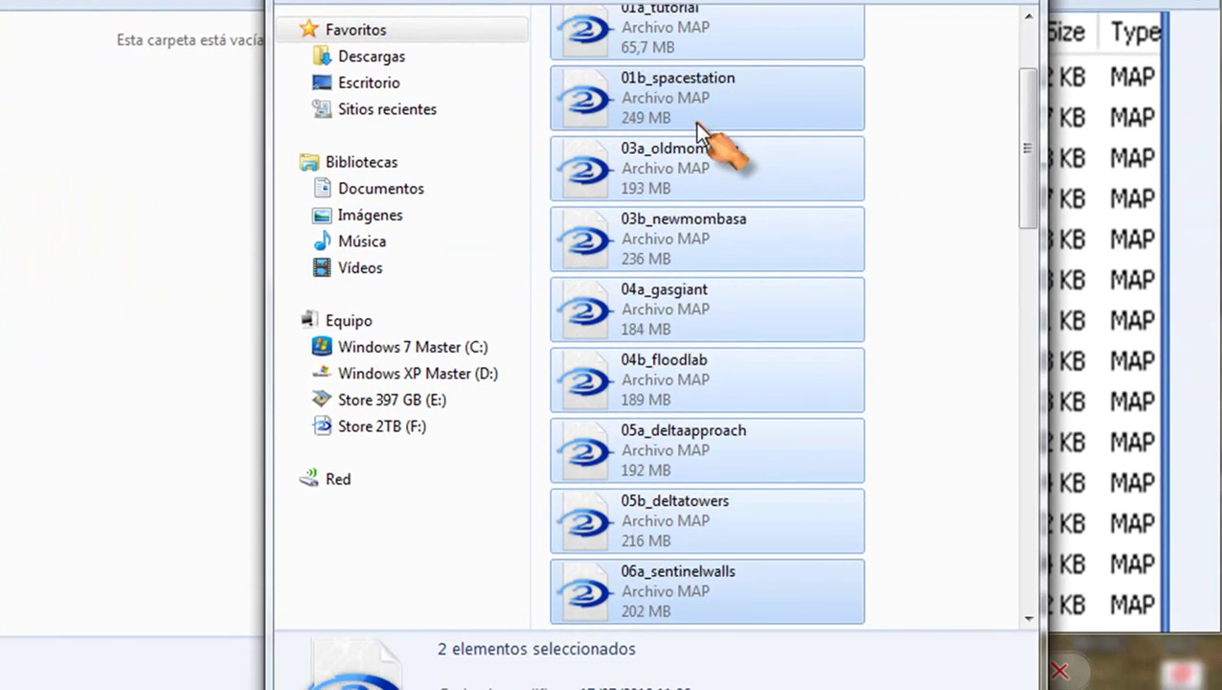
{"action": "key", "text": "shift+Down"}
{"action": "key", "text": "shift+Down"}
{"action": "key", "text": "shift+Down"}
{"action": "key", "text": "shift+Down"}
{"action": "key", "text": "shift+Down"}
{"action": "key", "text": "shift+Down"}
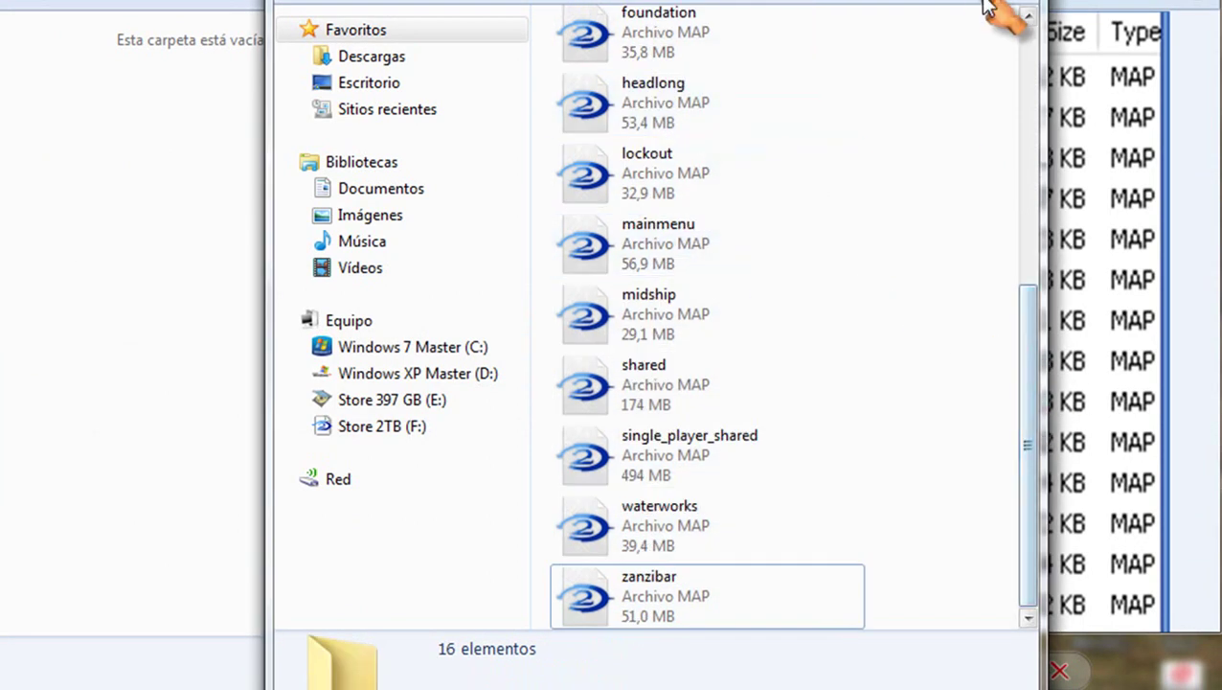
Step: Position the maps folder beside the MAPAS list and select burial_mounds
{"action": "left_click", "coordinate": [1109, 6]}
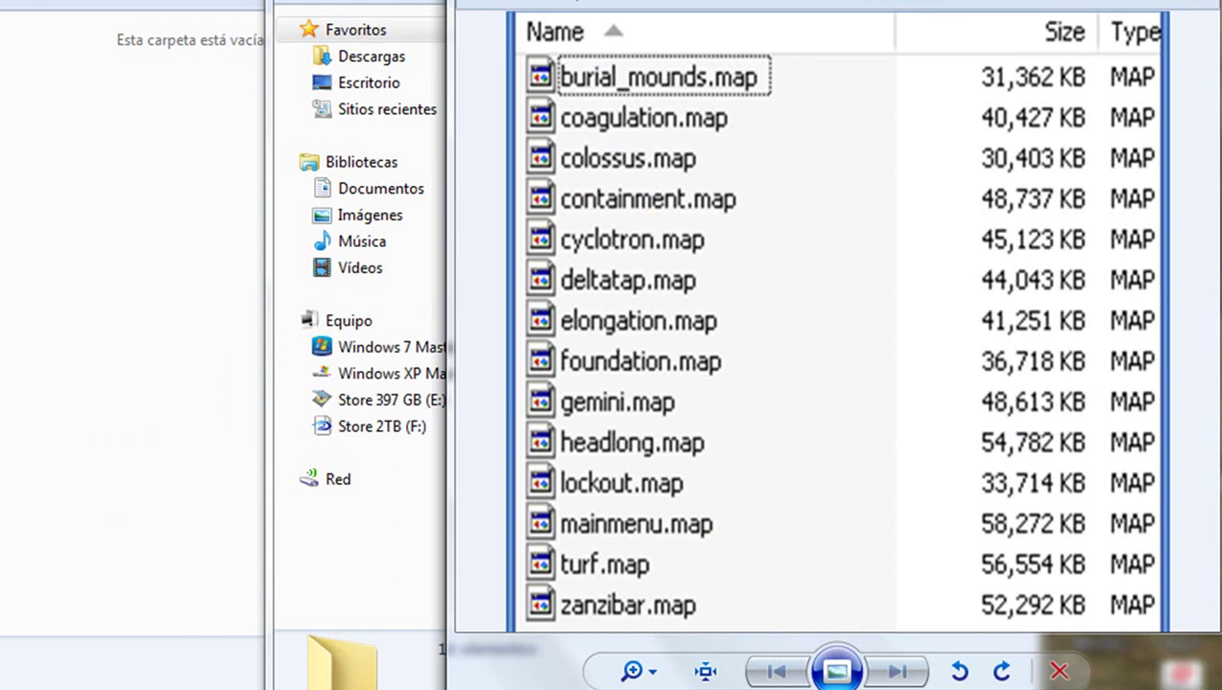
{"action": "left_click_drag", "start_coordinate": [804, 10], "coordinate": [353, 17]}
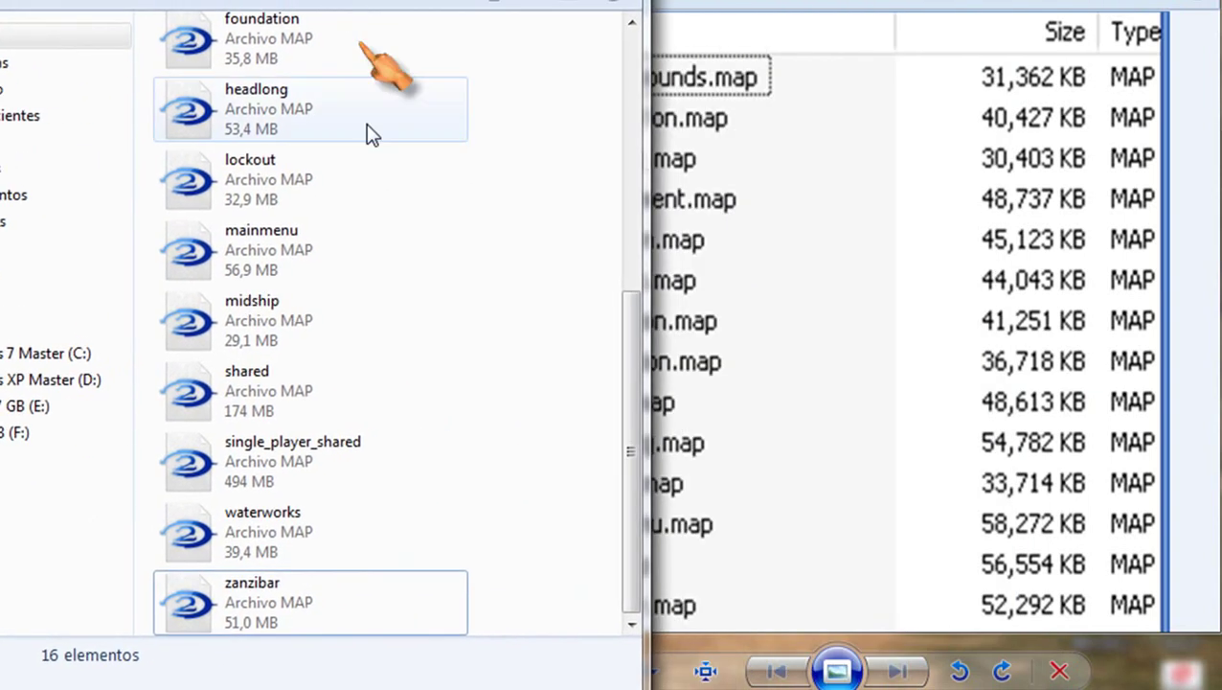
{"action": "left_click_drag", "start_coordinate": [632, 505], "coordinate": [567, 187]}
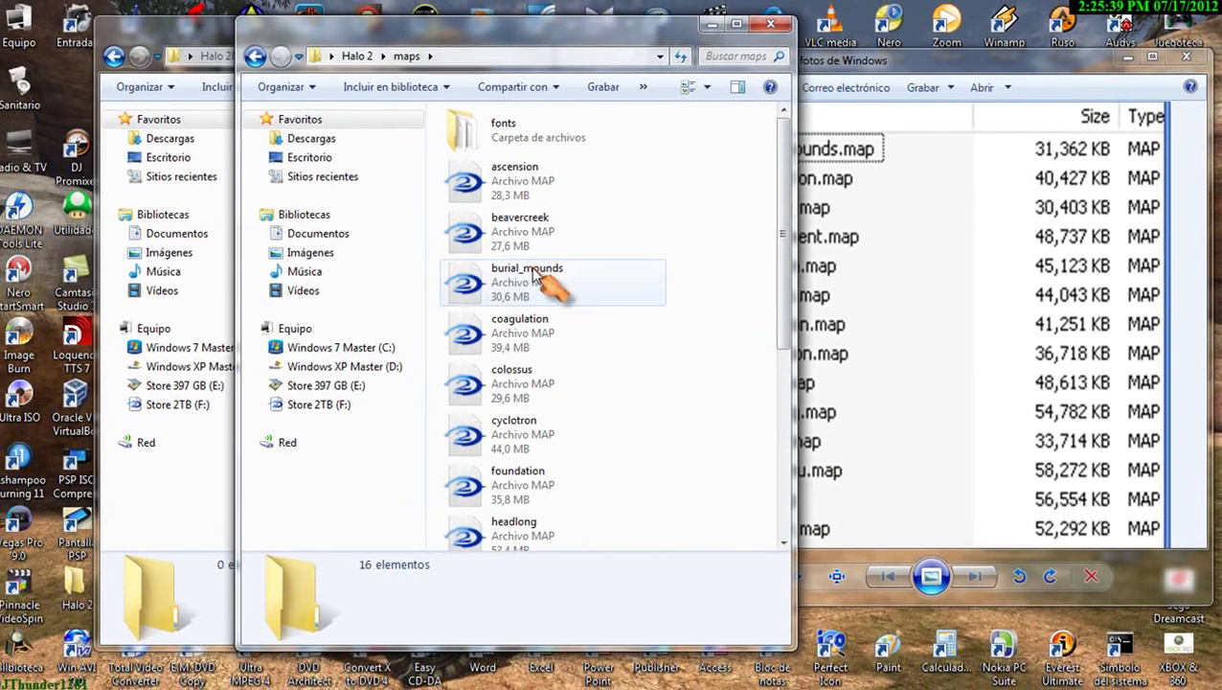
{"action": "left_click", "coordinate": [537, 275]}
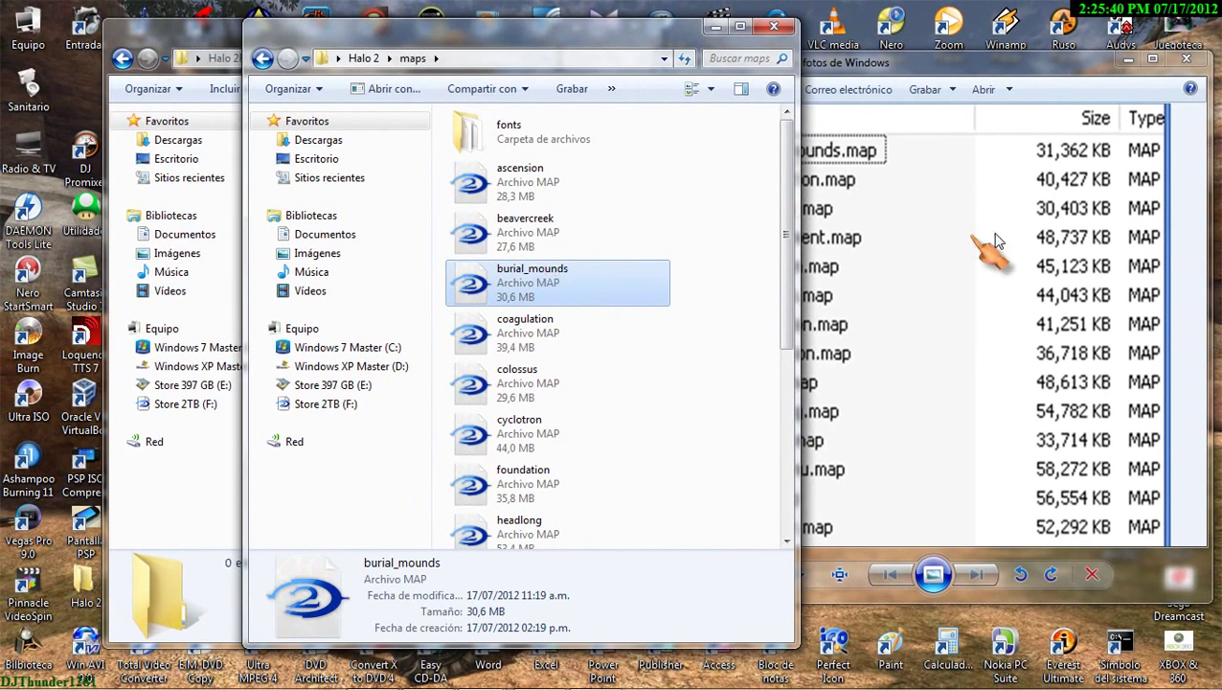
Step: Add coagulation, colossus, cyclotron, foundation, lockout, mainmenu and zanzibar to the burial_mounds selection
{"action": "left_click", "coordinate": [1008, 73]}
{"action": "left_click_drag", "start_coordinate": [651, 247], "coordinate": [835, 251]}
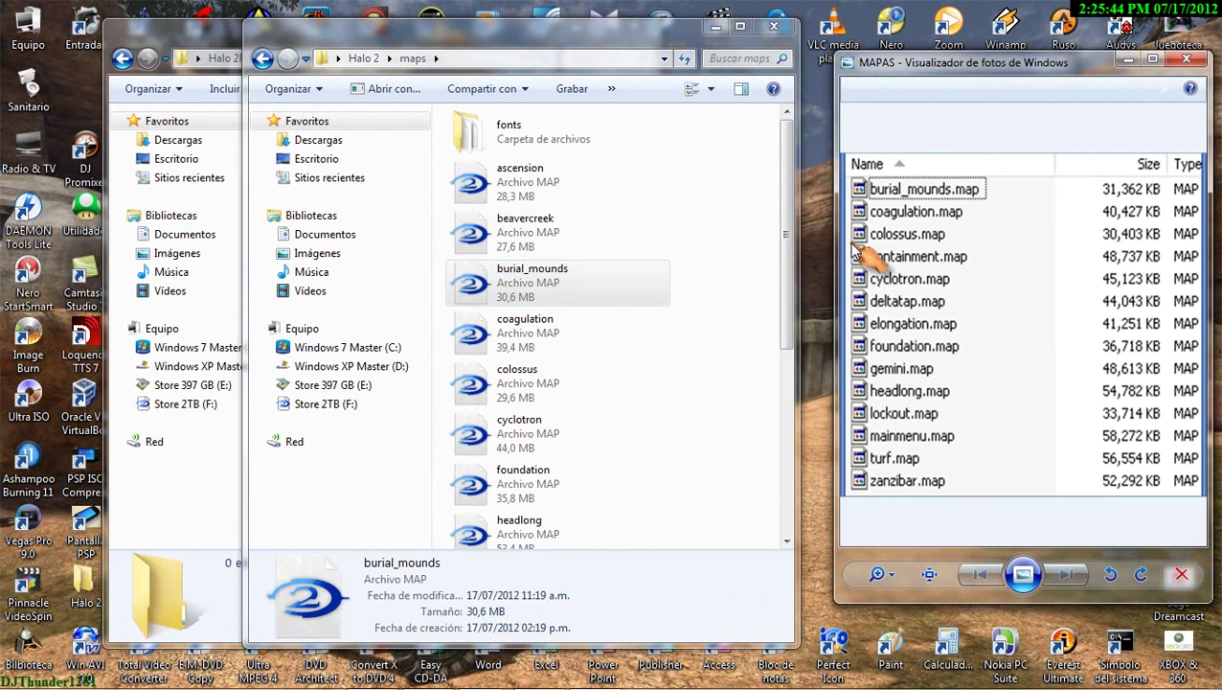
{"action": "left_click", "coordinate": [531, 340], "text": "ctrl"}
{"action": "left_click", "coordinate": [537, 388], "text": "ctrl"}
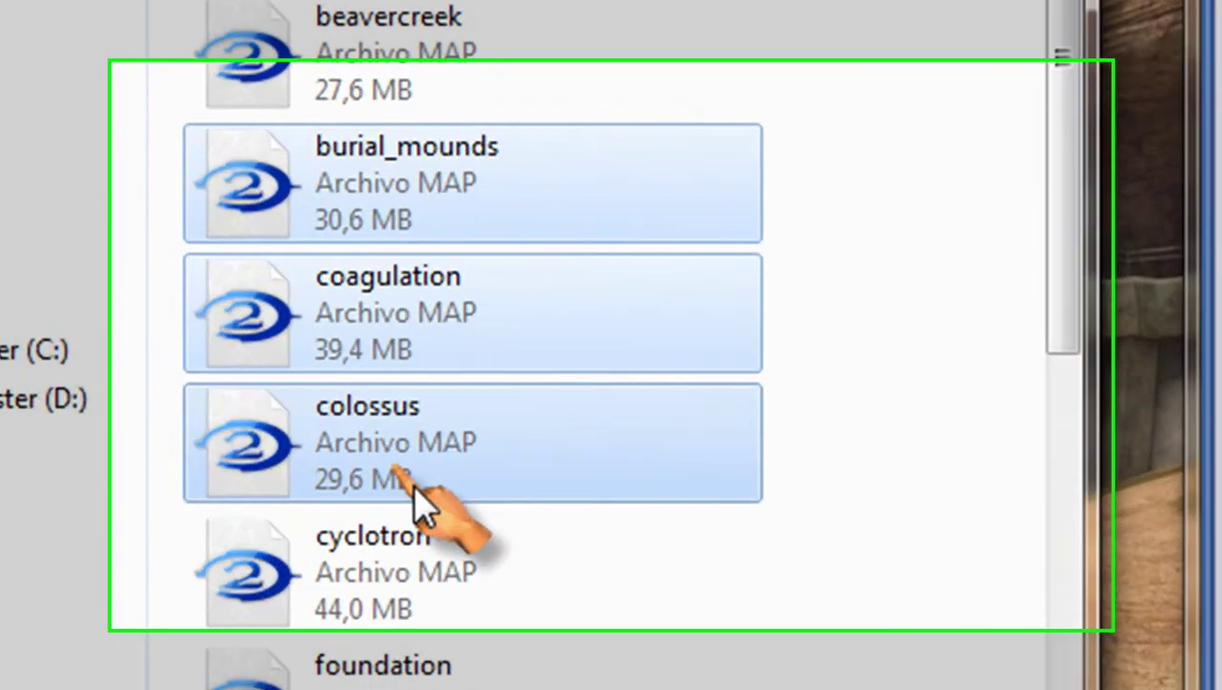
{"action": "left_click", "coordinate": [192, 584], "text": "ctrl"}
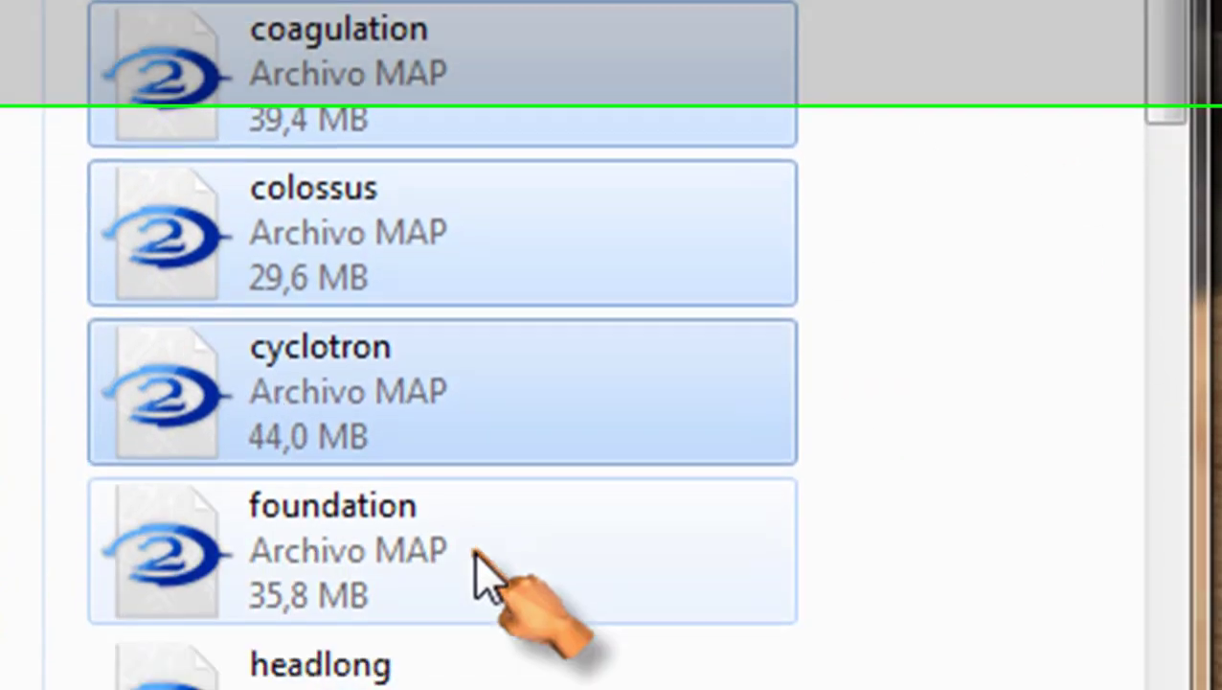
{"action": "left_click", "coordinate": [483, 570], "text": "ctrl"}
{"action": "scroll", "coordinate": [1149, 28], "scroll_direction": "down", "scroll_amount": 5}
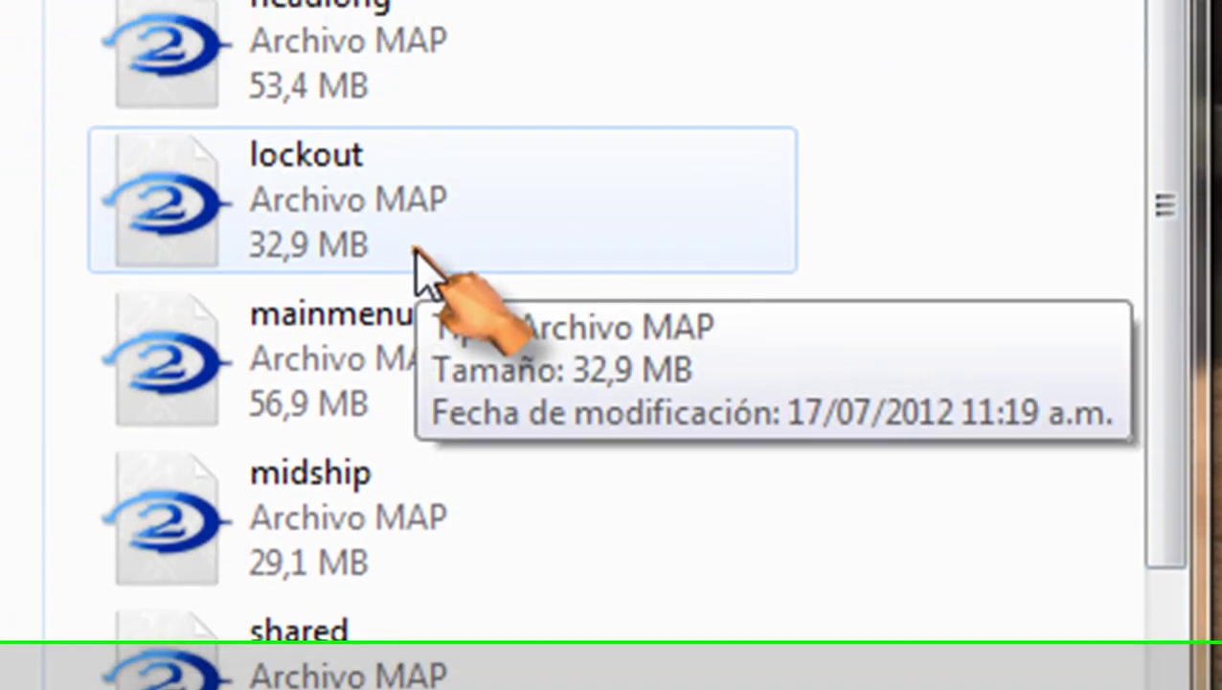
{"action": "left_click", "coordinate": [412, 67], "text": "ctrl"}
{"action": "left_click", "coordinate": [388, 359], "text": "ctrl"}
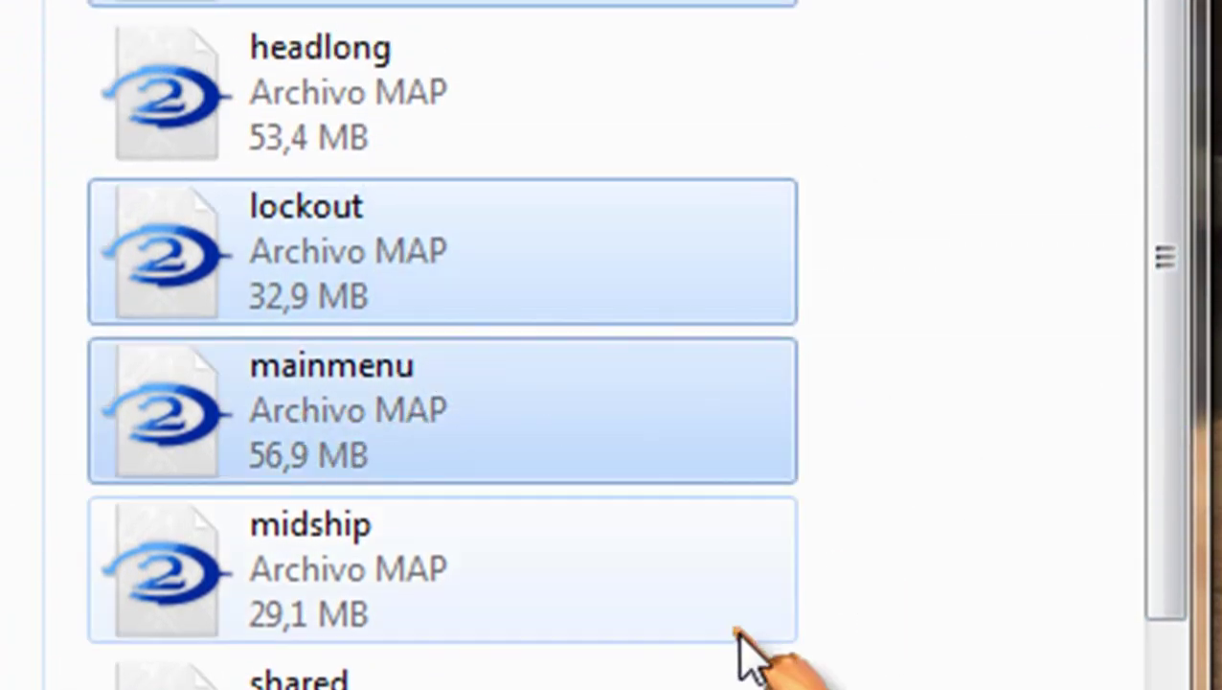
{"action": "left_click_drag", "start_coordinate": [1174, 150], "coordinate": [1102, 460]}
{"action": "left_click", "coordinate": [491, 417], "text": "ctrl"}
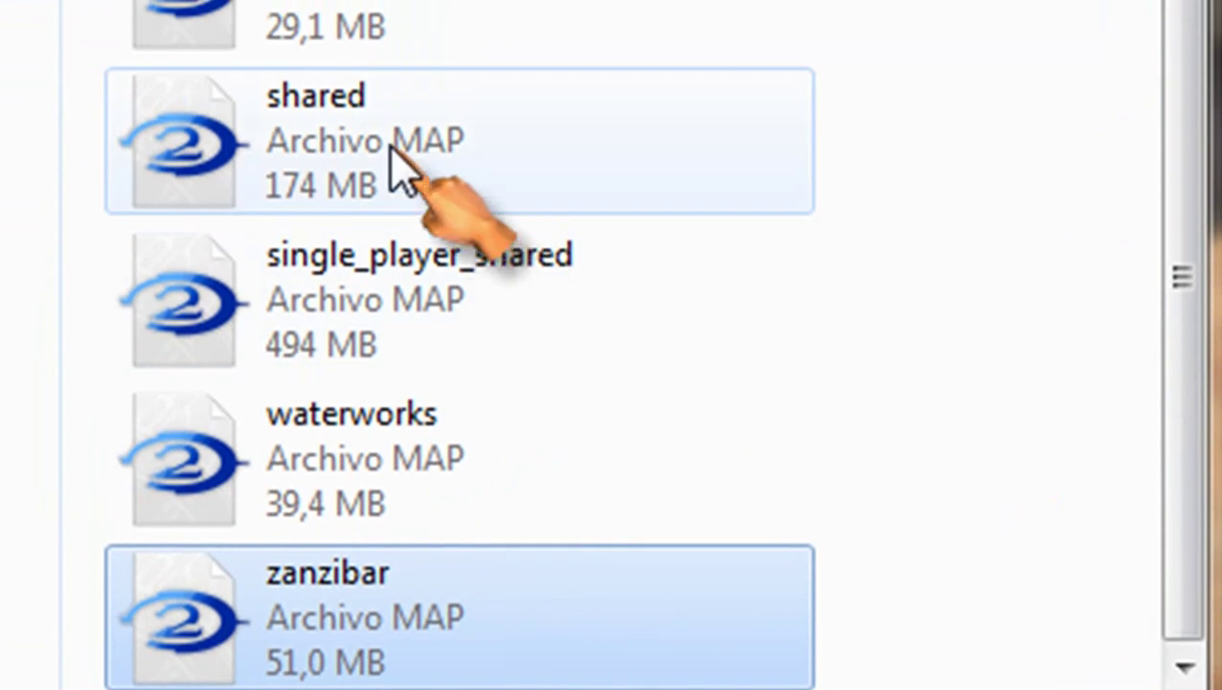
{"action": "left_click_drag", "start_coordinate": [1170, 100], "coordinate": [1178, 0]}
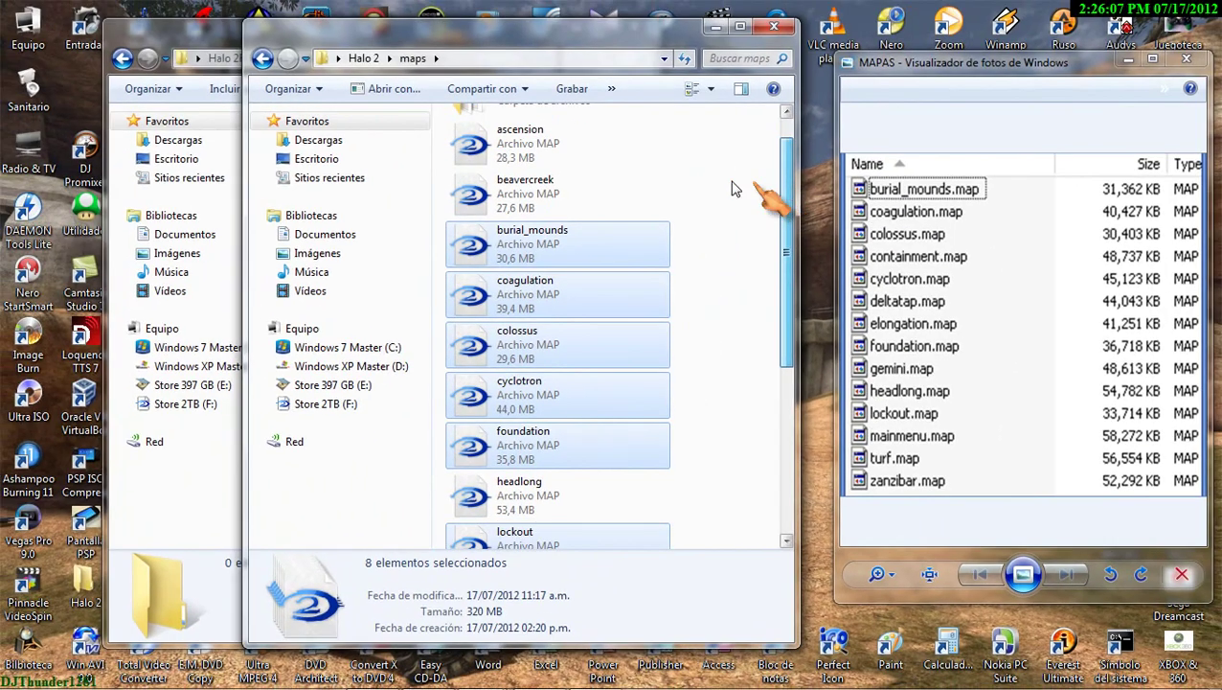
Step: Move the selected maps plus headlong into Original Maps, then close the maps window
{"action": "left_click_drag", "start_coordinate": [574, 38], "coordinate": [834, 21]}
{"action": "left_click_drag", "start_coordinate": [783, 237], "coordinate": [423, 253]}
{"action": "left_click", "coordinate": [627, 251]}
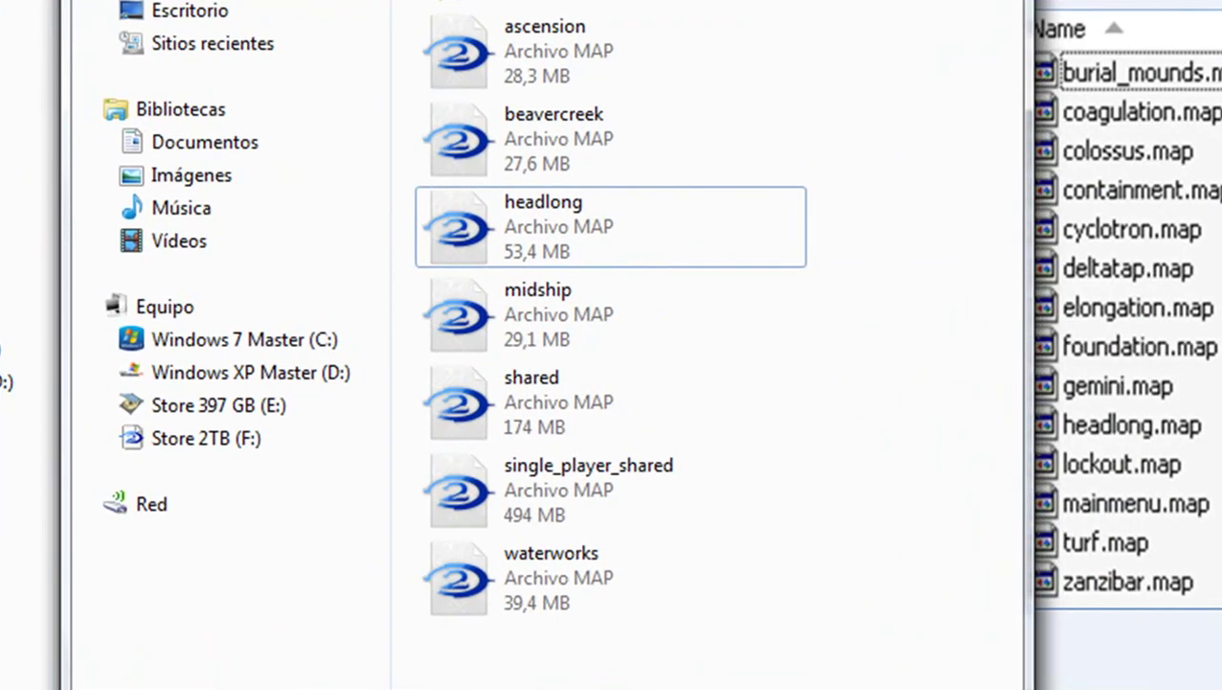
{"action": "key", "text": "alt+Tab"}
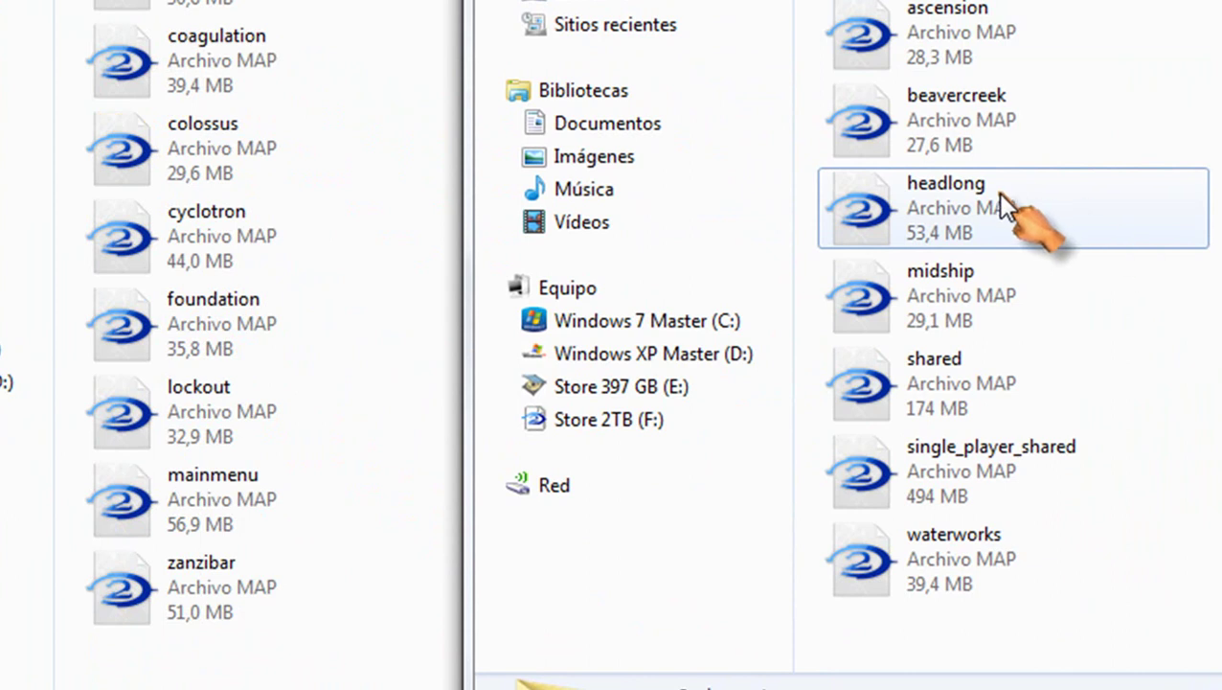
{"action": "left_click_drag", "start_coordinate": [997, 191], "coordinate": [352, 259]}
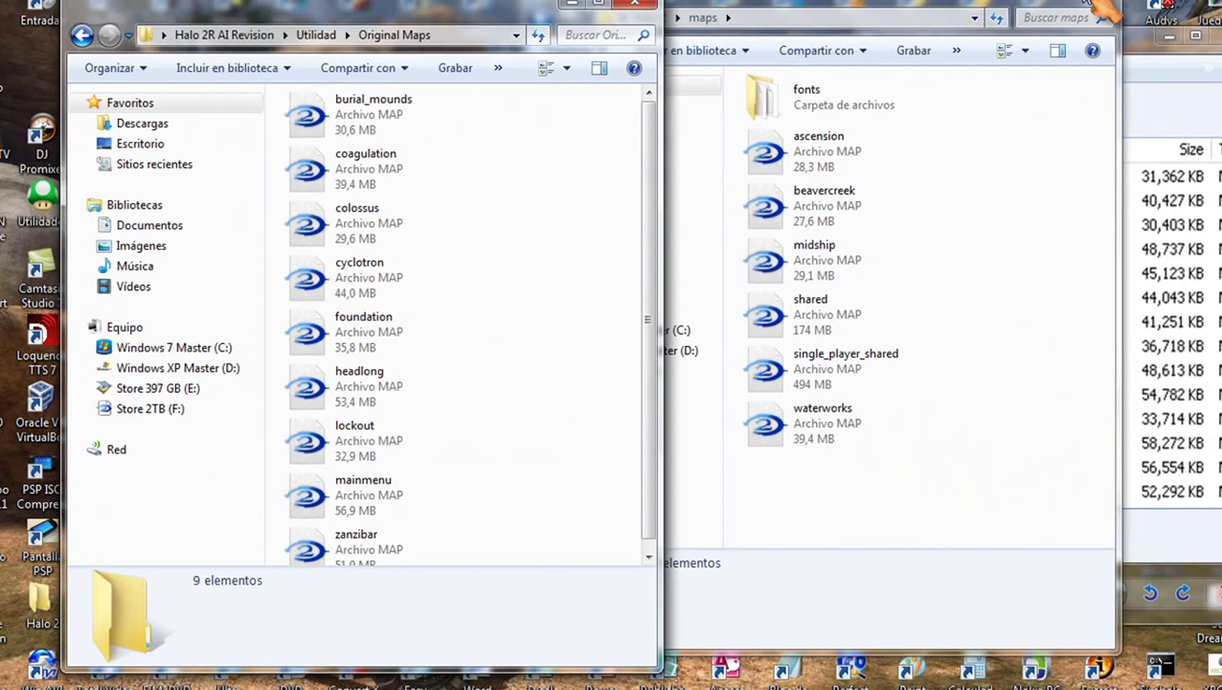
{"action": "left_click", "coordinate": [1096, 8]}
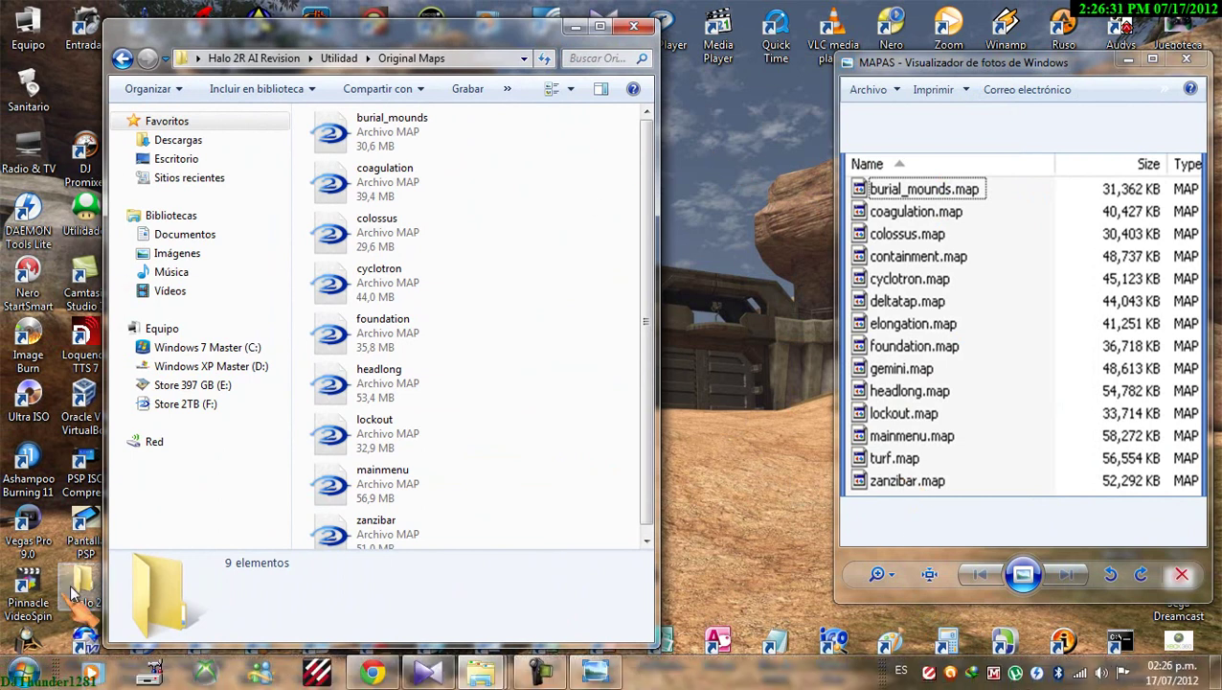
{"action": "left_click_drag", "start_coordinate": [401, 37], "coordinate": [488, 35]}
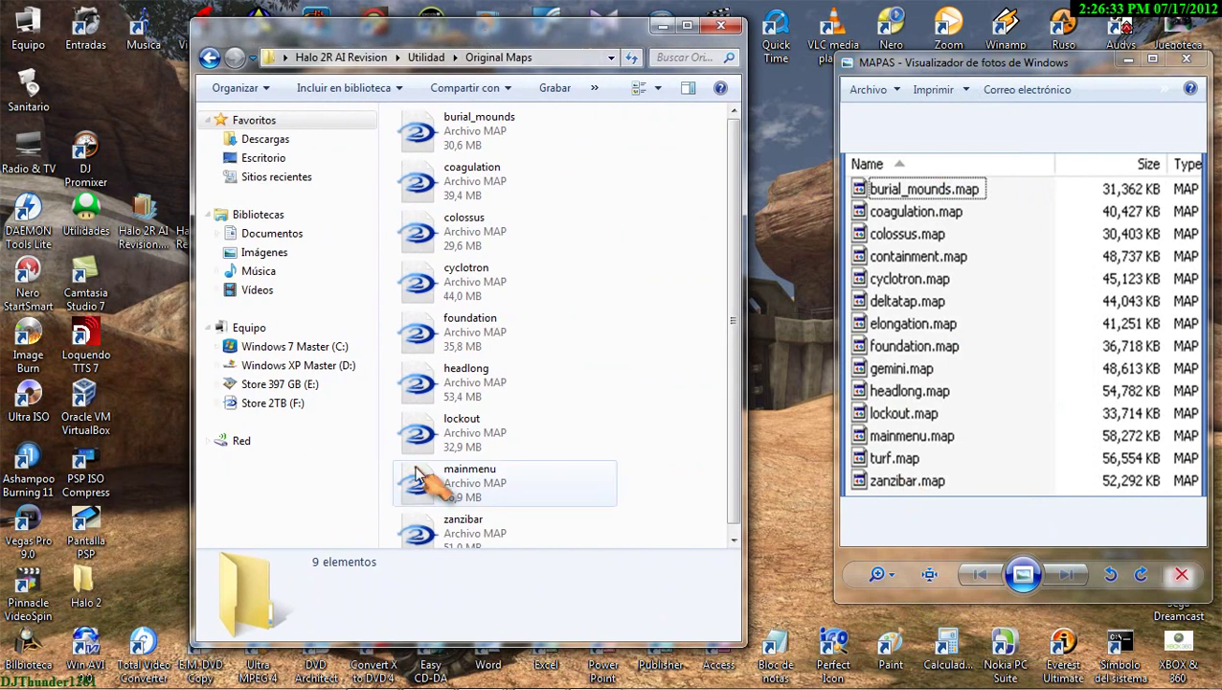
Step: Open the Halo 2 folder and recycle ContentMeta.xbx, default.xbe_orig, downloader.xbe and update.xbe
{"action": "double_click", "coordinate": [81, 589]}
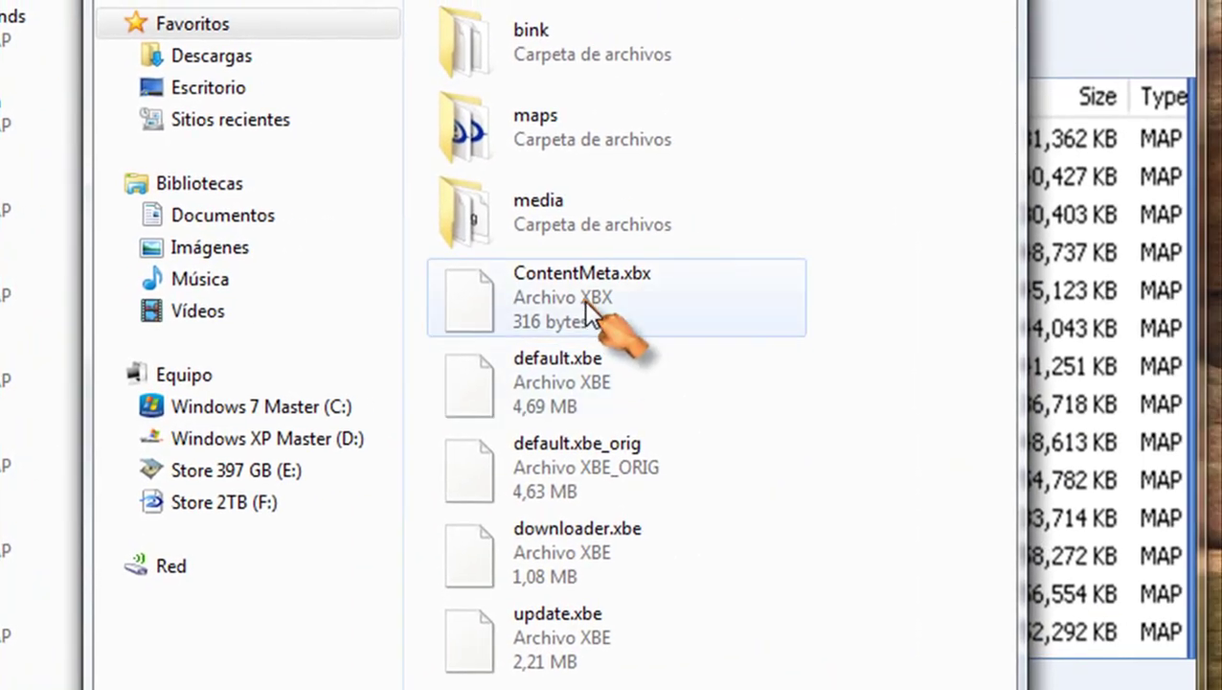
{"action": "left_click", "coordinate": [686, 288]}
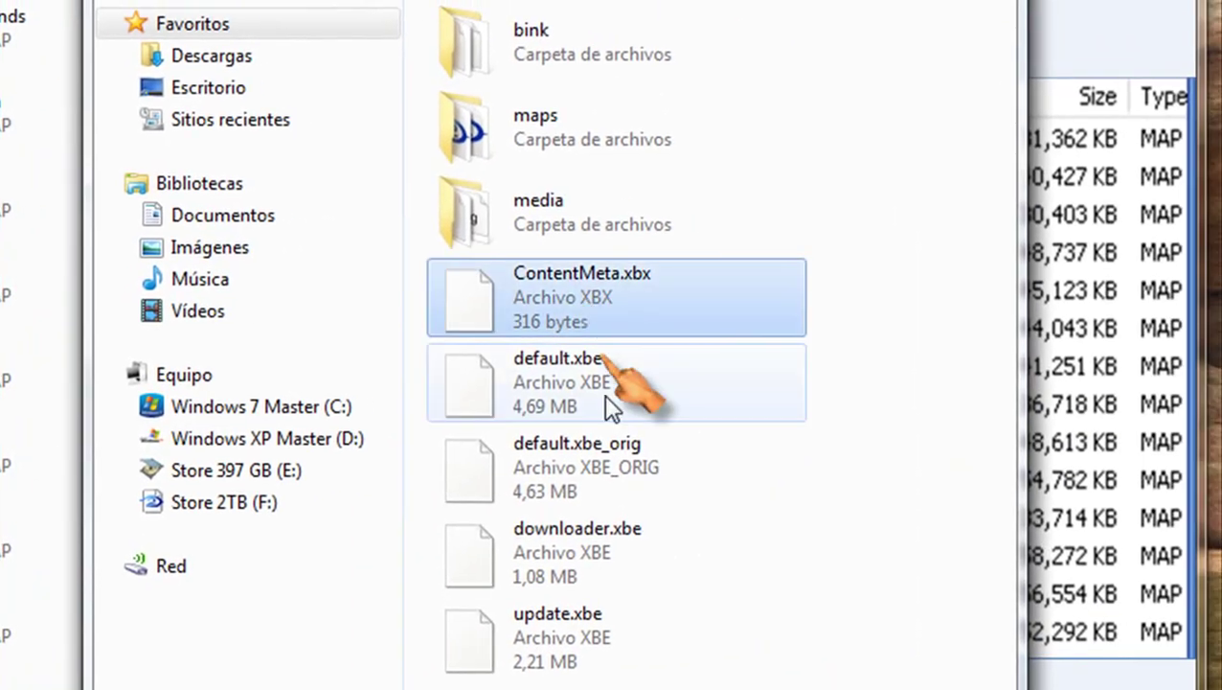
{"action": "left_click", "coordinate": [565, 464], "text": "ctrl"}
{"action": "left_click", "coordinate": [543, 527], "text": "ctrl"}
{"action": "left_click", "coordinate": [533, 612], "text": "ctrl"}
{"action": "key", "text": "Delete"}
{"action": "key", "text": "Return"}
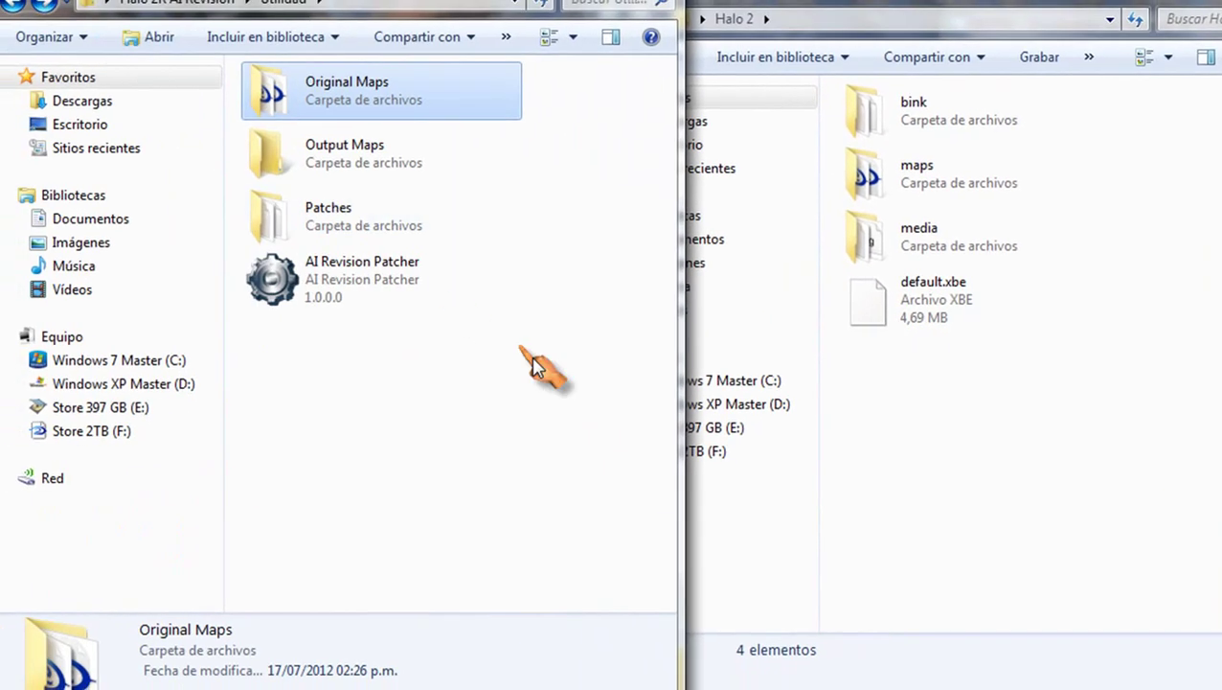
Step: Go back to Halo 2R AI Revision and move its patched default.xbe into Halo 2, replacing the original
{"action": "left_click", "coordinate": [532, 360]}
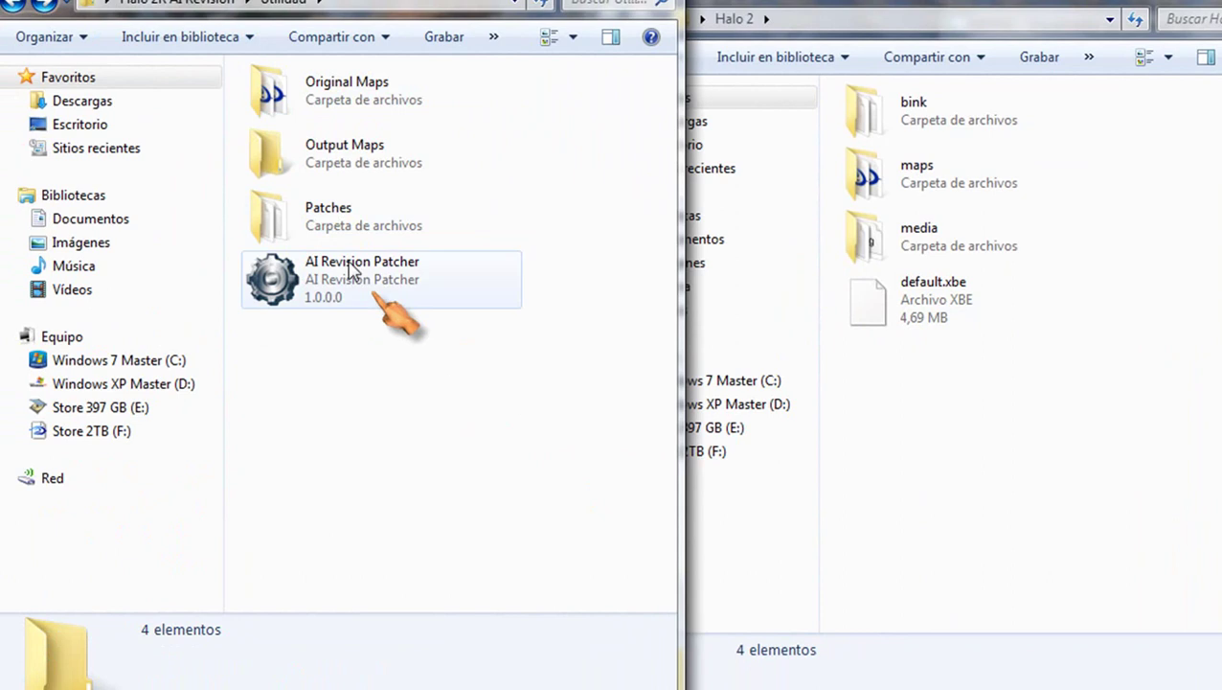
{"action": "left_click", "coordinate": [9, 4]}
{"action": "left_click", "coordinate": [307, 220]}
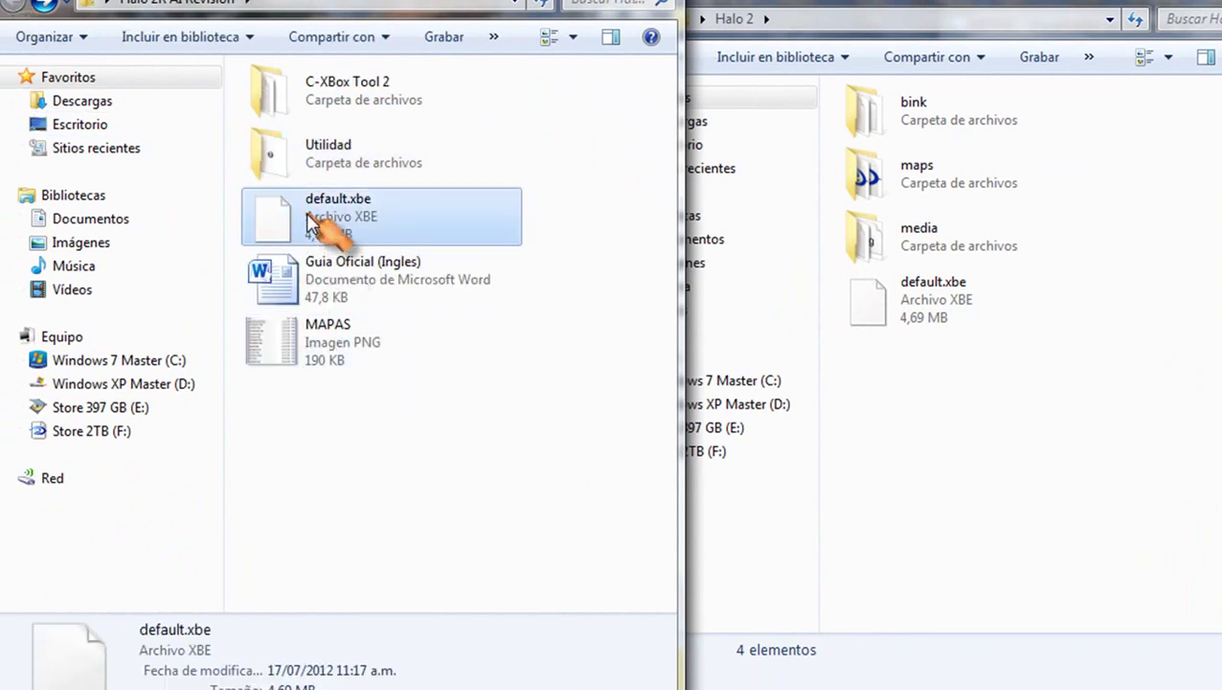
{"action": "left_click_drag", "start_coordinate": [353, 219], "coordinate": [1105, 403]}
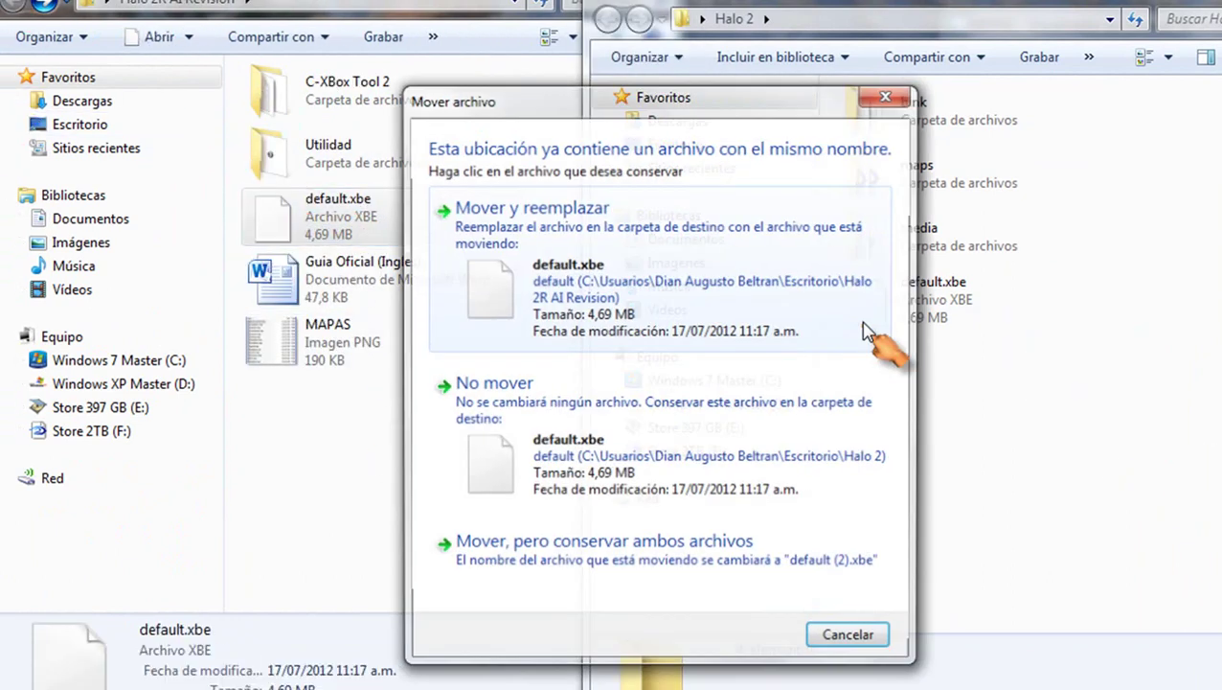
{"action": "left_click", "coordinate": [464, 160]}
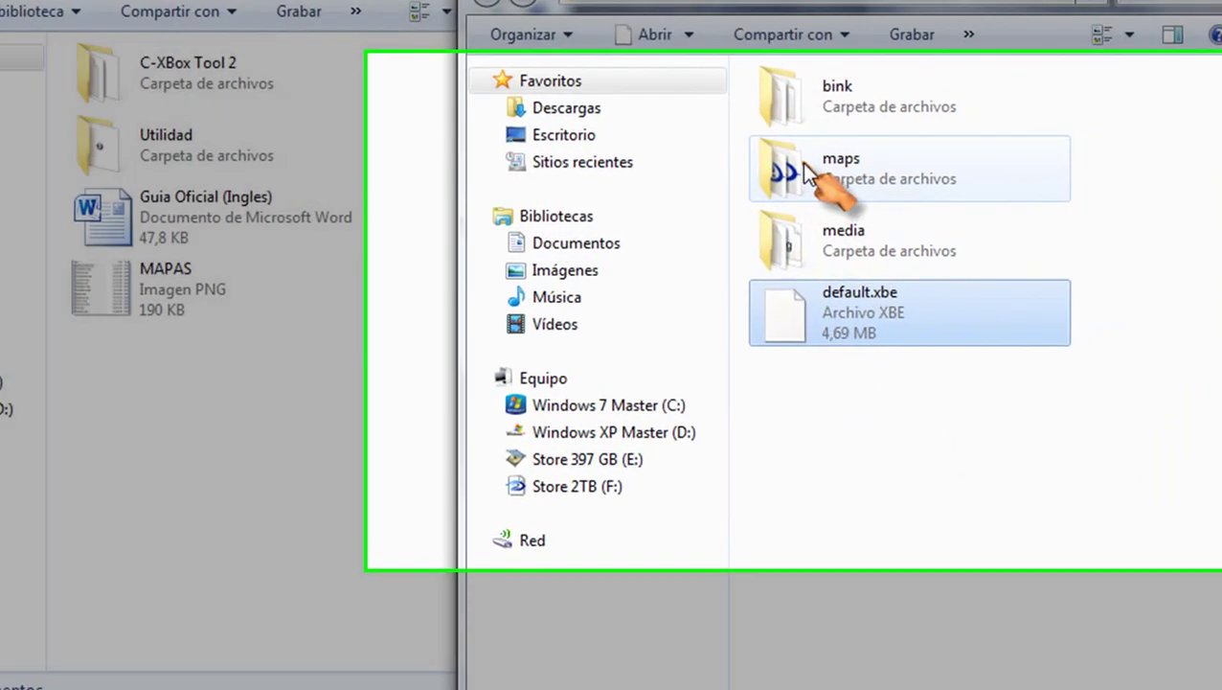
Step: Delete waterworks, midship, beavercreek and ascension from Halo 2's maps folder
{"action": "double_click", "coordinate": [922, 184]}
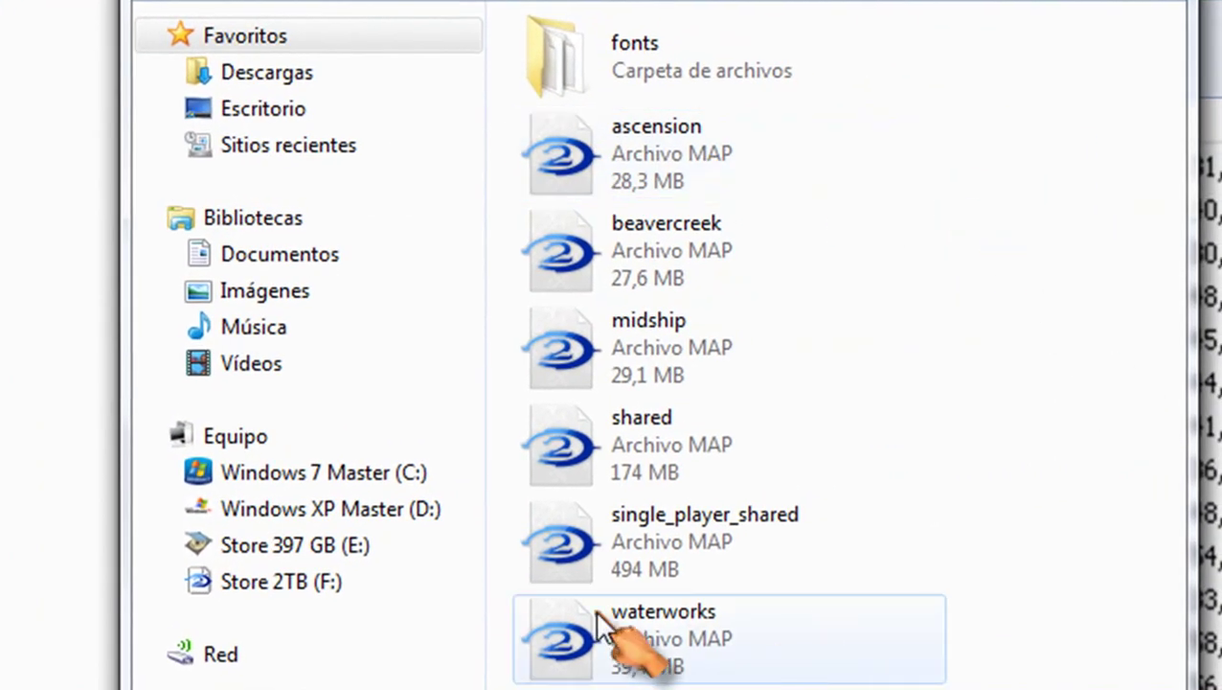
{"action": "left_click", "coordinate": [697, 670]}
{"action": "left_click", "coordinate": [690, 363], "text": "ctrl"}
{"action": "left_click", "coordinate": [676, 251], "text": "ctrl"}
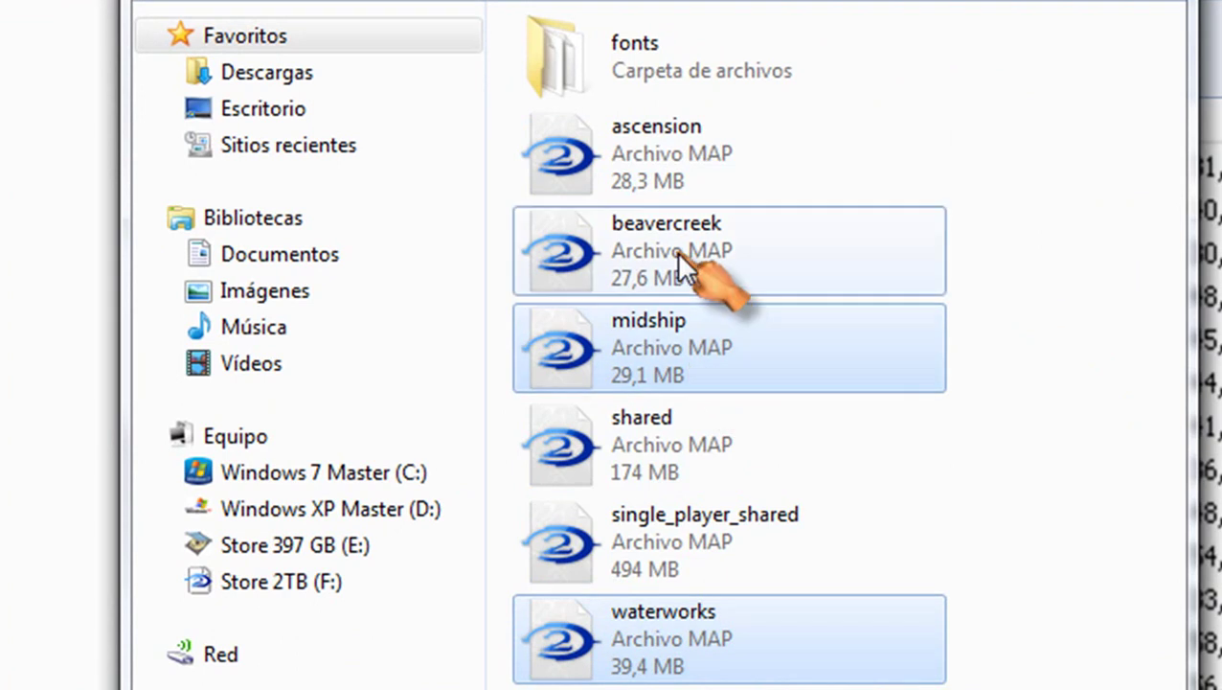
{"action": "left_click", "coordinate": [627, 153], "text": "ctrl"}
{"action": "key", "text": "Delete"}
{"action": "key", "text": "Return"}
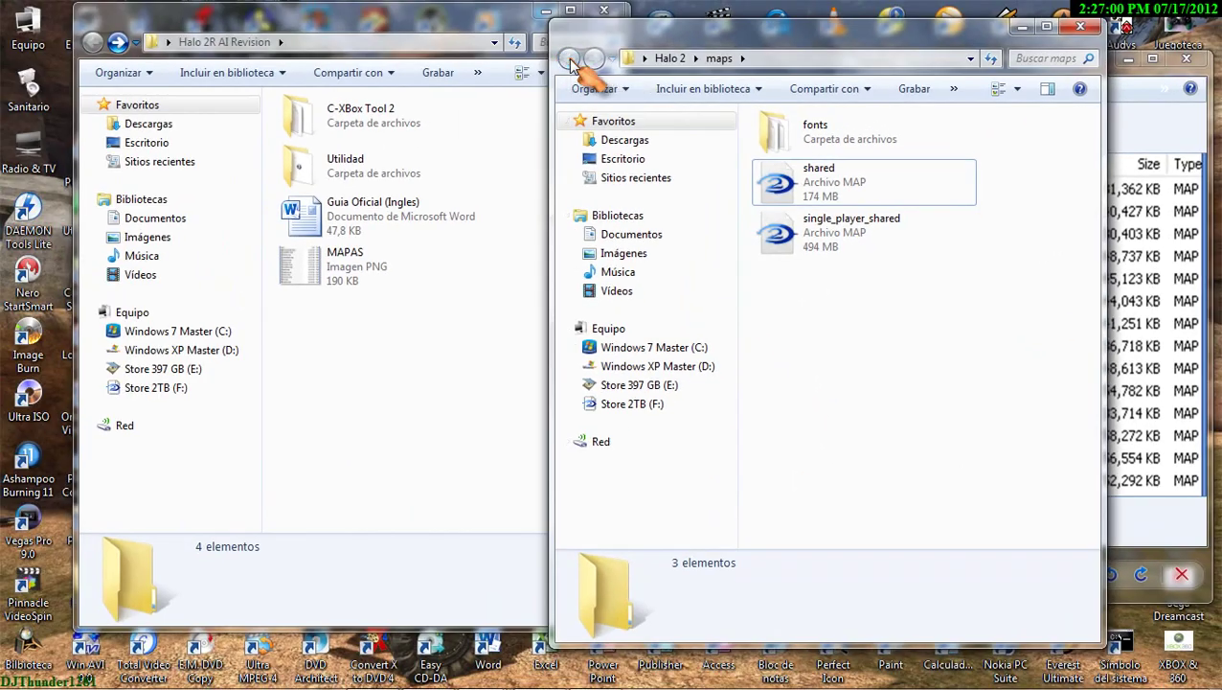
Step: Delete attract_60.bik and credits_60.bik from the bink folder, then check Halo 2's size
{"action": "left_click", "coordinate": [571, 63]}
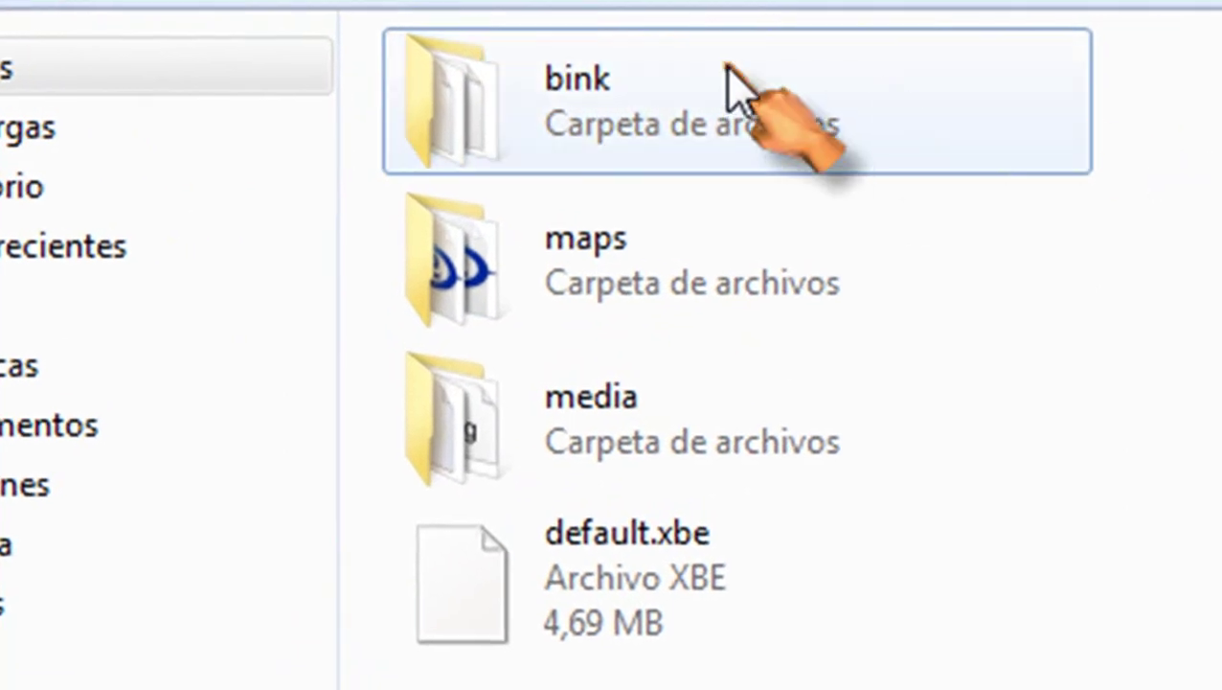
{"action": "double_click", "coordinate": [726, 69]}
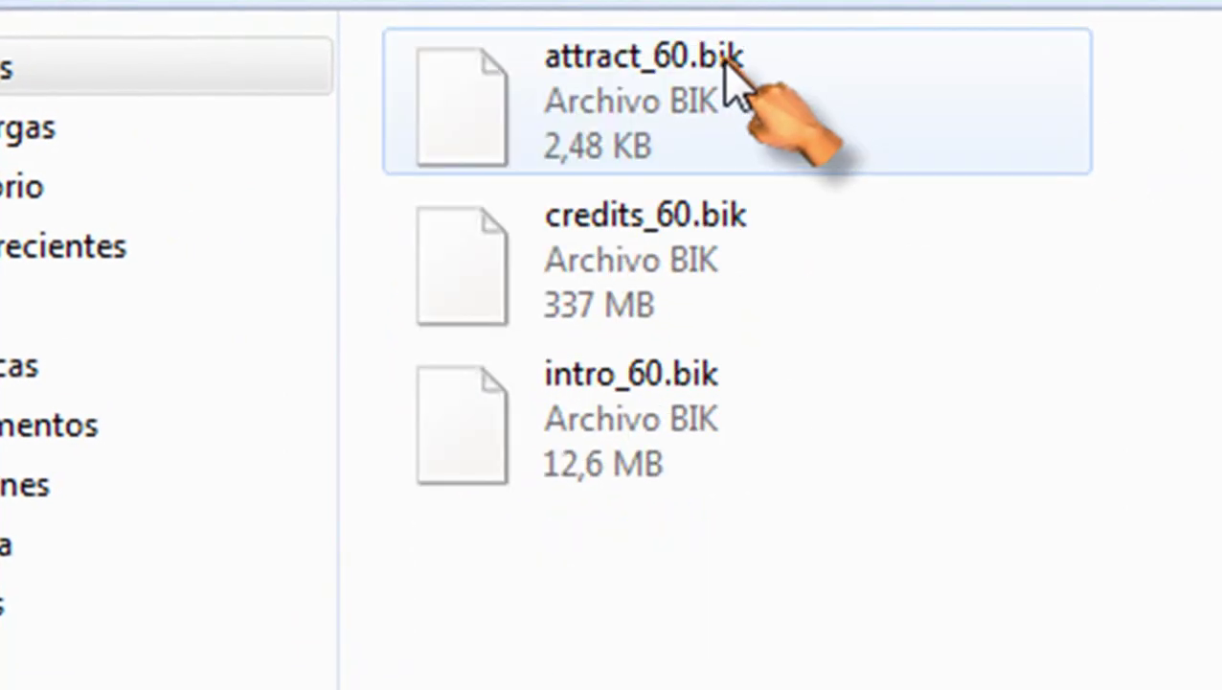
{"action": "left_click", "coordinate": [587, 107]}
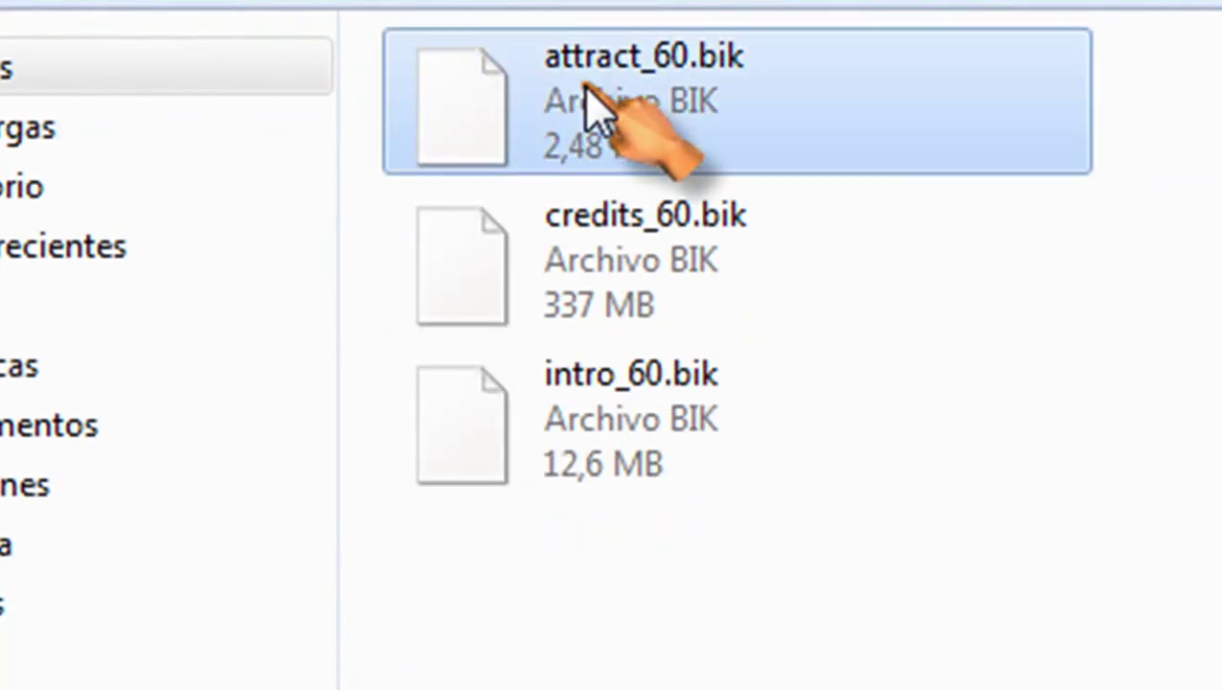
{"action": "left_click", "coordinate": [670, 273], "text": "ctrl"}
{"action": "key", "text": "Delete"}
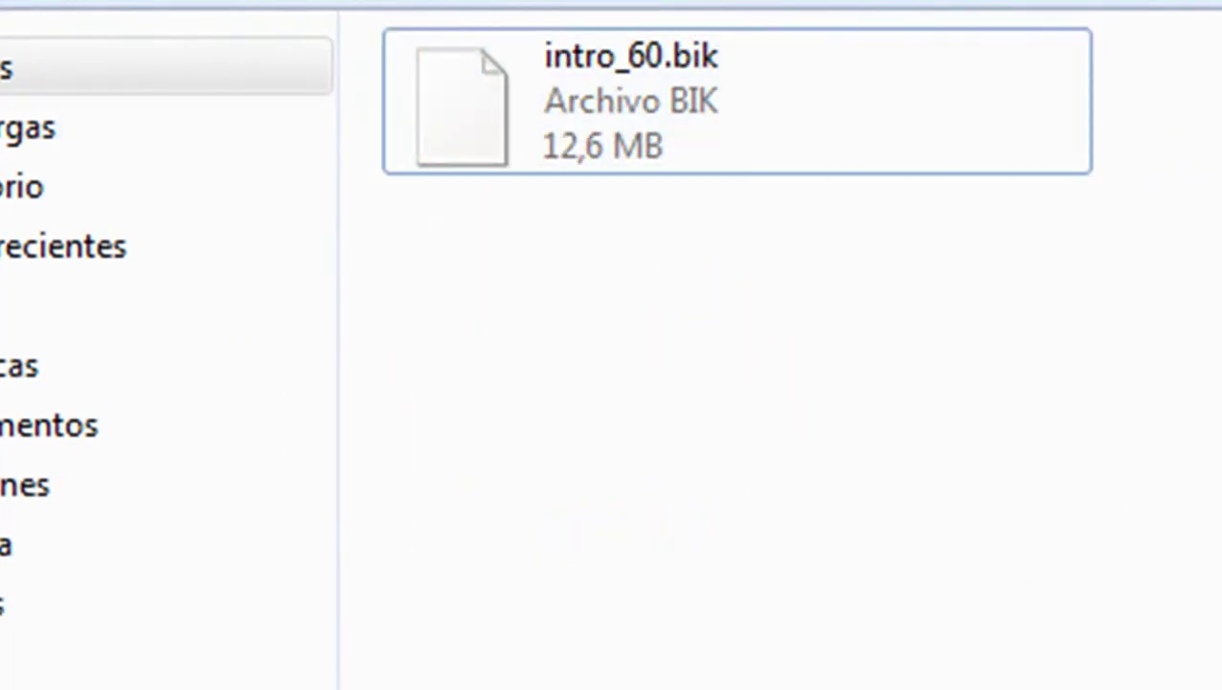
{"action": "key", "text": "BackSpace"}
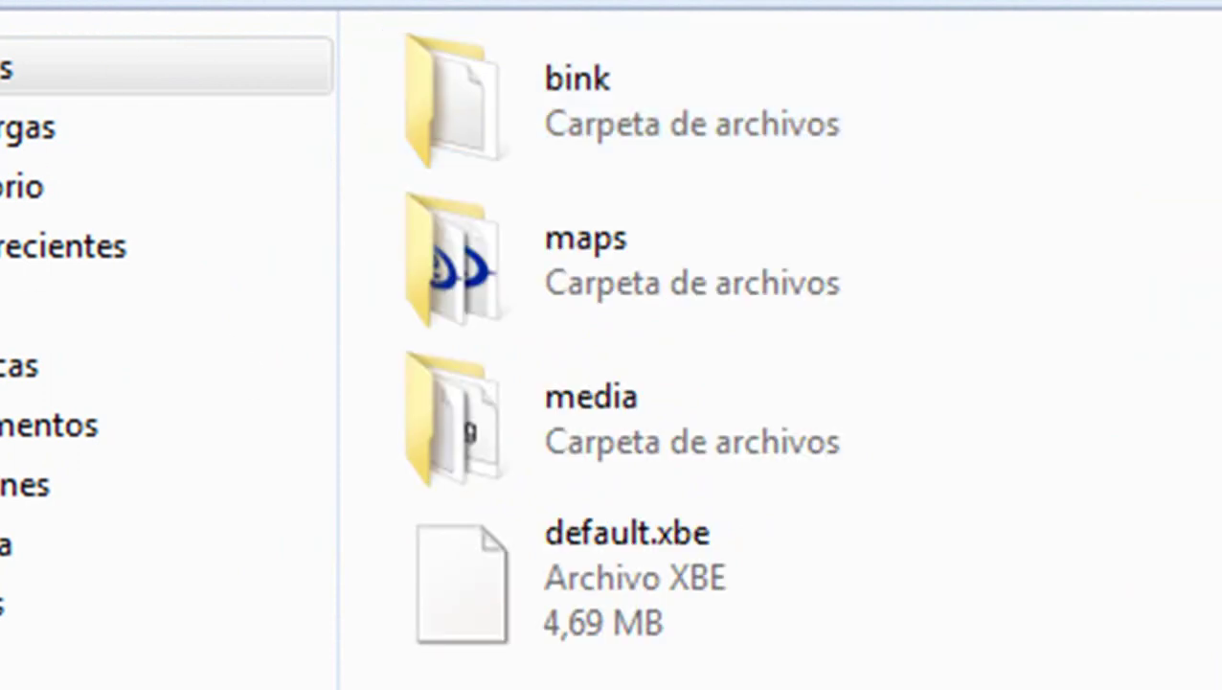
{"action": "key", "text": "alt+Return"}
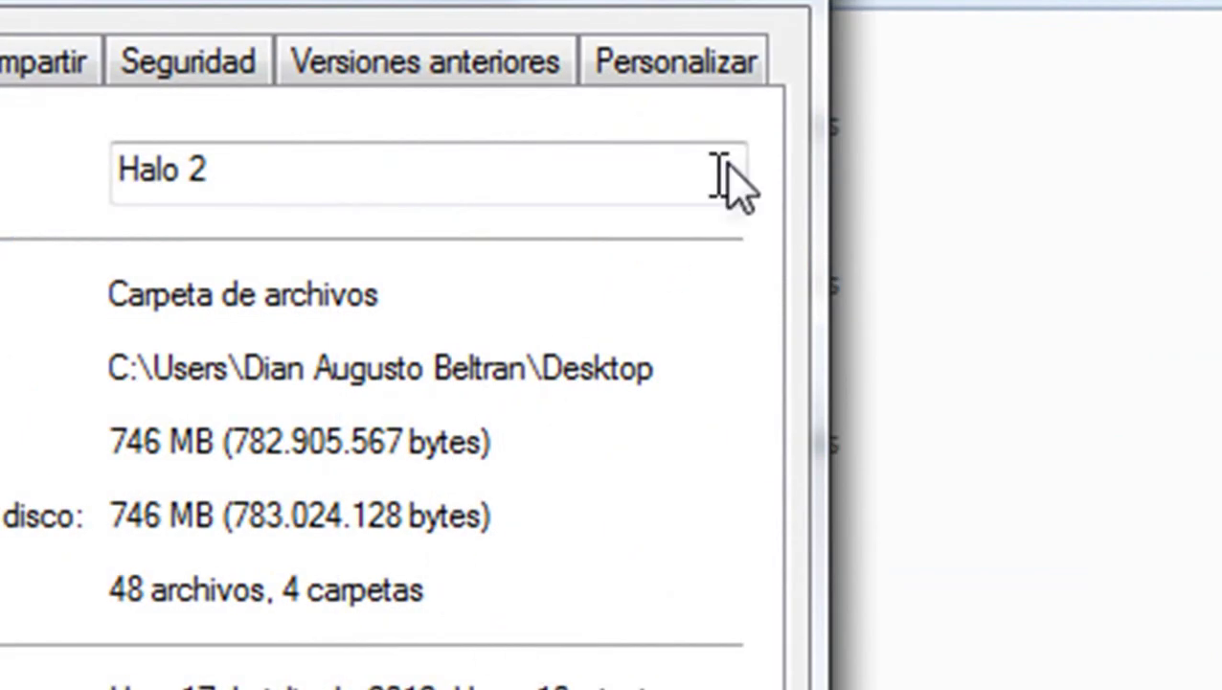
{"action": "key", "text": "Escape"}
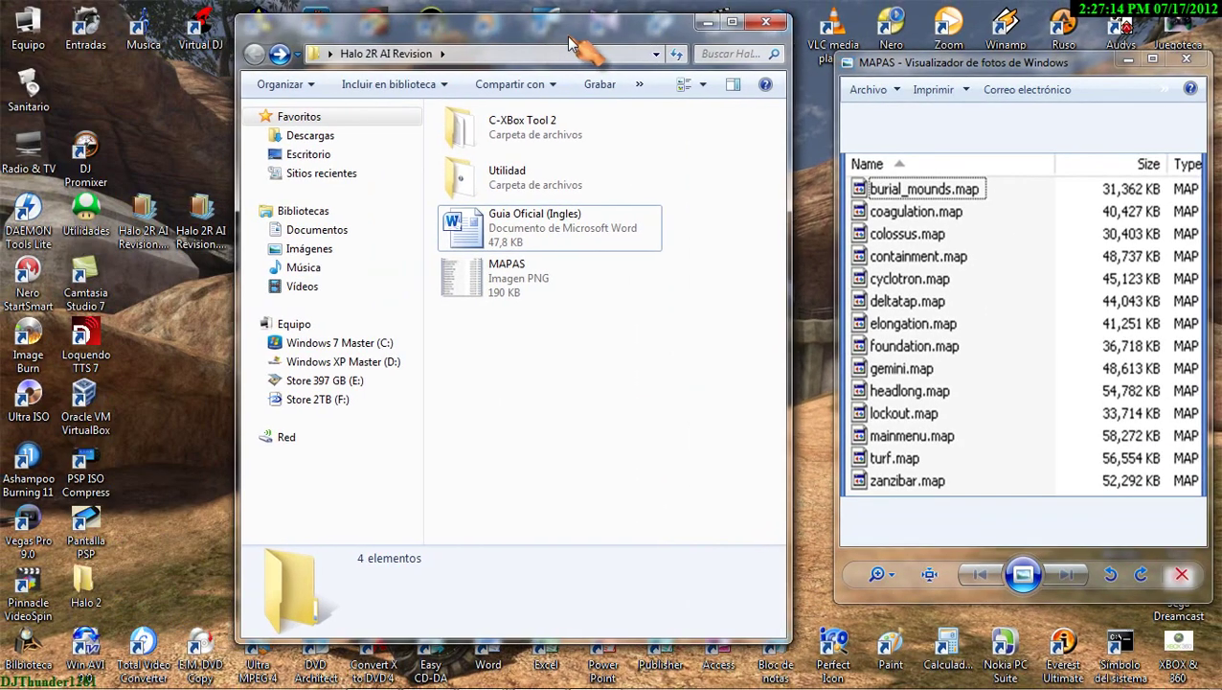
Step: Empty the Sanitario recycle bin of its 25 items, then glance at YouTube and minimize Chrome
{"action": "right_click", "coordinate": [31, 76]}
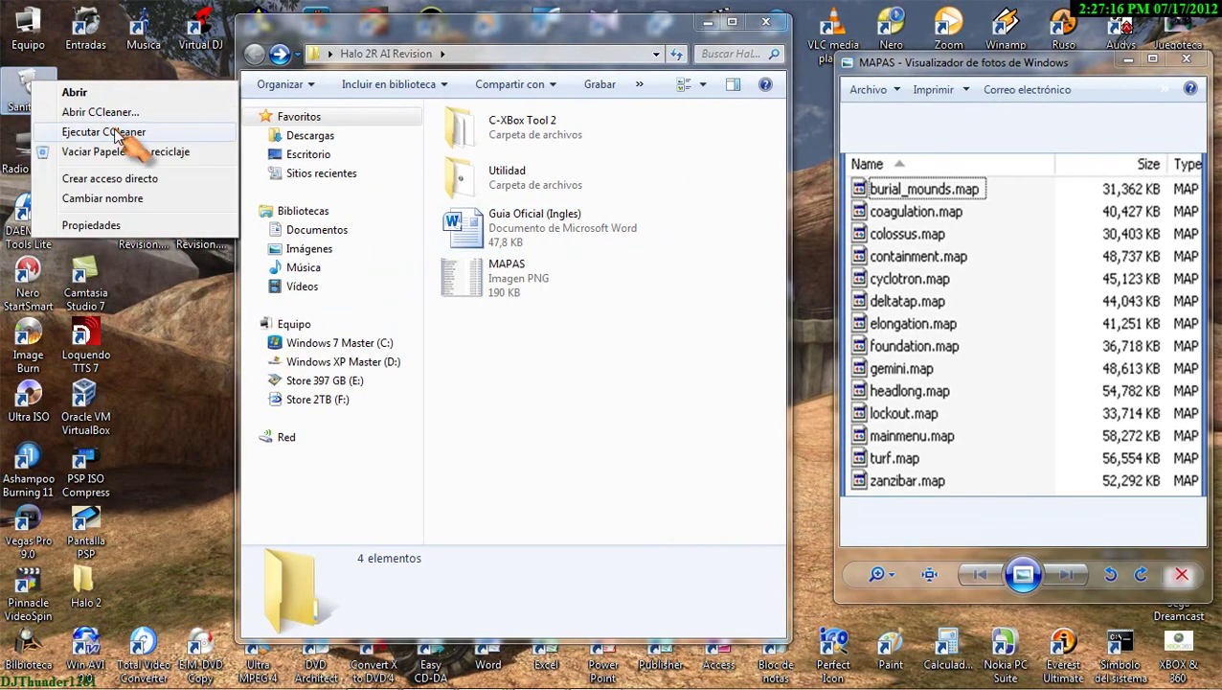
{"action": "left_click", "coordinate": [108, 151]}
{"action": "left_click", "coordinate": [676, 368]}
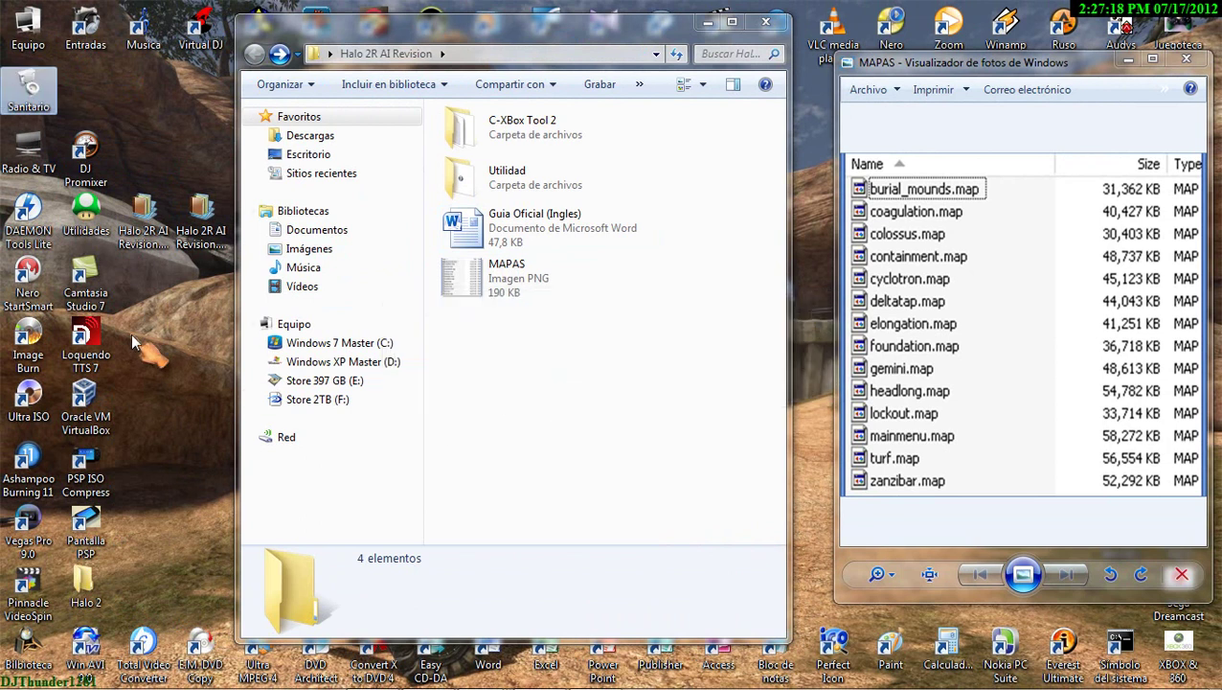
{"action": "mouse_move", "coordinate": [1200, 680]}
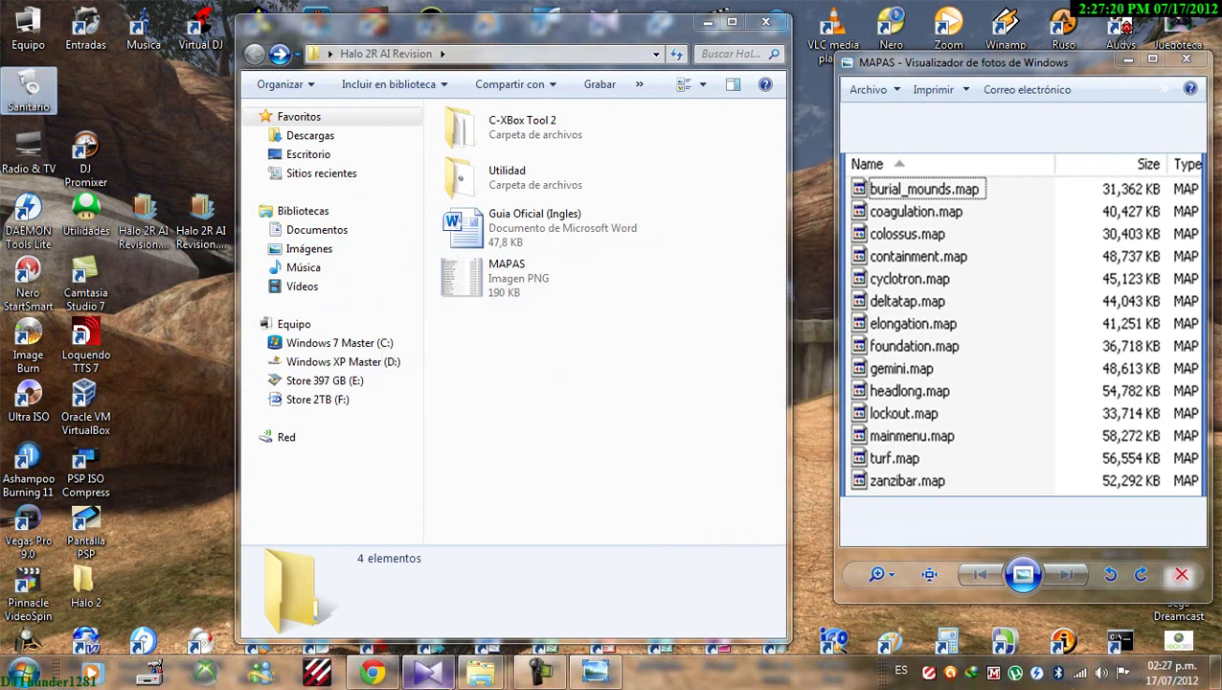
{"action": "left_click", "coordinate": [374, 673]}
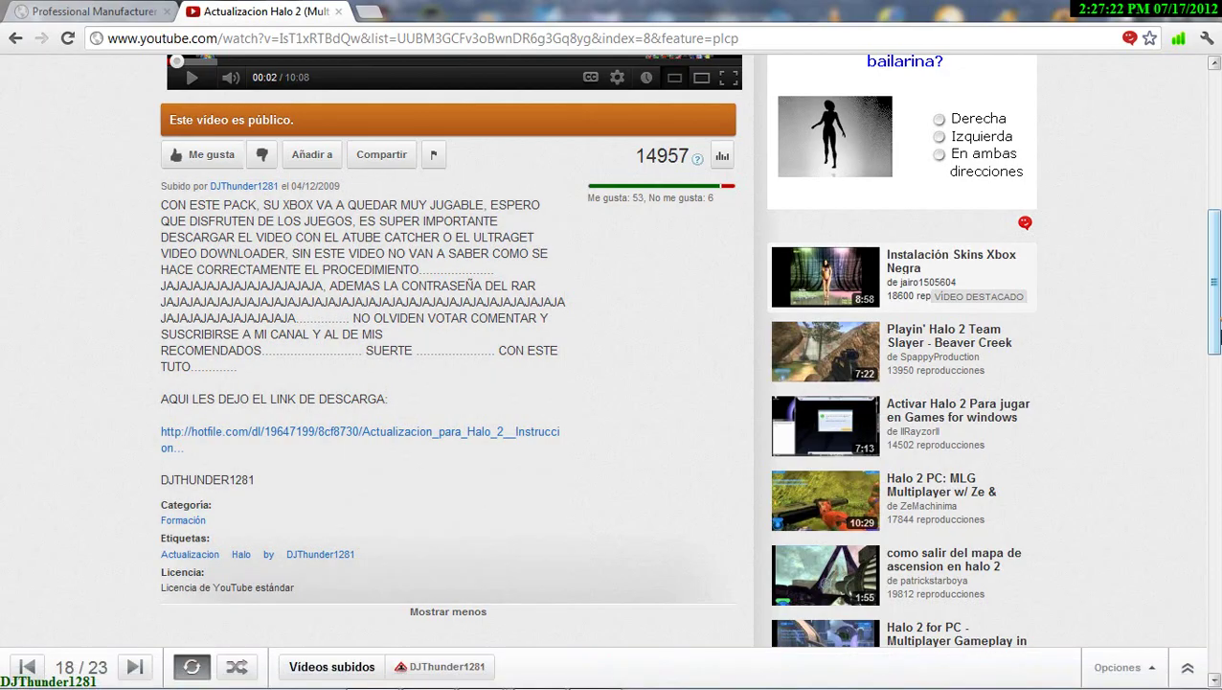
{"action": "scroll", "coordinate": [613, 345], "scroll_direction": "up", "scroll_amount": 5}
{"action": "scroll", "coordinate": [613, 345], "scroll_direction": "down", "scroll_amount": 3}
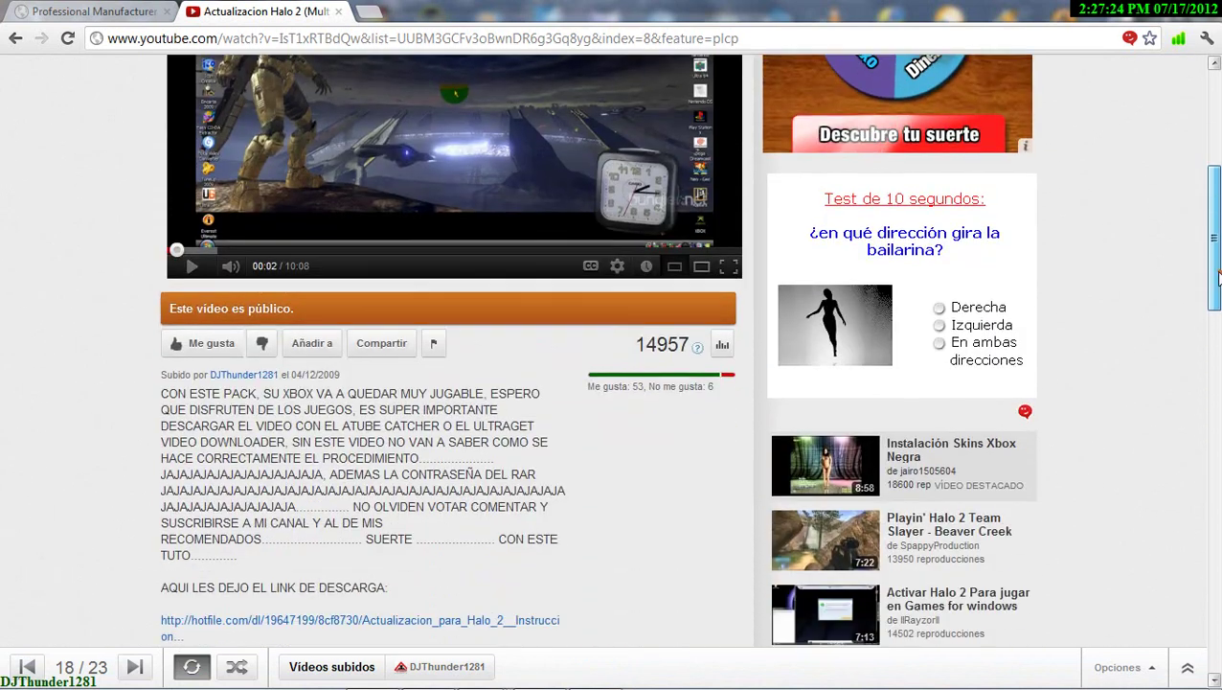
{"action": "left_click", "coordinate": [1130, 14]}
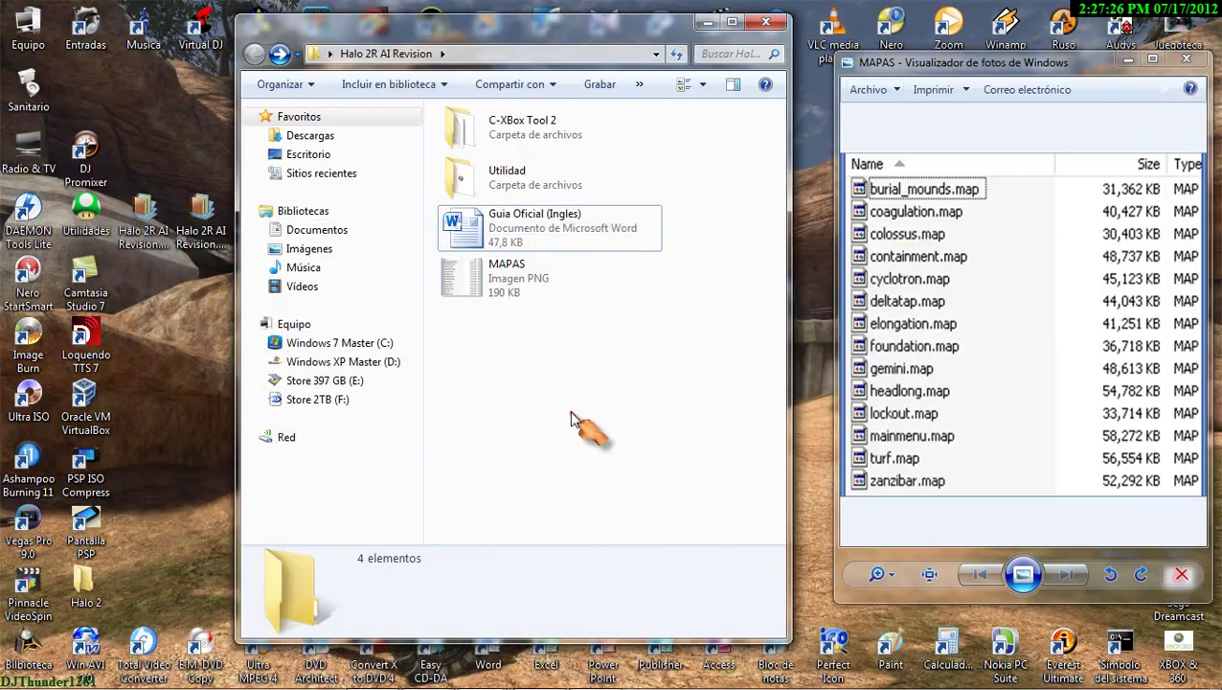
Step: Open Utilidad > Original Maps, then mount the Halo 2 Multiplayer Mack Pack 1.5 ISO on V:
{"action": "double_click", "coordinate": [503, 172]}
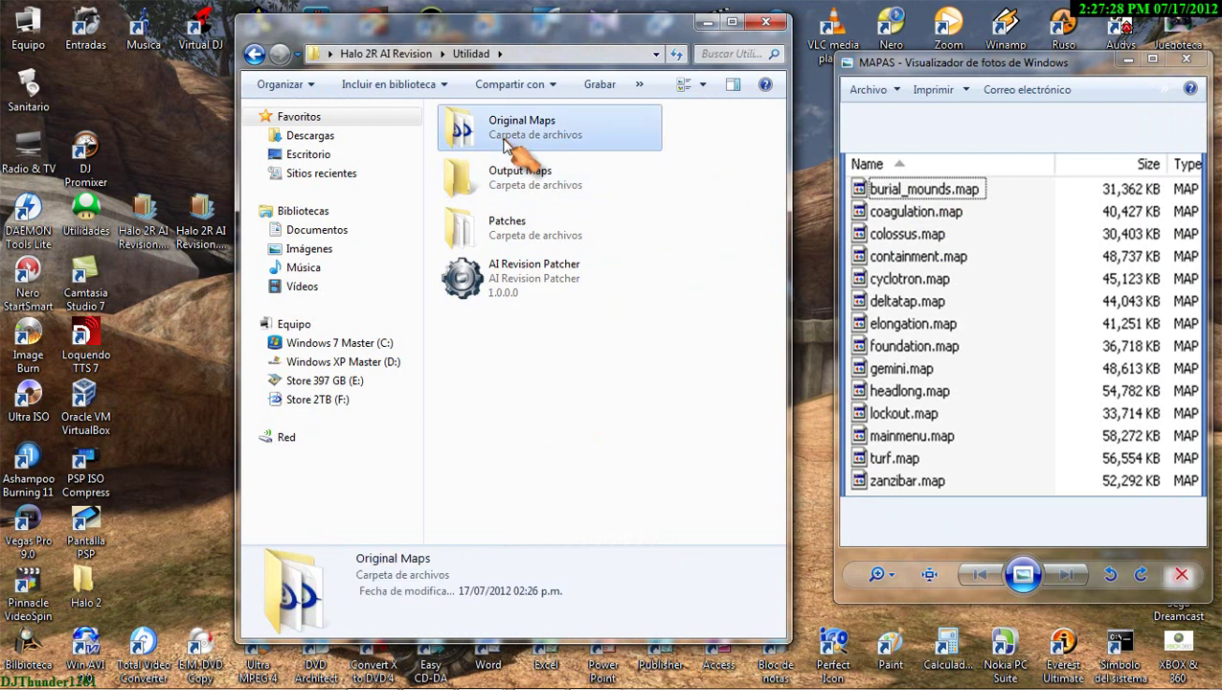
{"action": "double_click", "coordinate": [505, 131]}
{"action": "mouse_move", "coordinate": [1074, 677]}
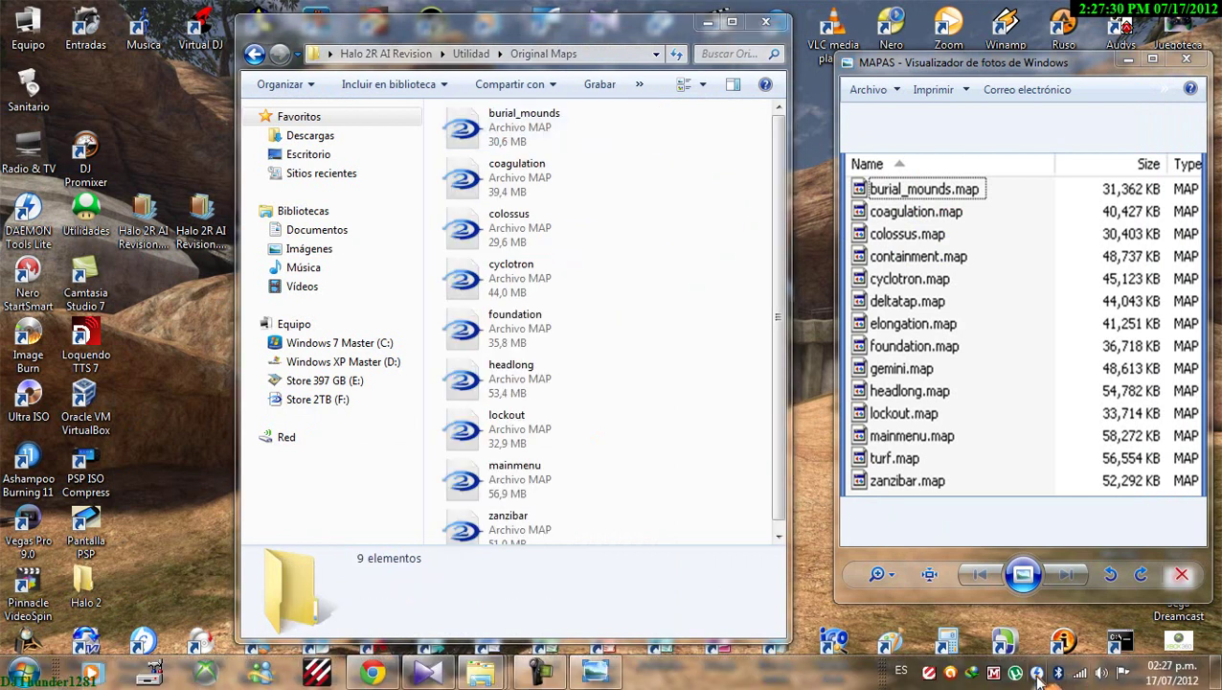
{"action": "left_click", "coordinate": [1039, 670]}
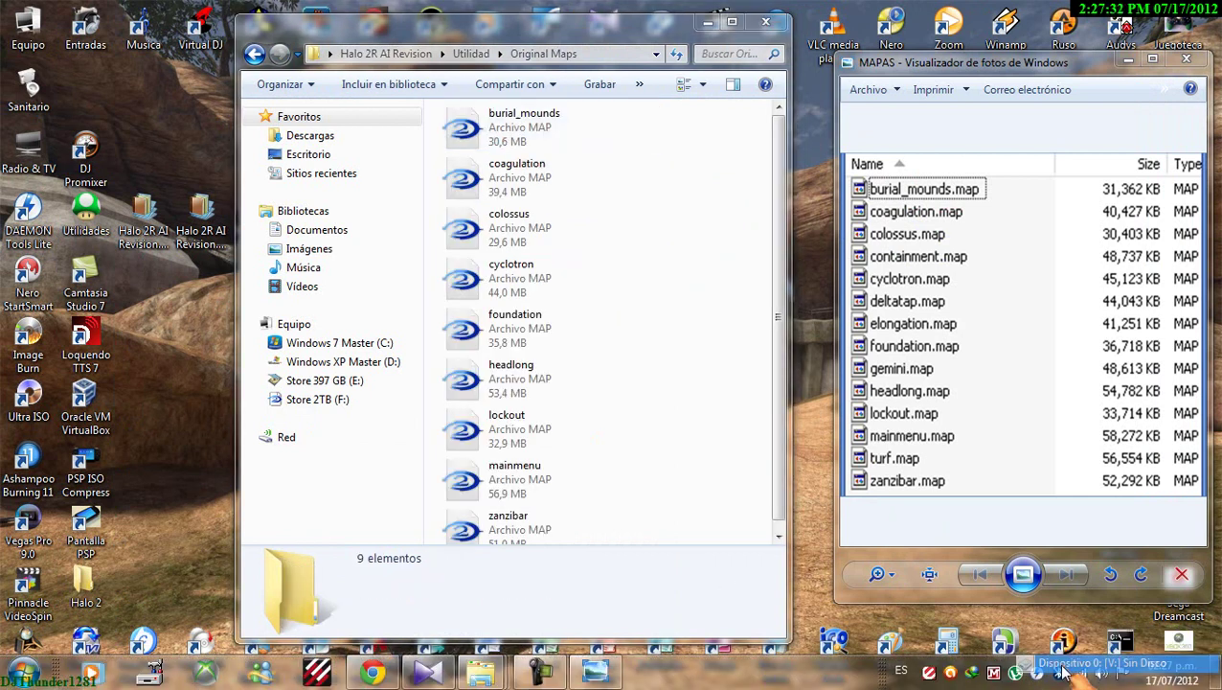
{"action": "left_click", "coordinate": [1063, 663]}
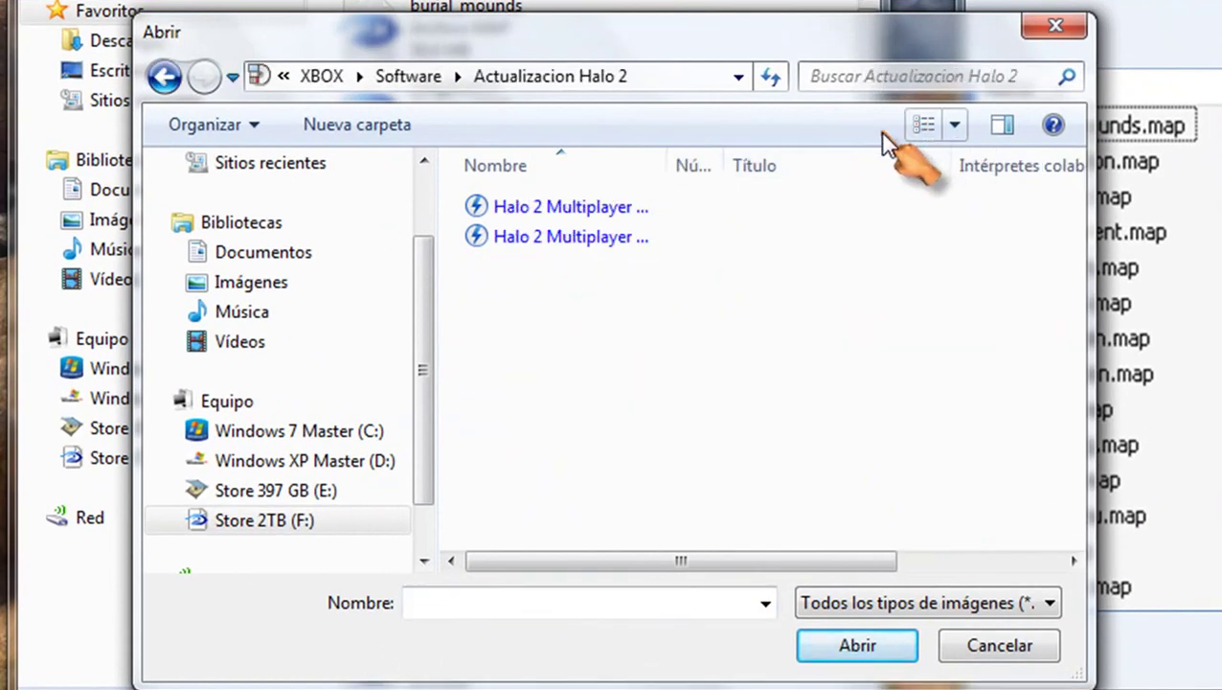
{"action": "left_click", "coordinate": [924, 129]}
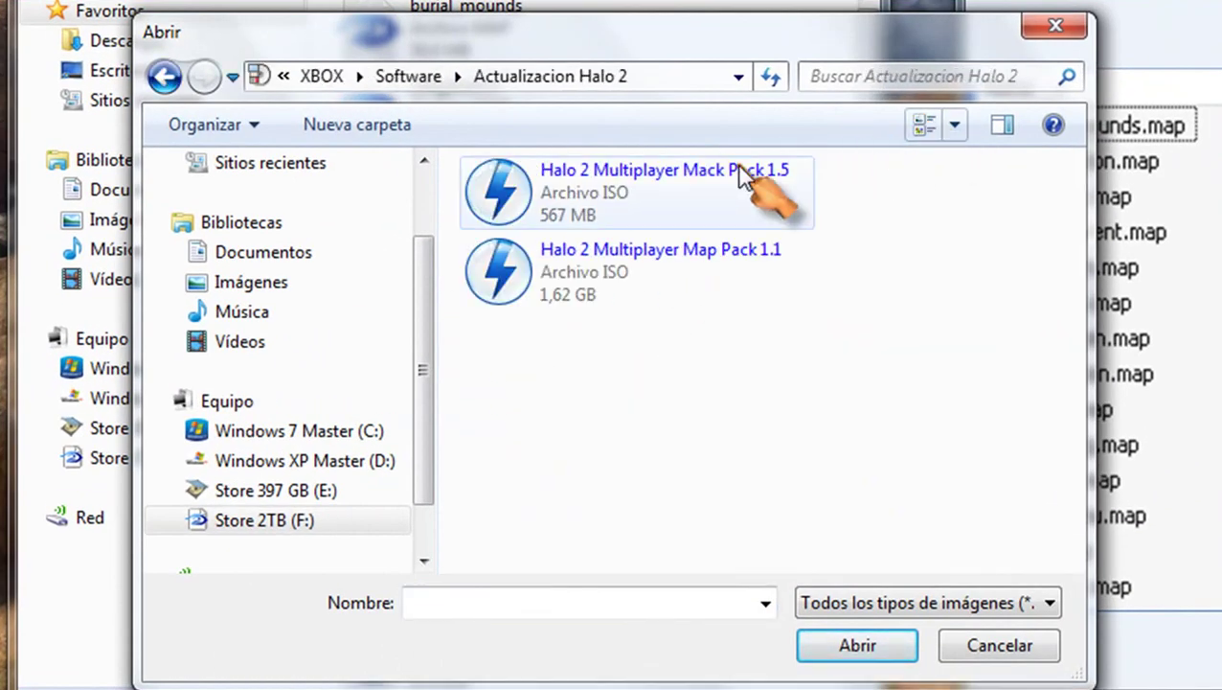
{"action": "double_click", "coordinate": [638, 190]}
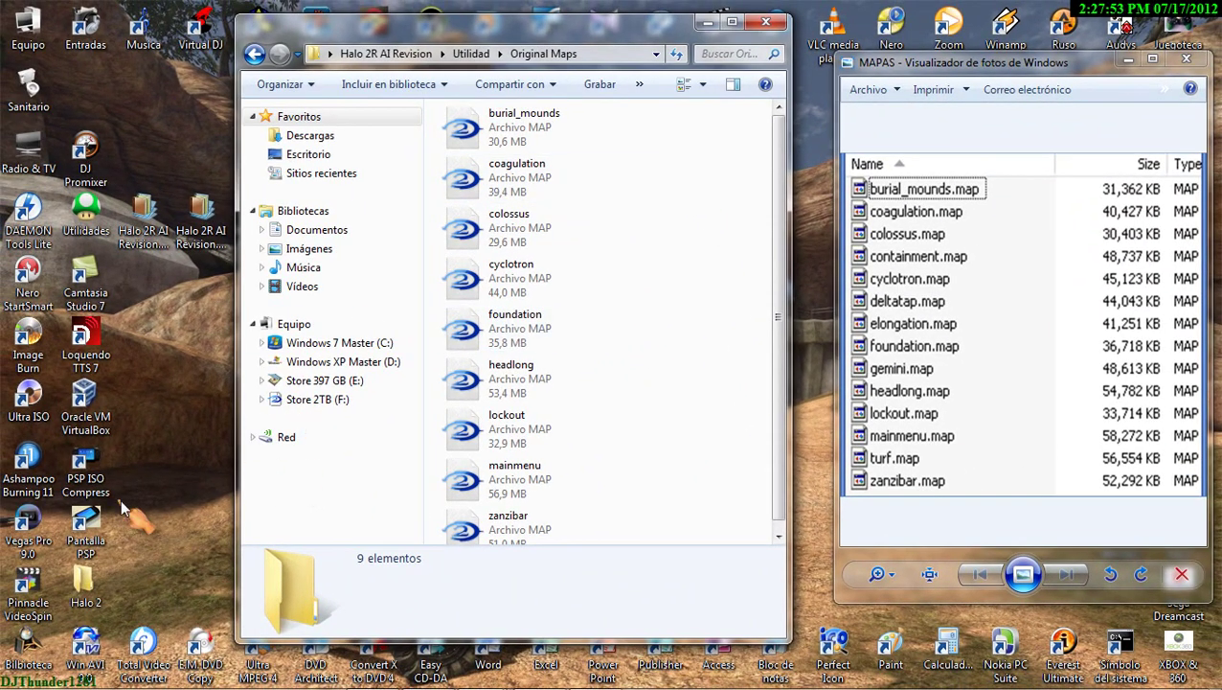
Step: Open the BD-ROM drive V: from Computer and dismiss the 'location unavailable' error
{"action": "double_click", "coordinate": [33, 43]}
{"action": "left_click", "coordinate": [231, 513]}
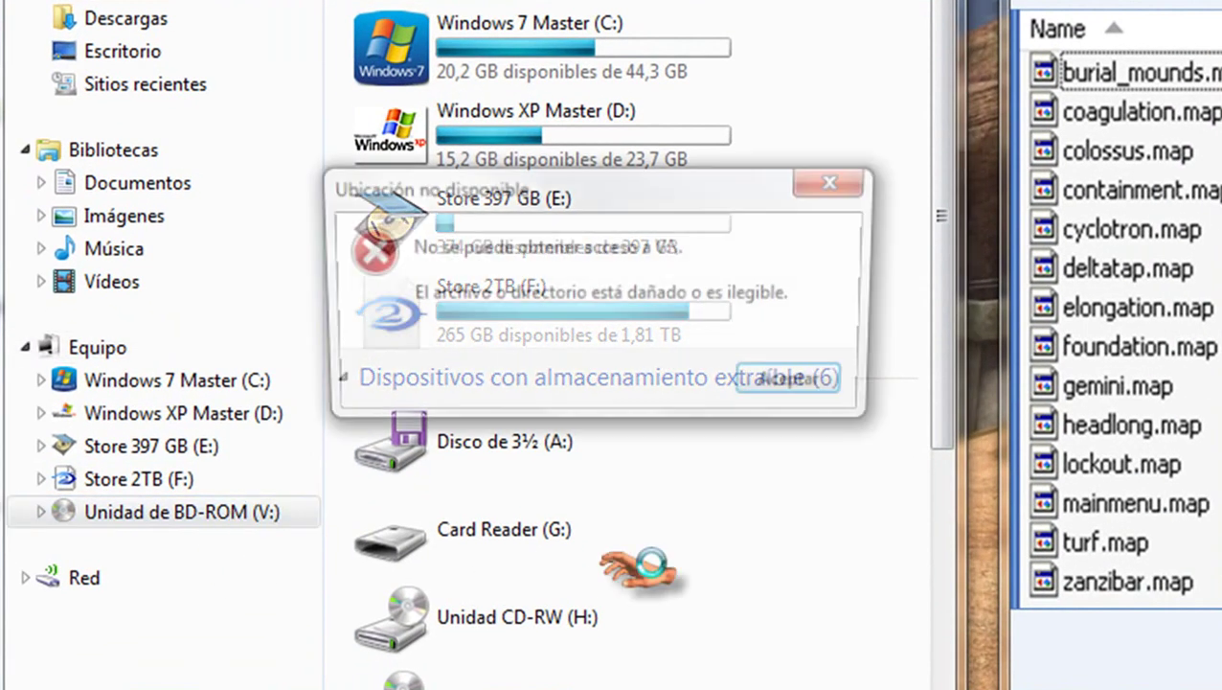
{"action": "left_click", "coordinate": [810, 381]}
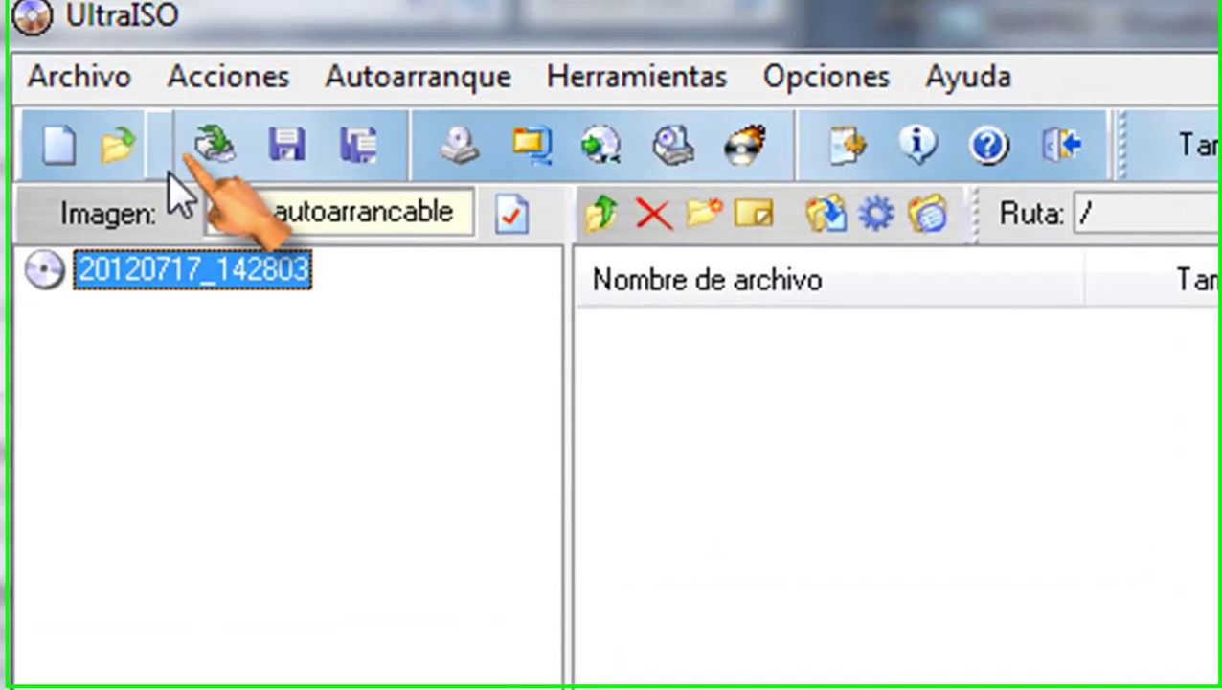
Step: Load the disc in drive V: into UltraISO
{"action": "left_click", "coordinate": [59, 82]}
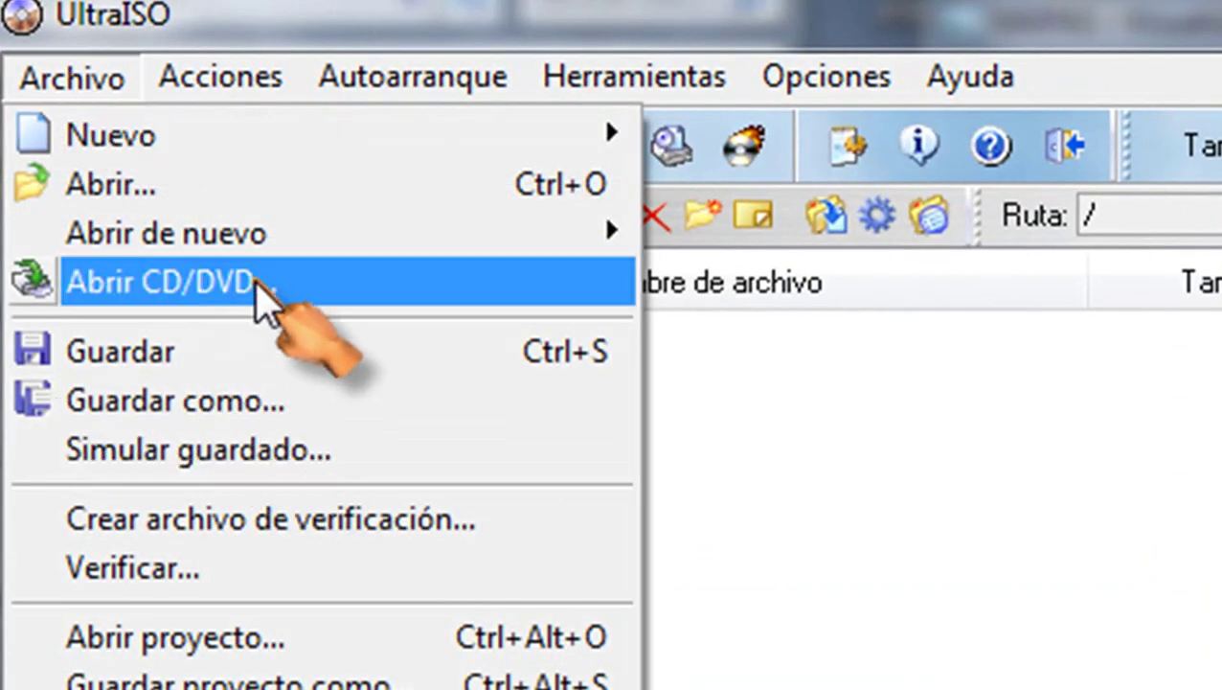
{"action": "left_click", "coordinate": [259, 283]}
{"action": "left_click", "coordinate": [471, 421]}
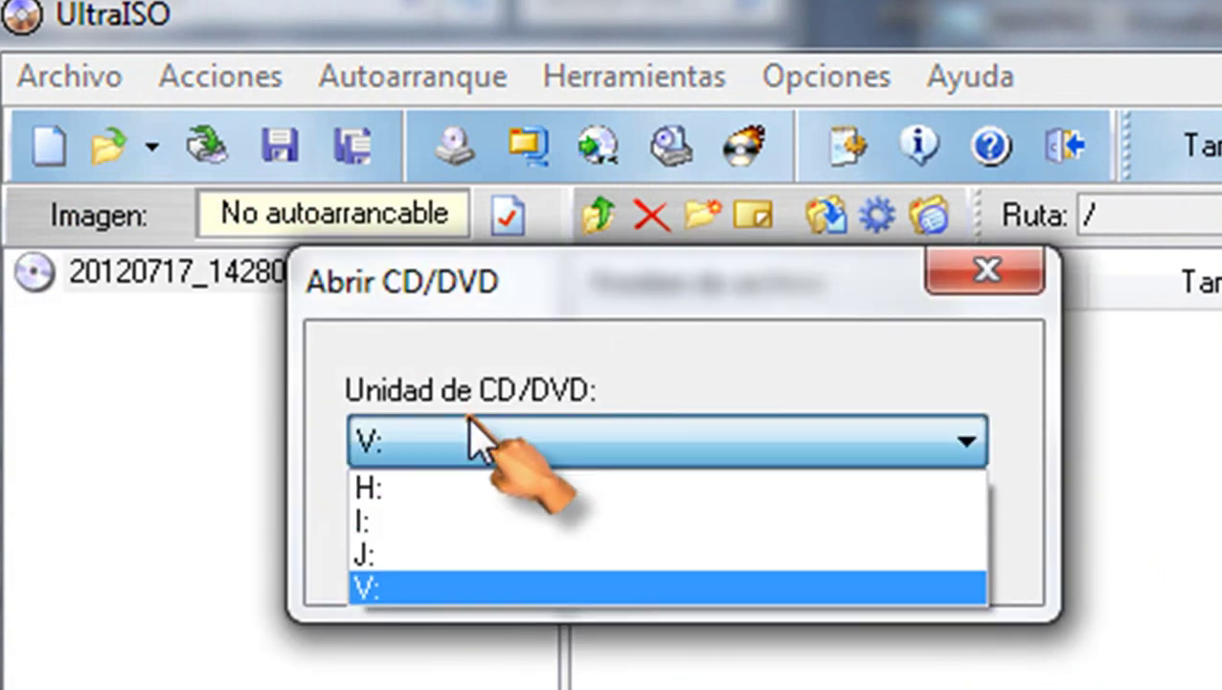
{"action": "left_click", "coordinate": [453, 575]}
{"action": "left_click", "coordinate": [500, 537]}
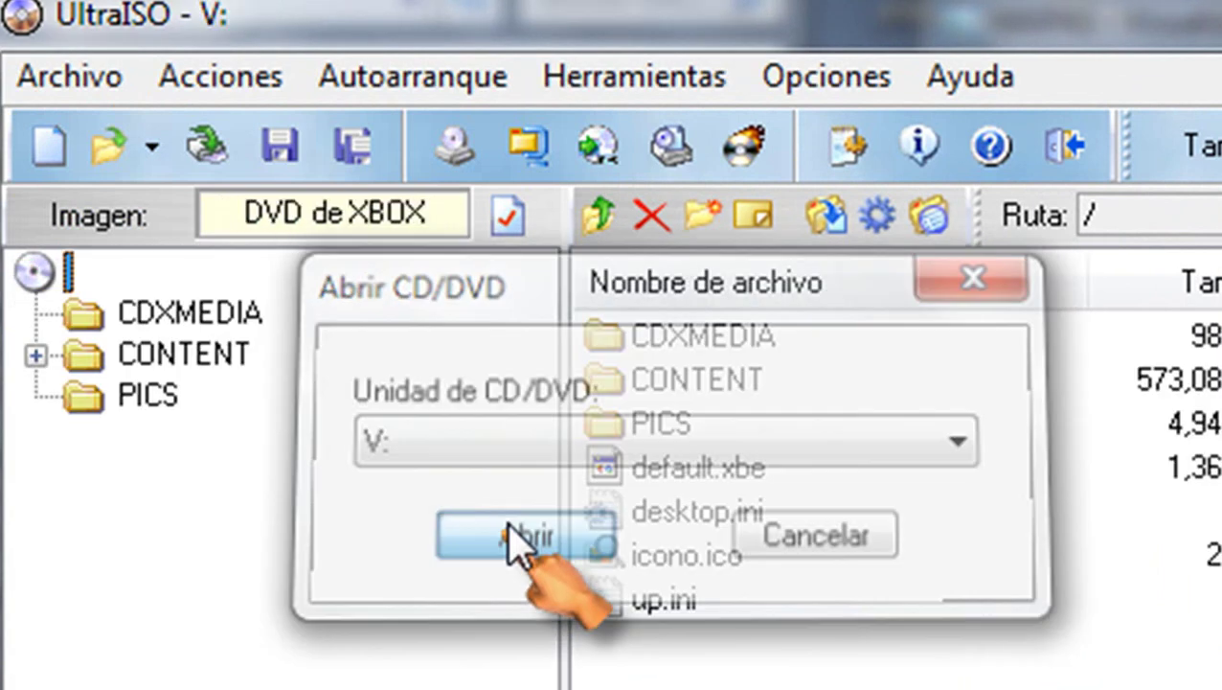
Step: Browse the disc's CONTENT folders against the MAPAS list, ending in Killtacular
{"action": "double_click", "coordinate": [688, 380]}
{"action": "double_click", "coordinate": [698, 341]}
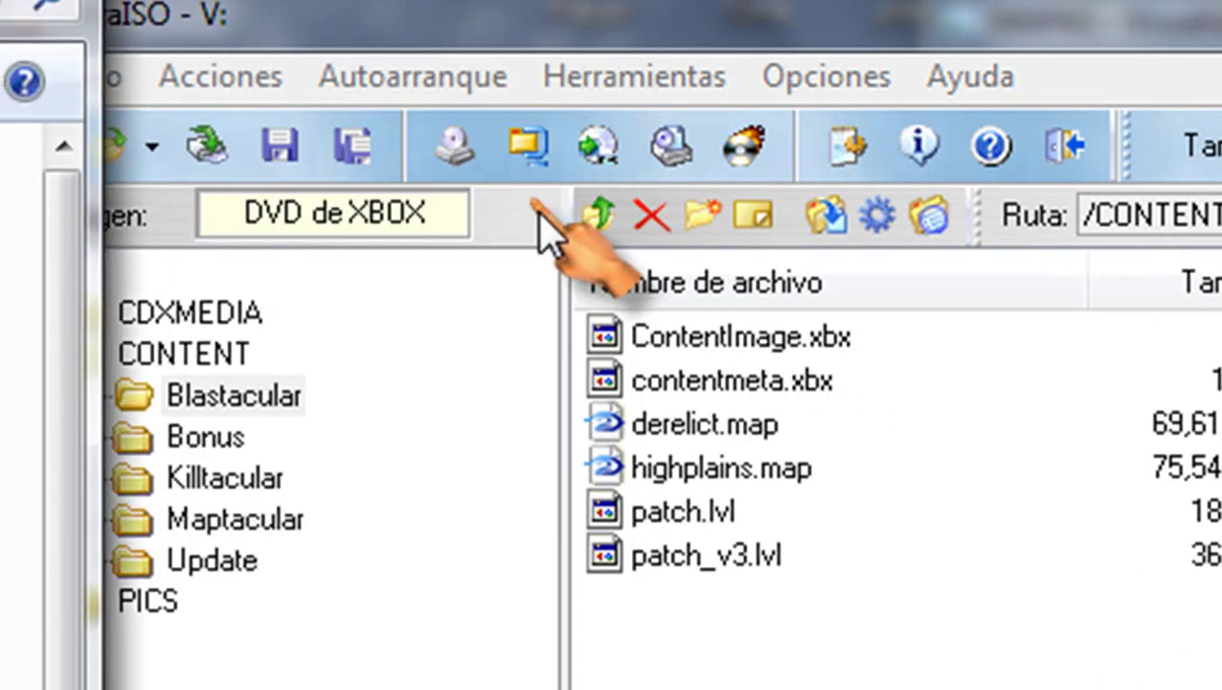
{"action": "left_click", "coordinate": [598, 213]}
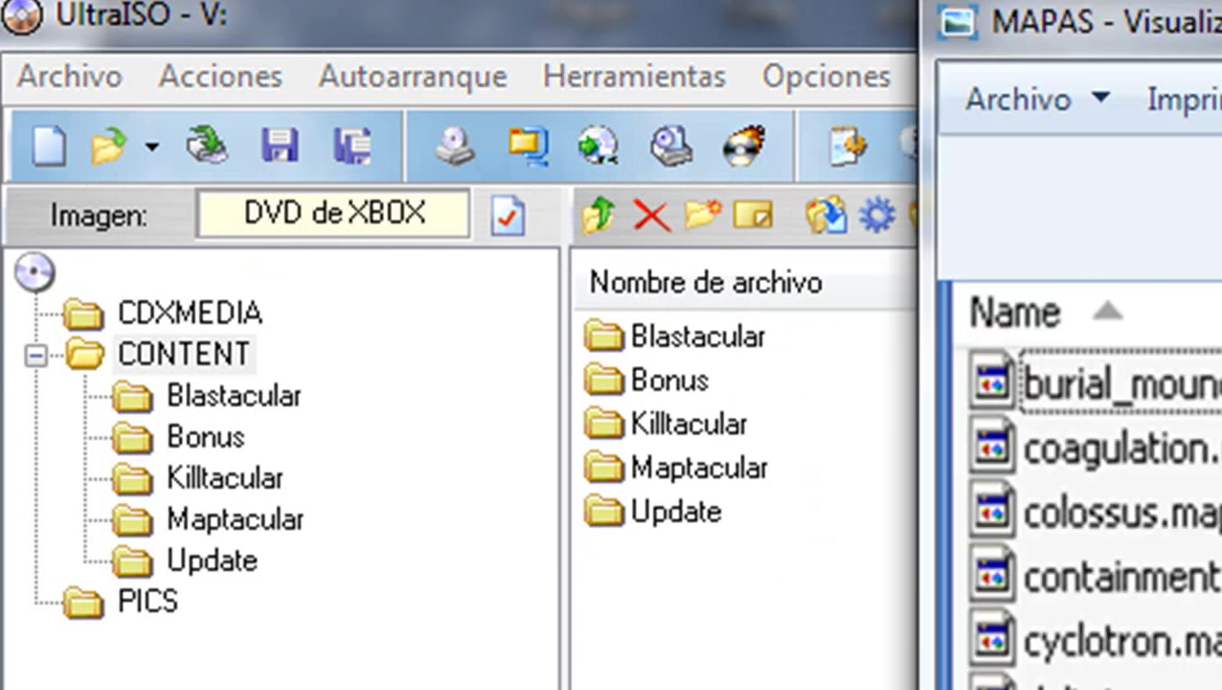
{"action": "left_click_drag", "start_coordinate": [1219, 21], "coordinate": [1218, 50]}
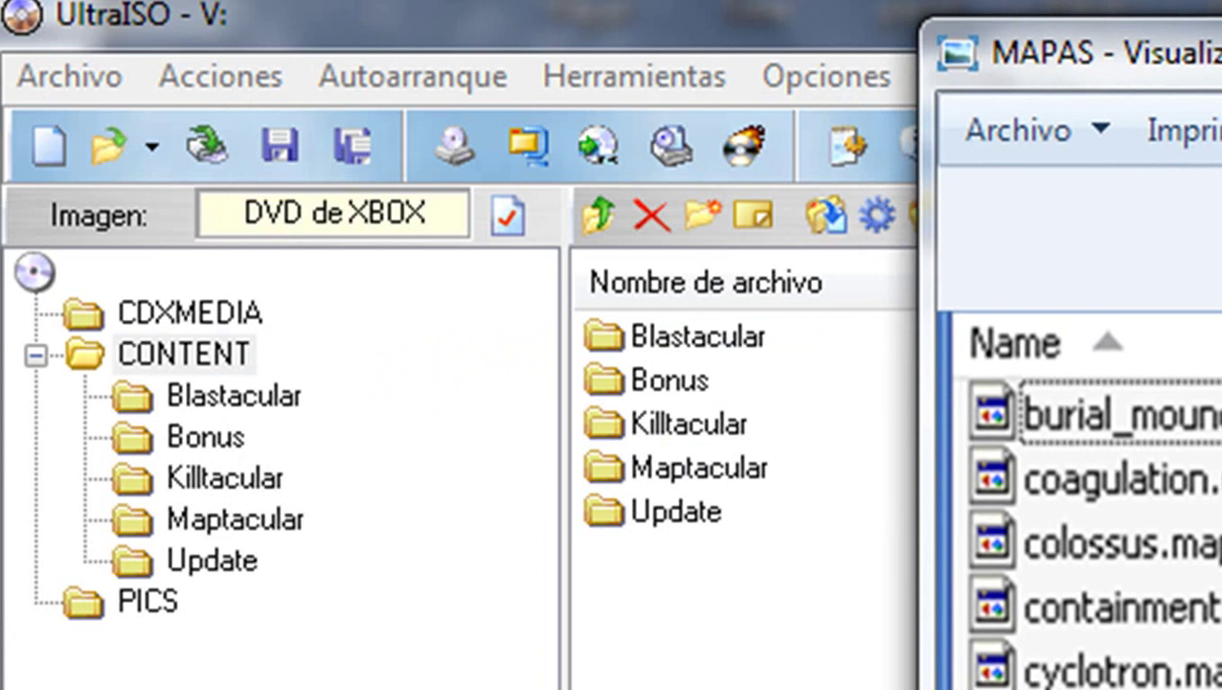
{"action": "double_click", "coordinate": [676, 465]}
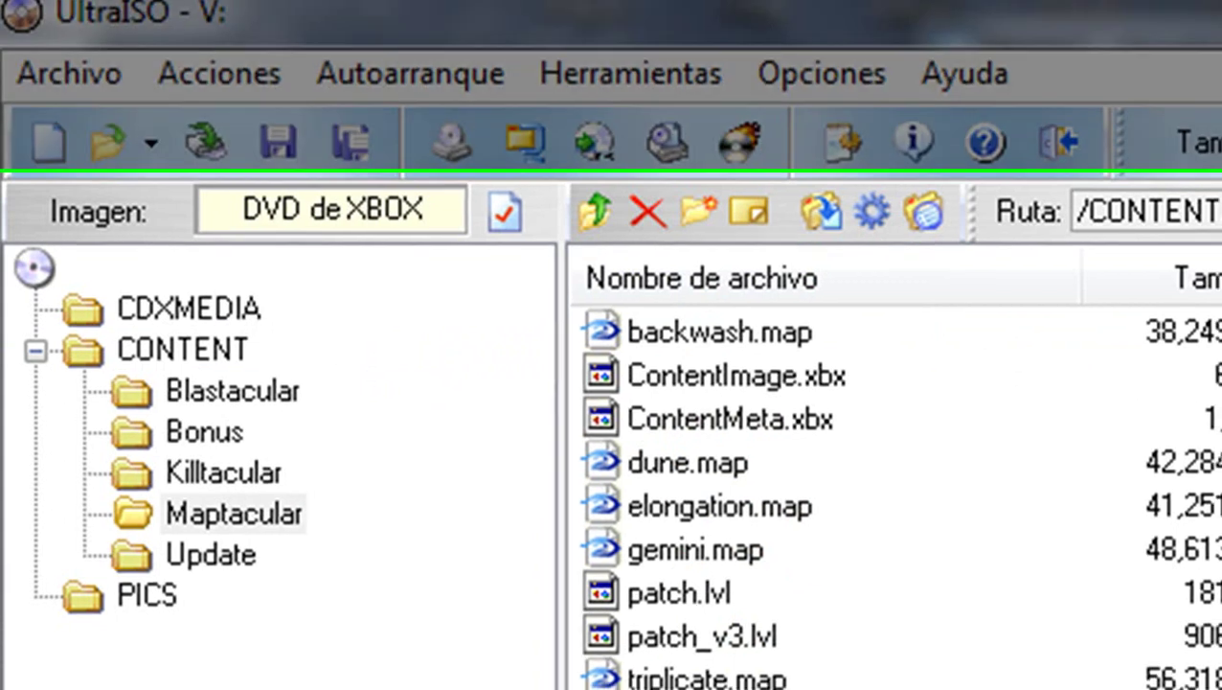
{"action": "left_click", "coordinate": [908, 437]}
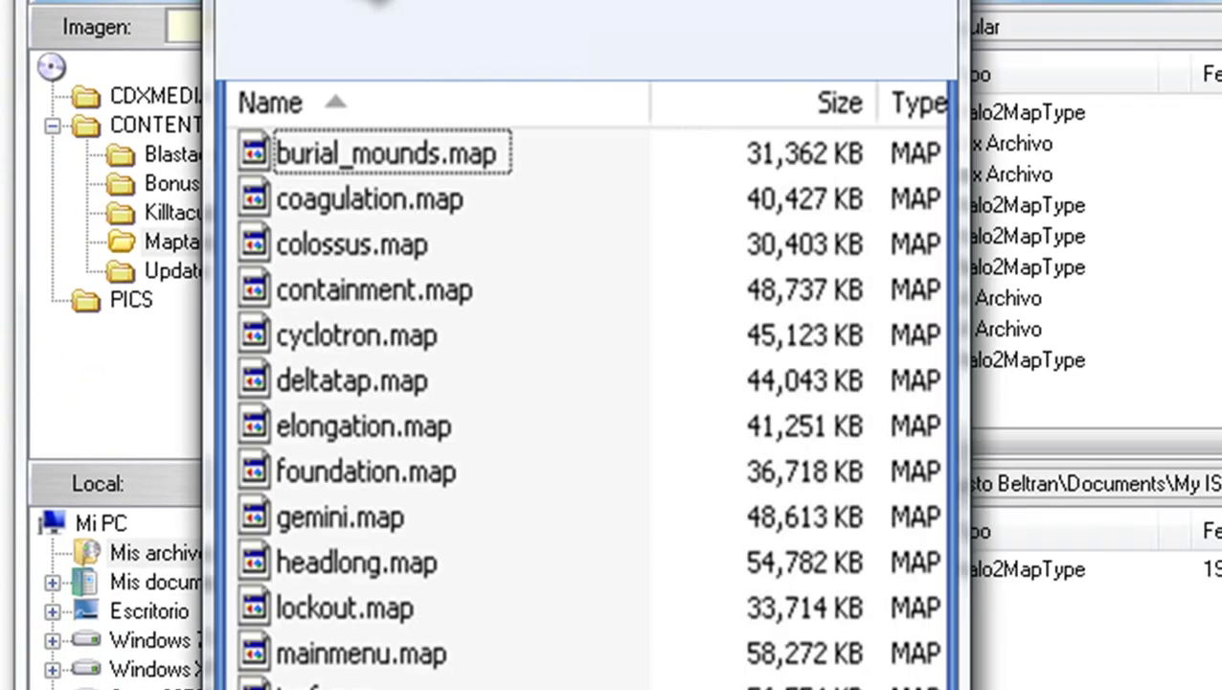
{"action": "left_click", "coordinate": [651, 10]}
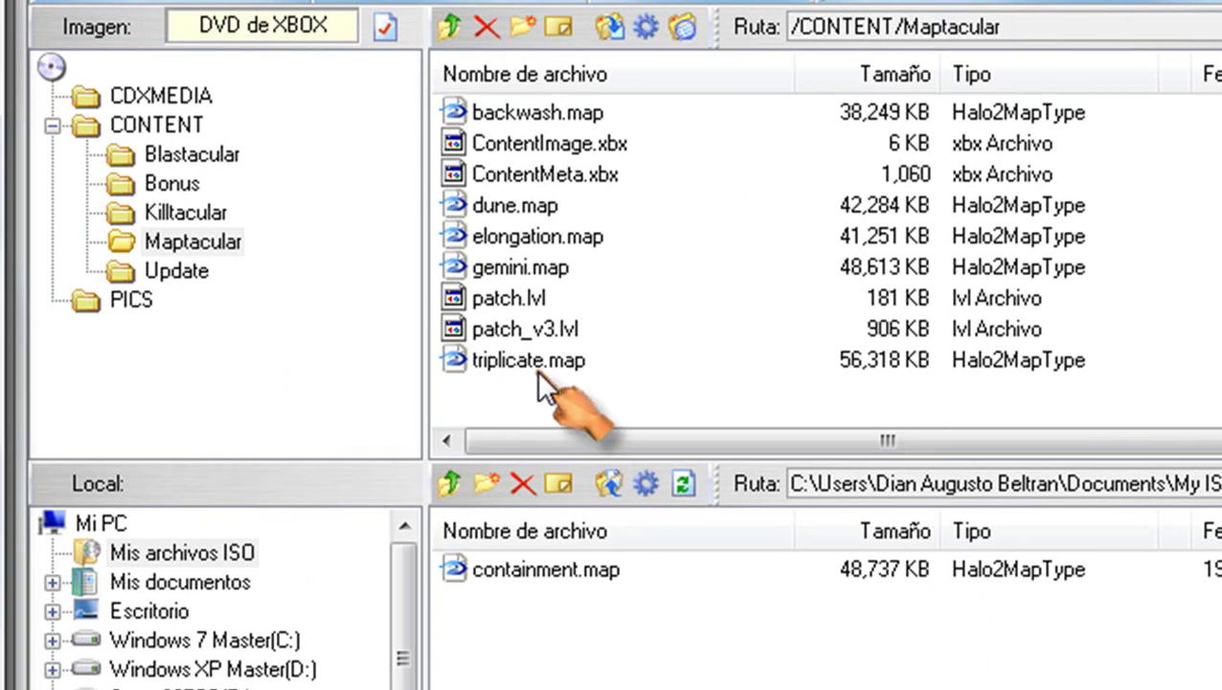
{"action": "left_click", "coordinate": [450, 27]}
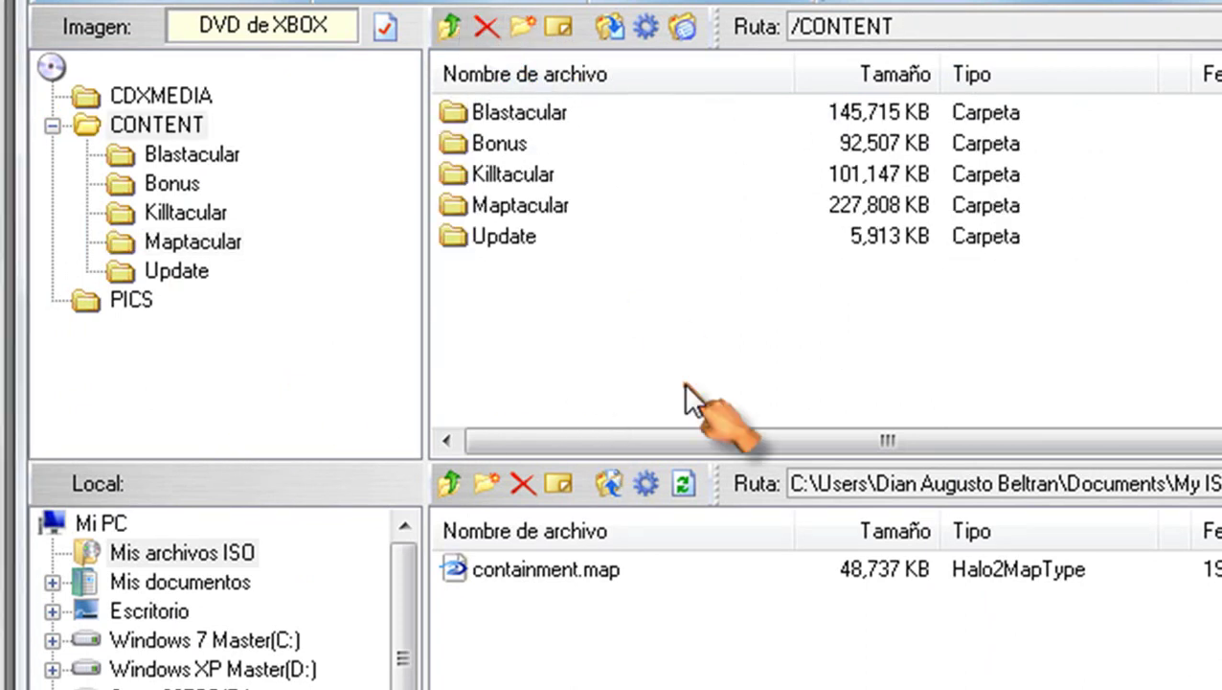
{"action": "double_click", "coordinate": [522, 176]}
Step: Extract deltatap.map and turf.map from Killtacular to the desktop
{"action": "left_click", "coordinate": [541, 172]}
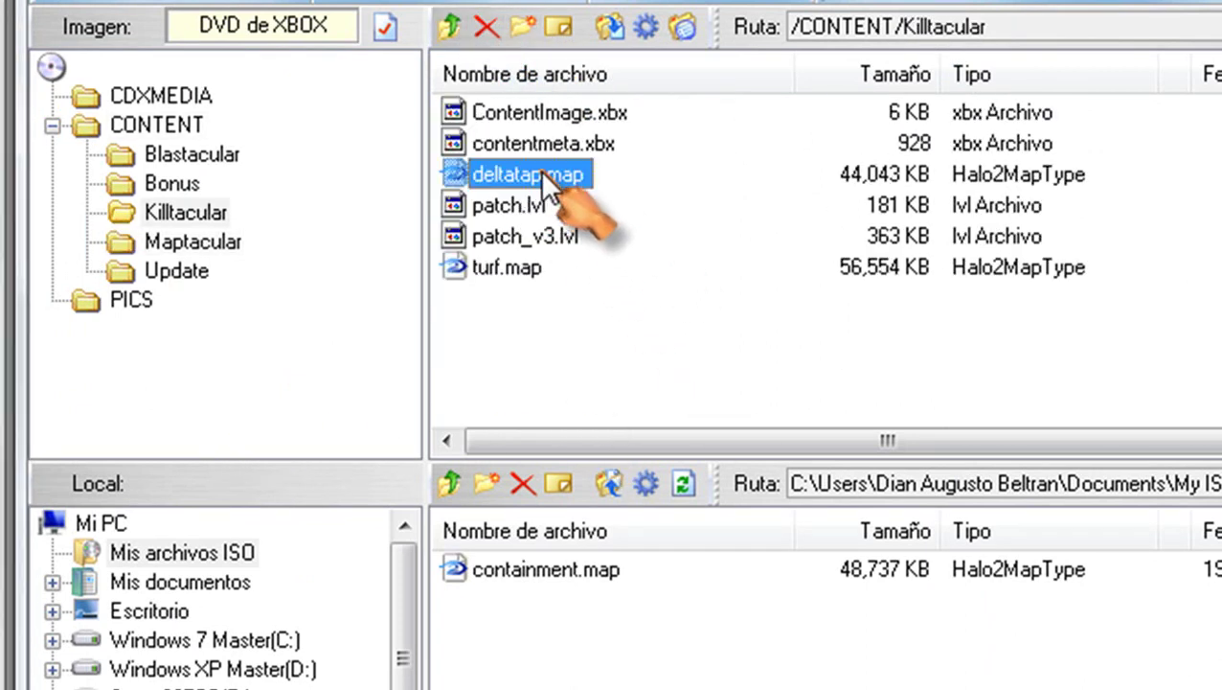
{"action": "left_click", "coordinate": [527, 268], "text": "ctrl"}
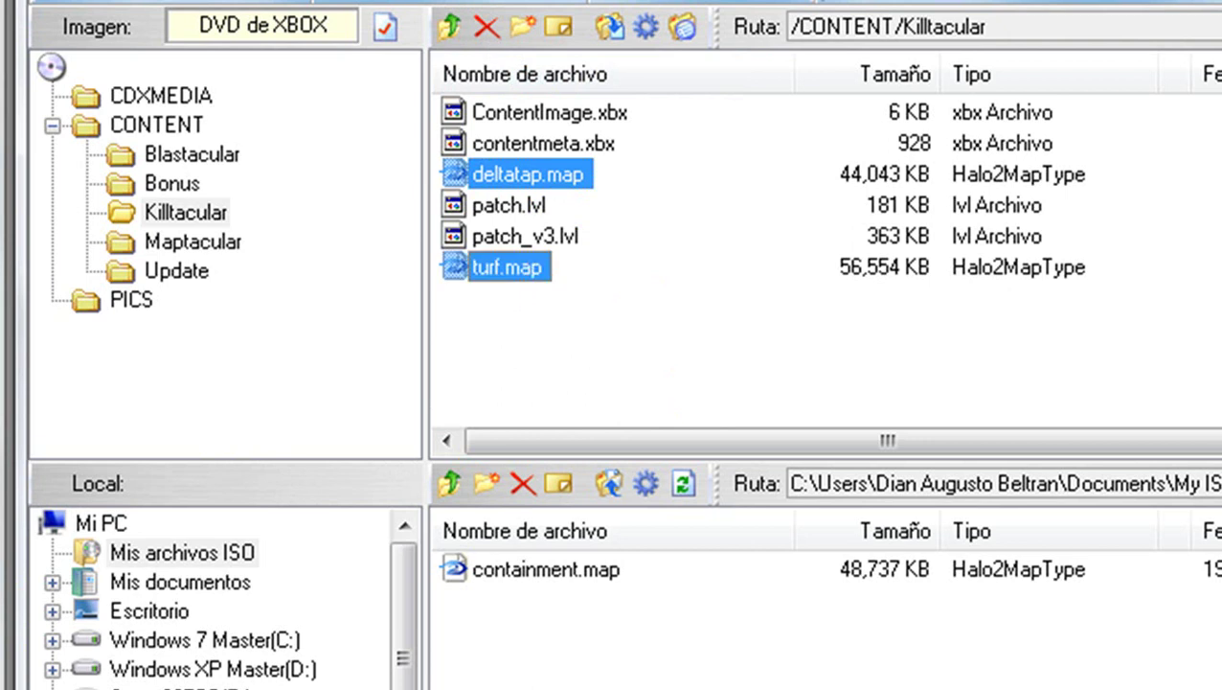
{"action": "right_click", "coordinate": [508, 176]}
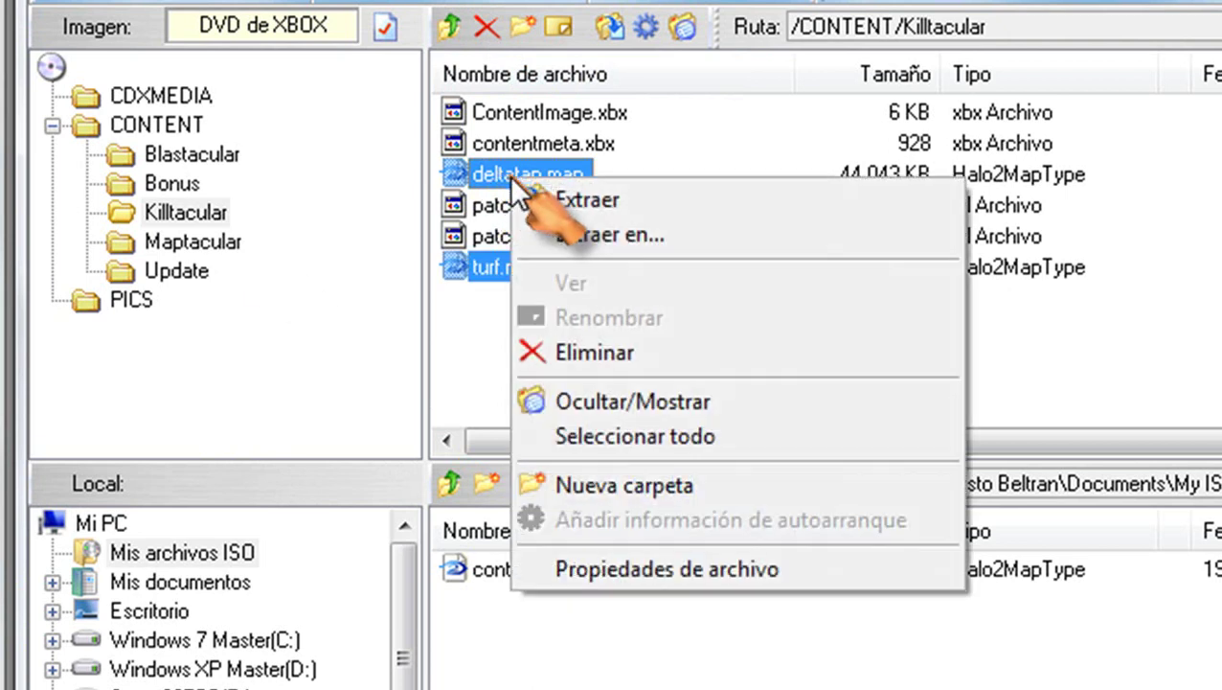
{"action": "left_click", "coordinate": [600, 242]}
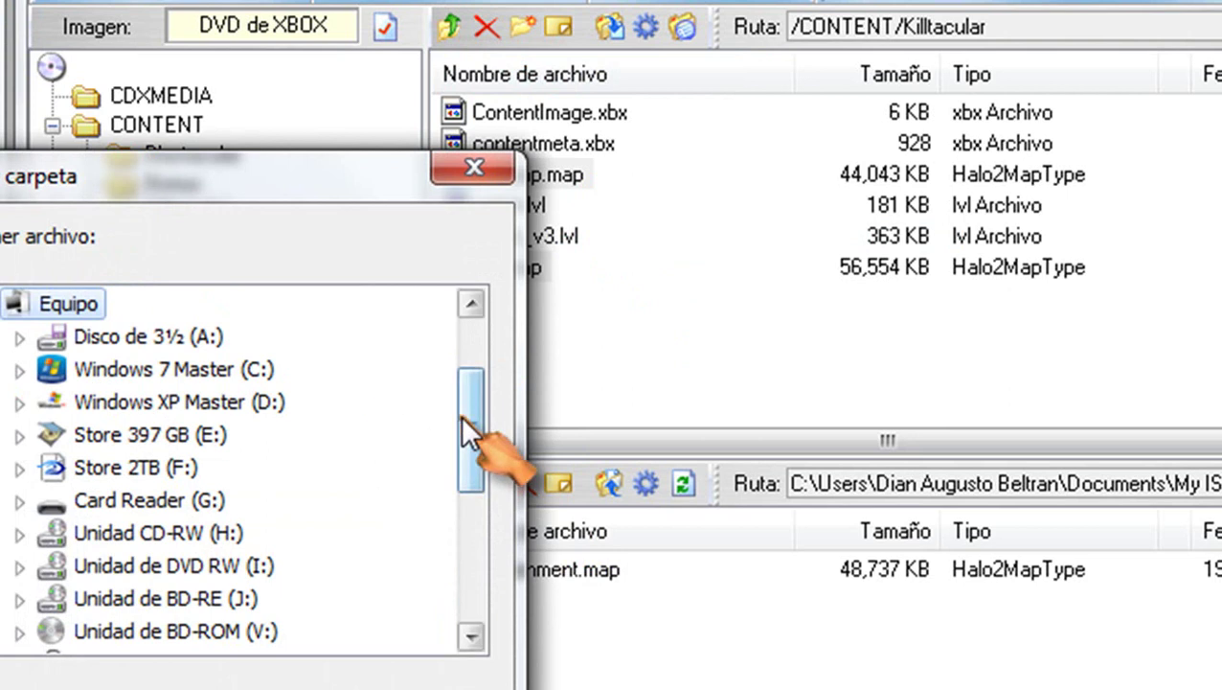
{"action": "left_click_drag", "start_coordinate": [463, 423], "coordinate": [474, 387]}
{"action": "left_click", "coordinate": [43, 300]}
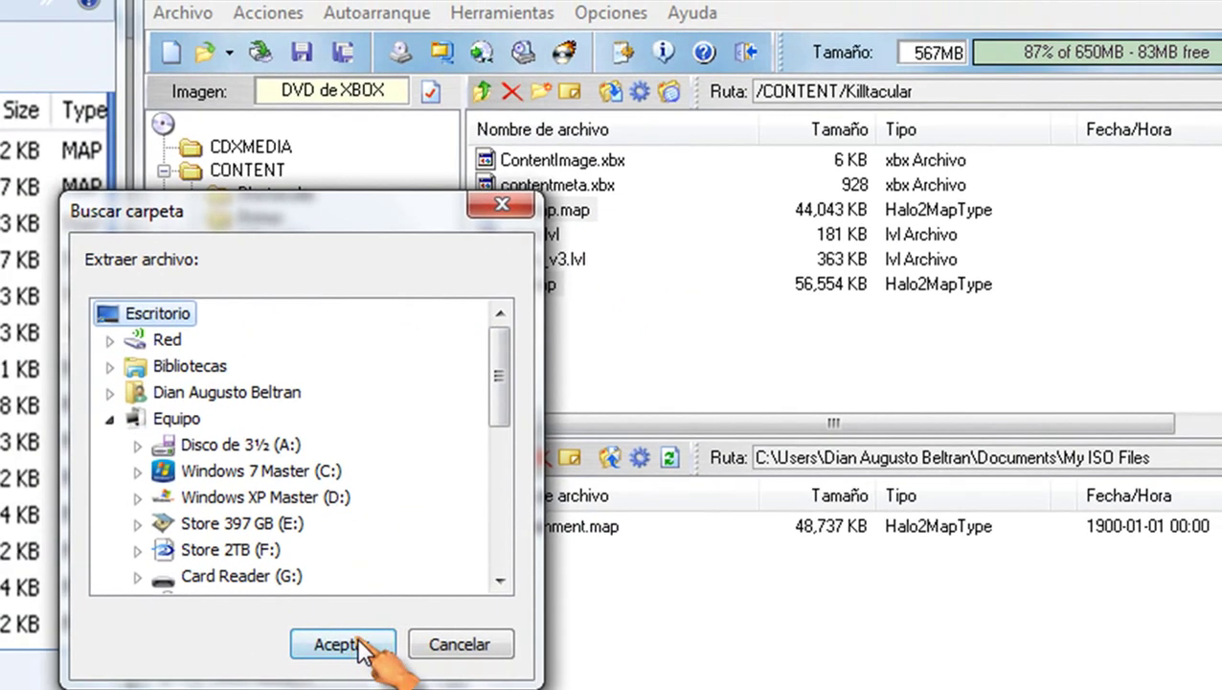
{"action": "left_click", "coordinate": [355, 651]}
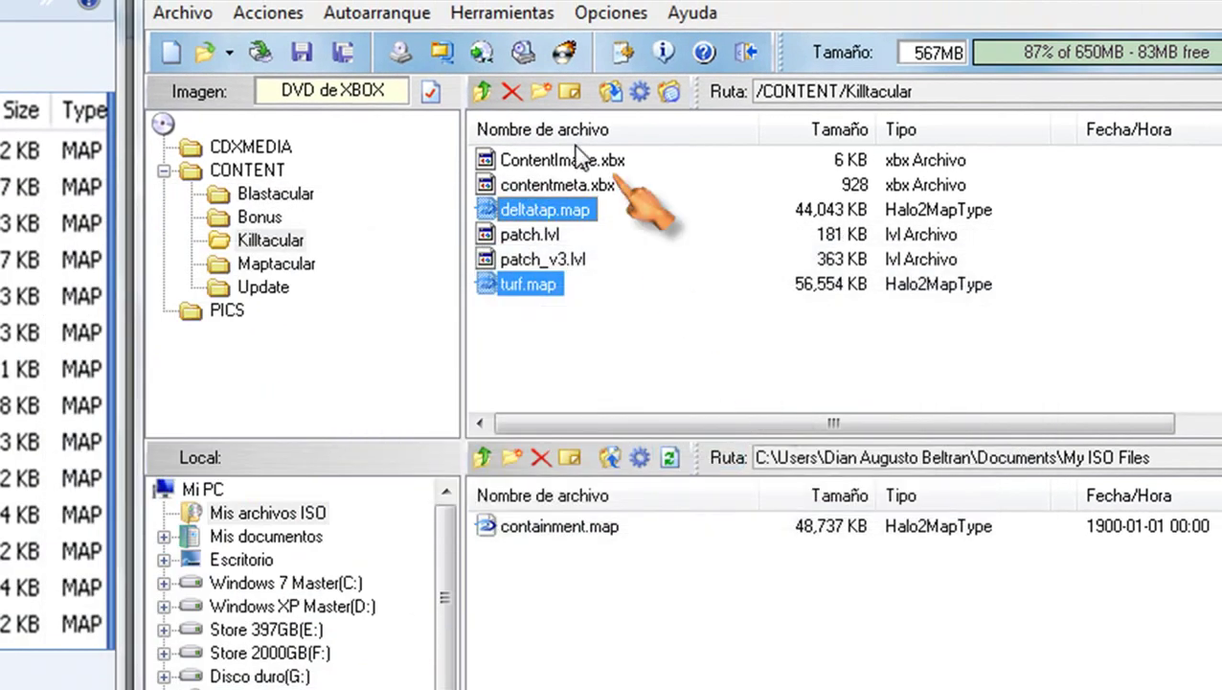
Step: Go to the Bonus folder and select containment.map
{"action": "left_click", "coordinate": [480, 92]}
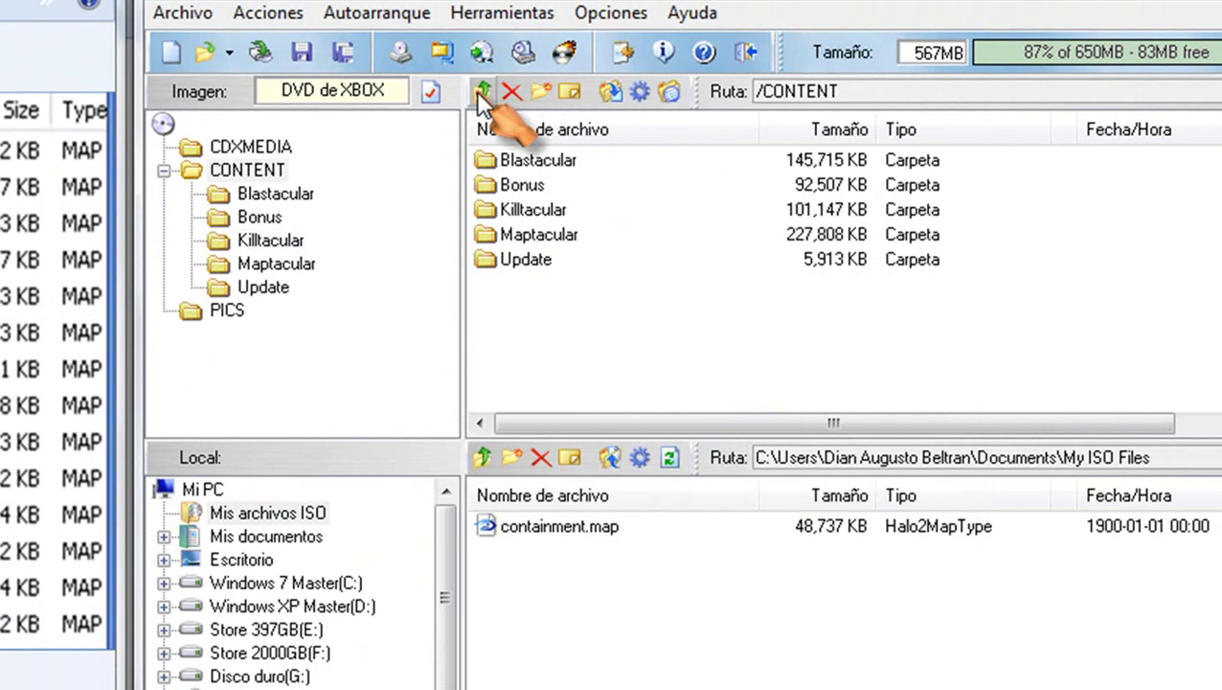
{"action": "double_click", "coordinate": [526, 209]}
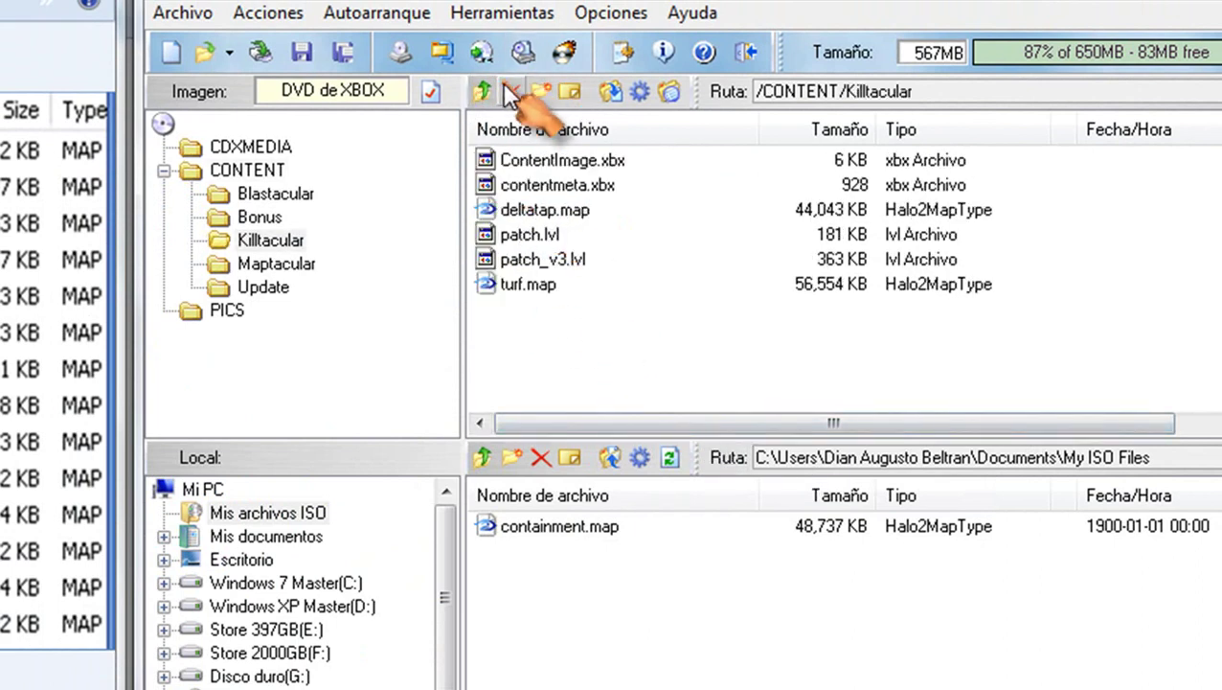
{"action": "left_click", "coordinate": [482, 92]}
{"action": "double_click", "coordinate": [525, 184]}
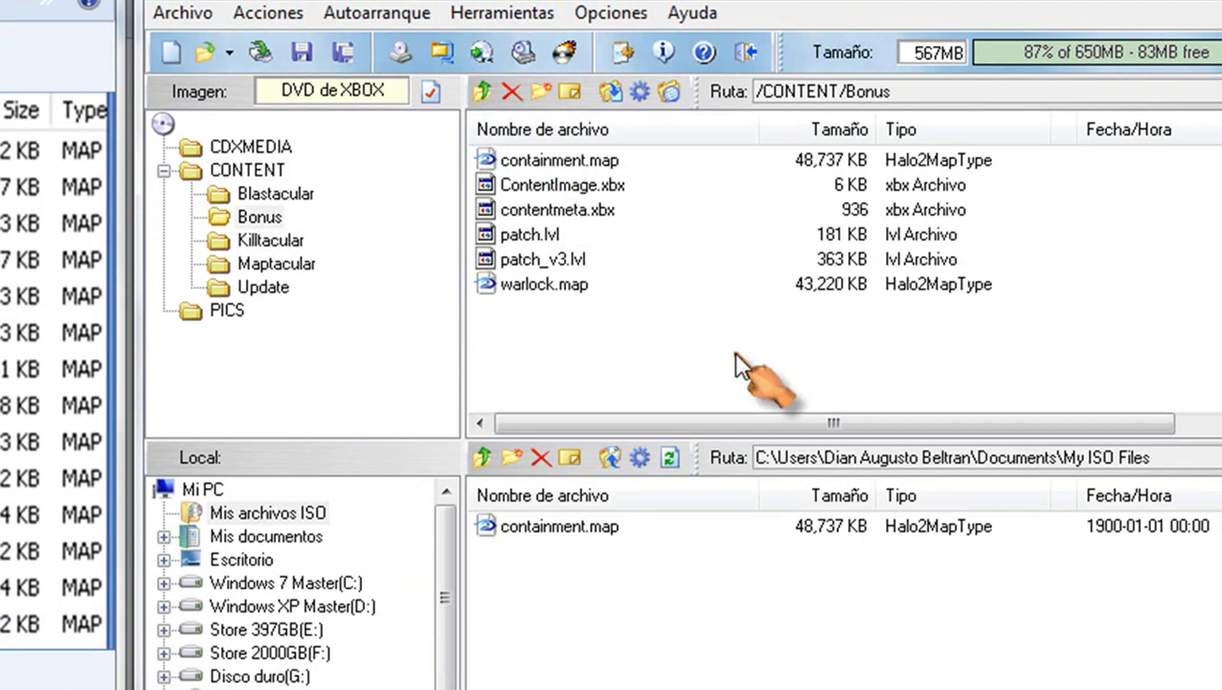
{"action": "left_click", "coordinate": [550, 163]}
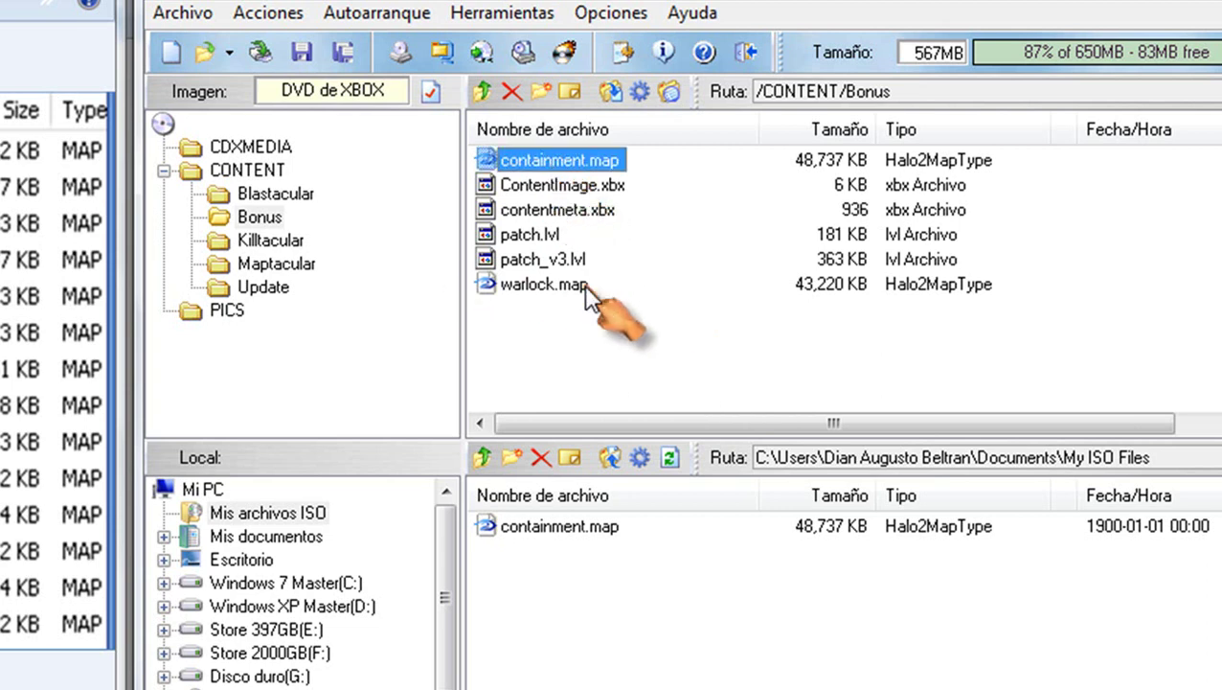
Step: Extract containment.map to the desktop
{"action": "right_click", "coordinate": [555, 161]}
{"action": "left_click", "coordinate": [603, 209]}
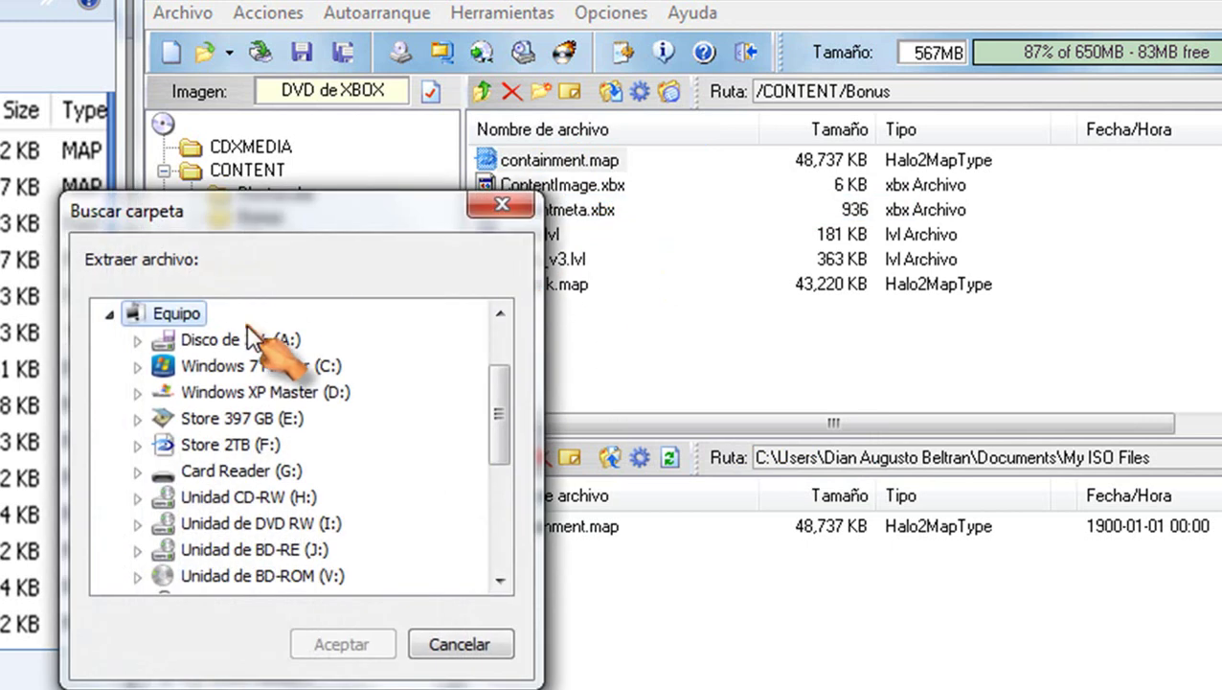
{"action": "scroll", "coordinate": [505, 382], "scroll_direction": "up", "scroll_amount": 5}
{"action": "left_click", "coordinate": [157, 313]}
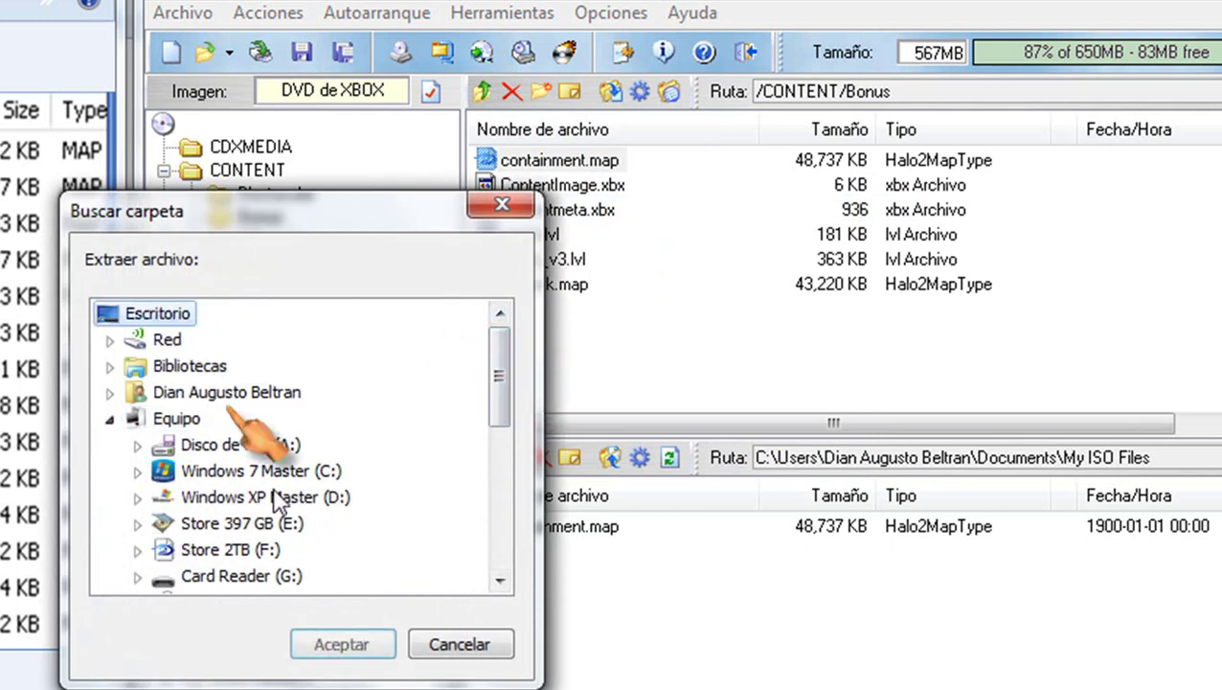
{"action": "left_click", "coordinate": [343, 643]}
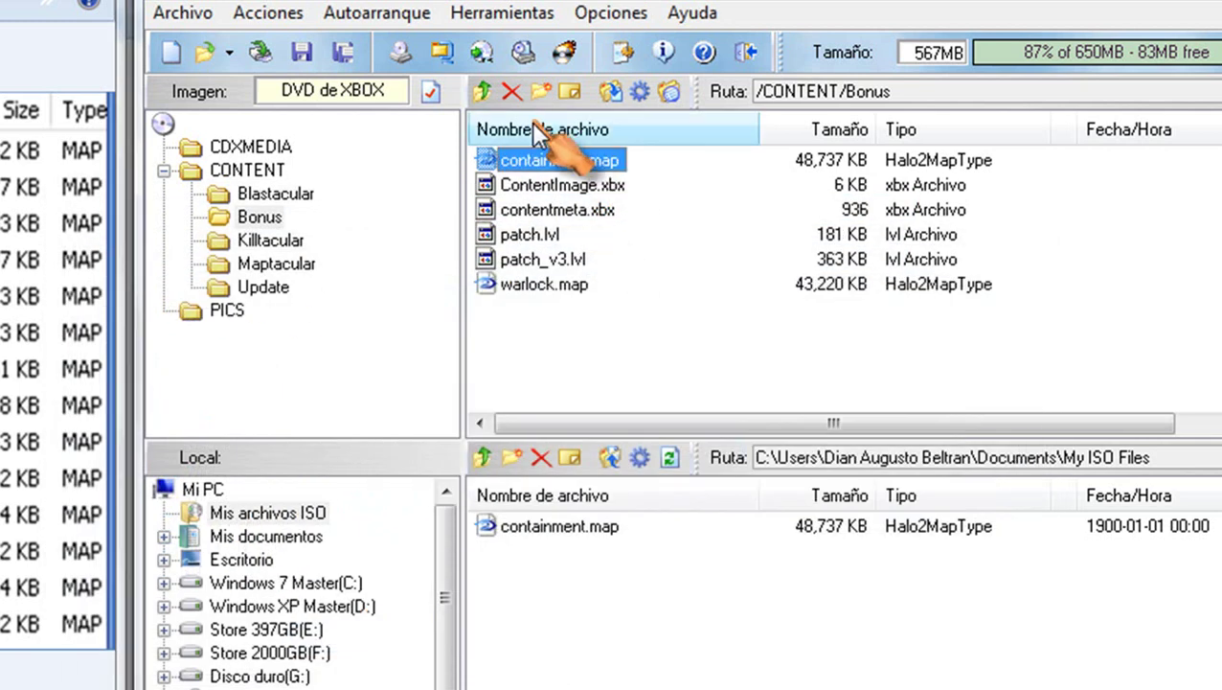
Step: Browse back through Blastacular, Bonus and Killtacular into the Maptacular folder
{"action": "left_click", "coordinate": [482, 93]}
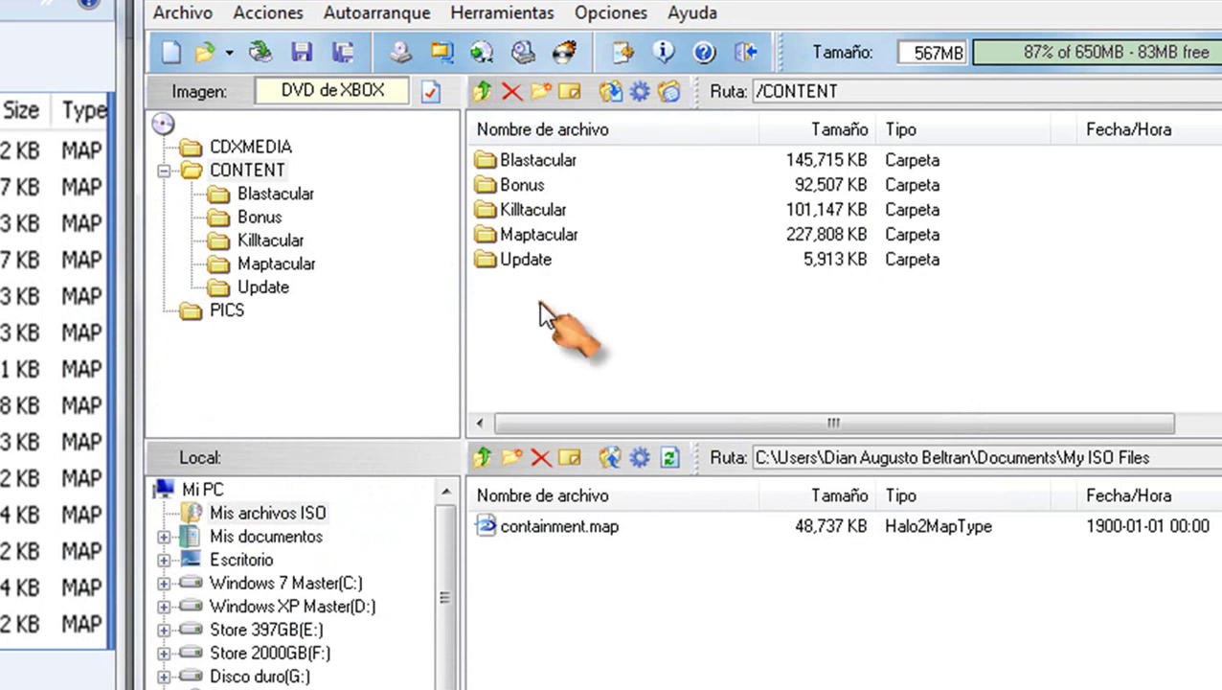
{"action": "double_click", "coordinate": [527, 161]}
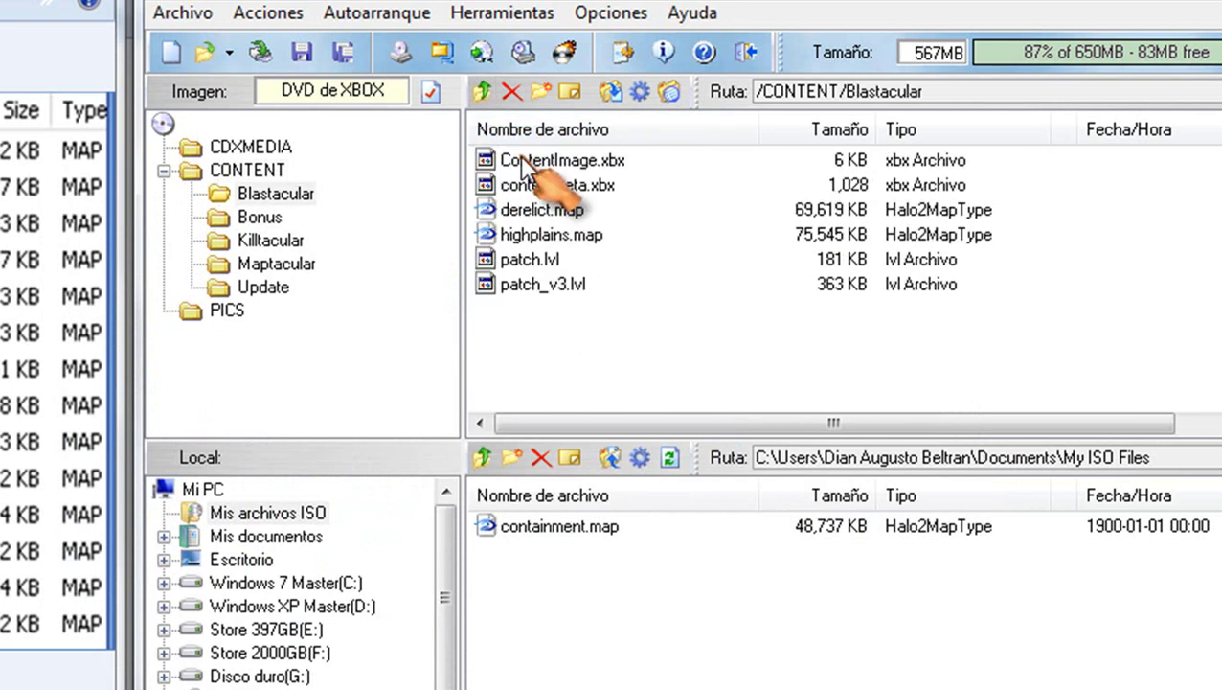
{"action": "left_click", "coordinate": [482, 94]}
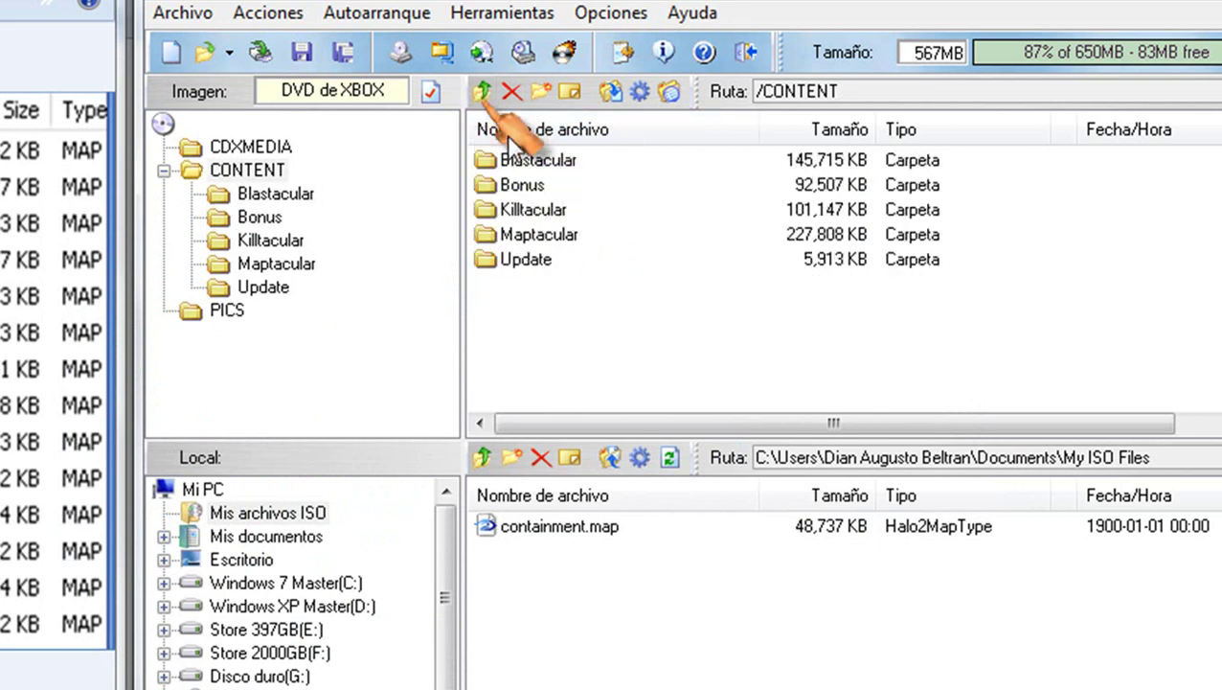
{"action": "double_click", "coordinate": [532, 184]}
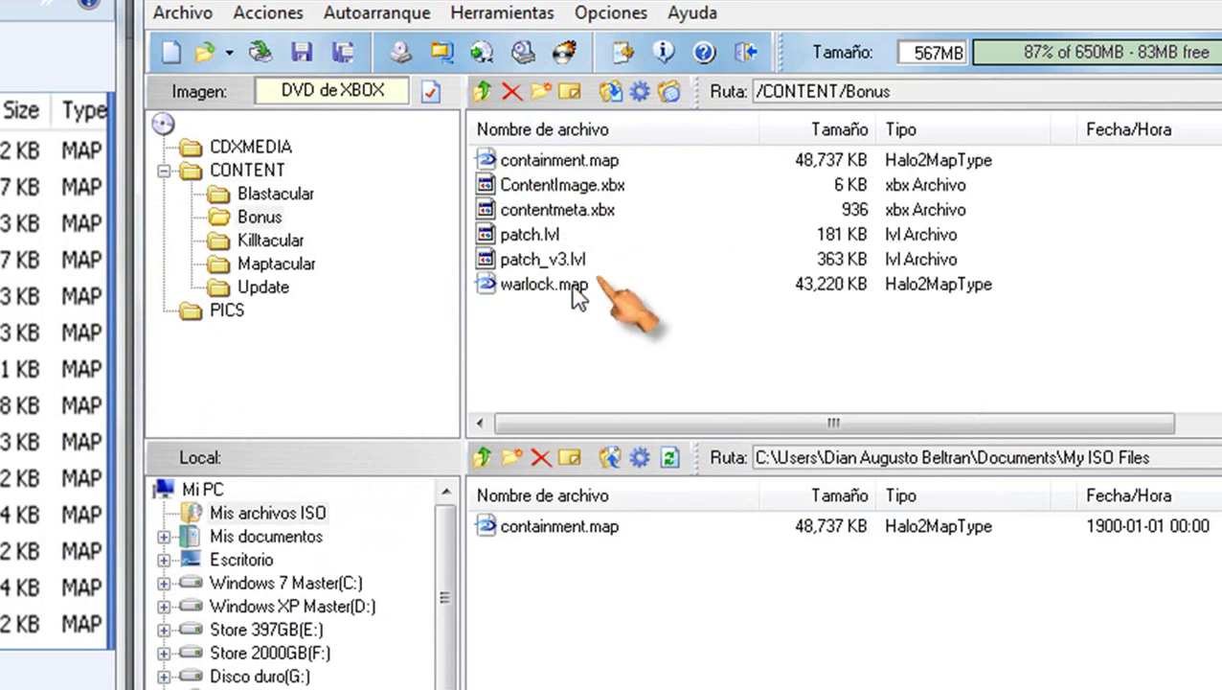
{"action": "left_click", "coordinate": [481, 94]}
{"action": "double_click", "coordinate": [538, 210]}
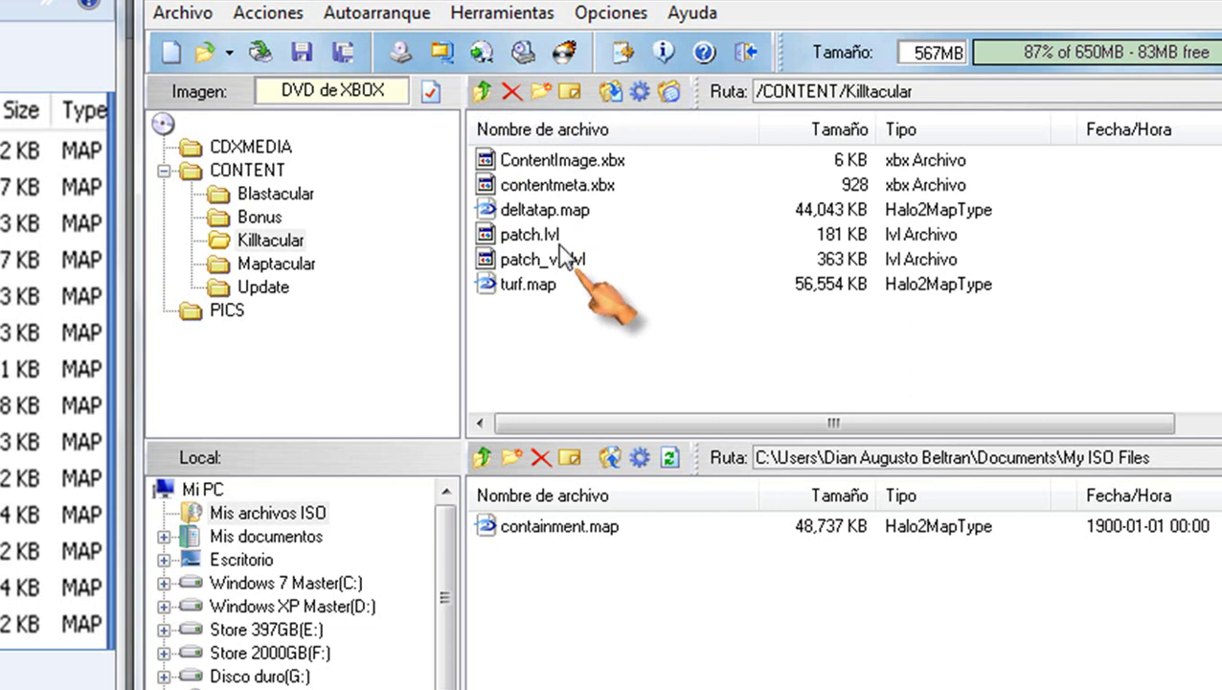
{"action": "left_click", "coordinate": [483, 93]}
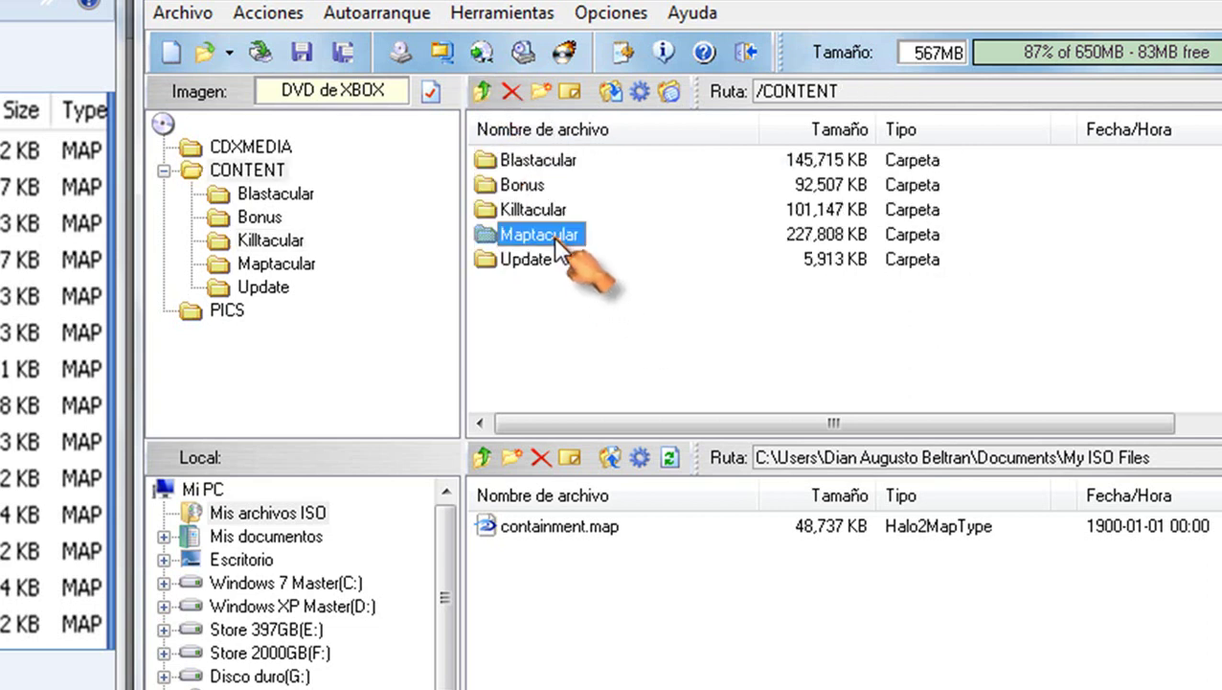
{"action": "double_click", "coordinate": [556, 247]}
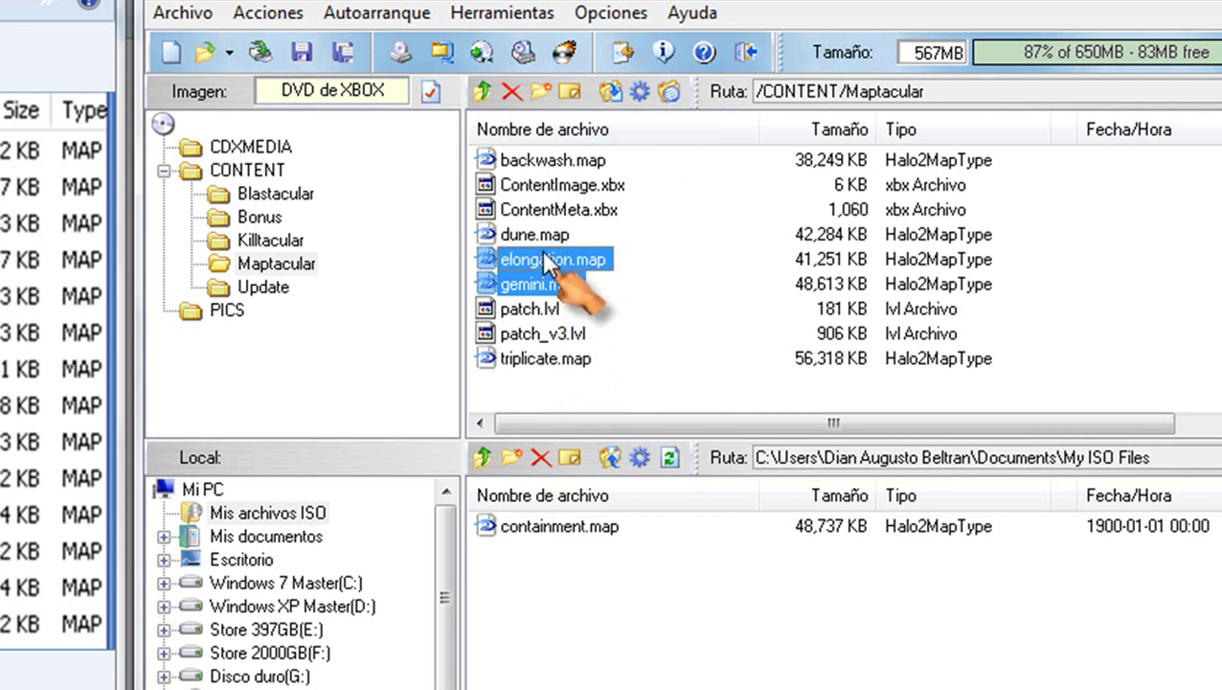
Step: Extract elongation.map and gemini.map from Maptacular to the desktop
{"action": "right_click", "coordinate": [539, 259]}
{"action": "left_click", "coordinate": [605, 302]}
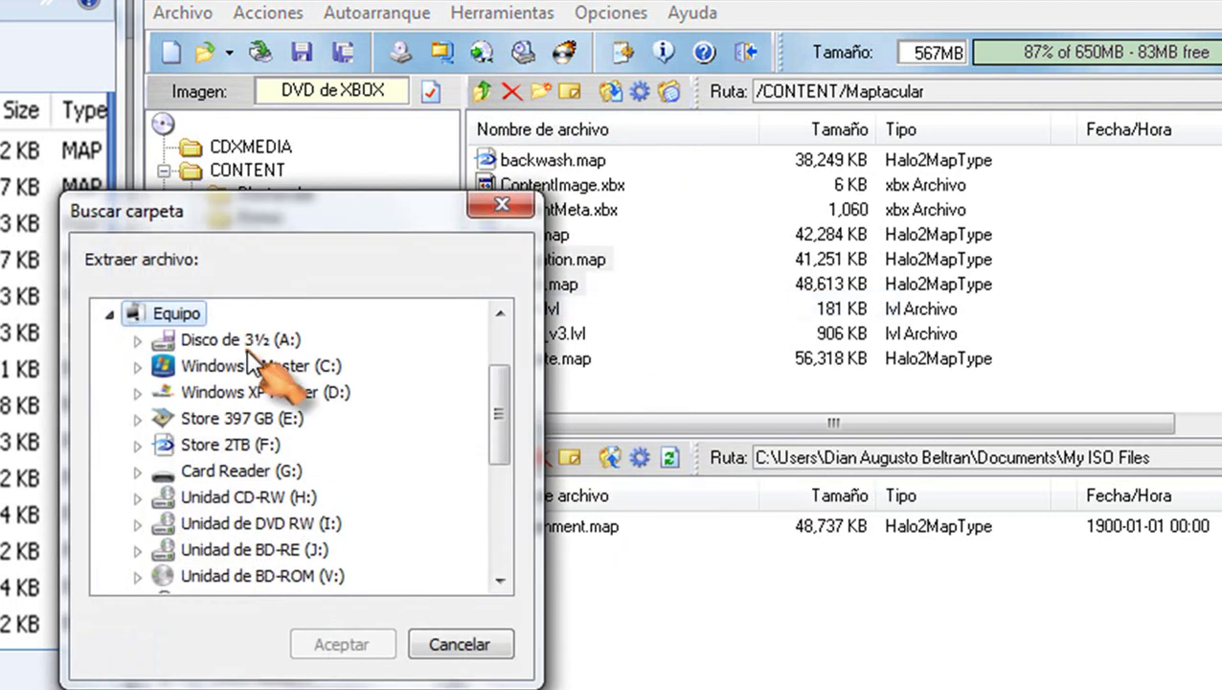
{"action": "left_click_drag", "start_coordinate": [496, 394], "coordinate": [496, 356]}
{"action": "left_click", "coordinate": [158, 316]}
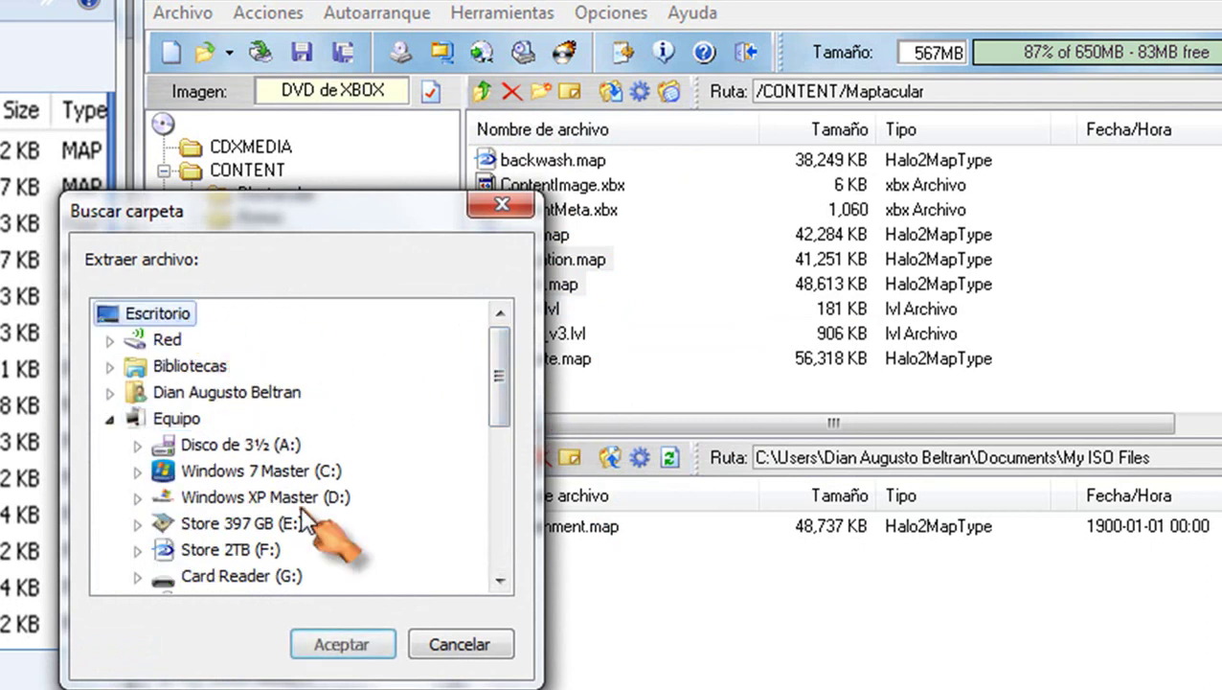
{"action": "left_click", "coordinate": [341, 643]}
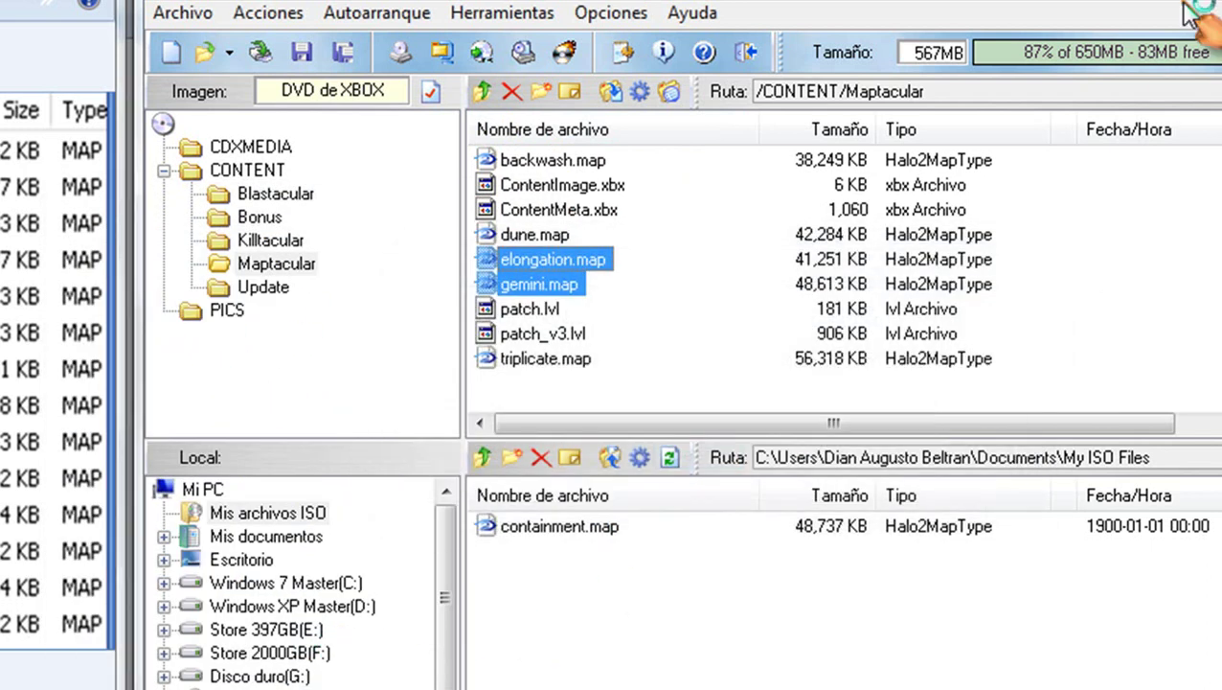
Step: Move the extracted map files from the desktop into the Original Maps folder
{"action": "left_click", "coordinate": [1187, 8]}
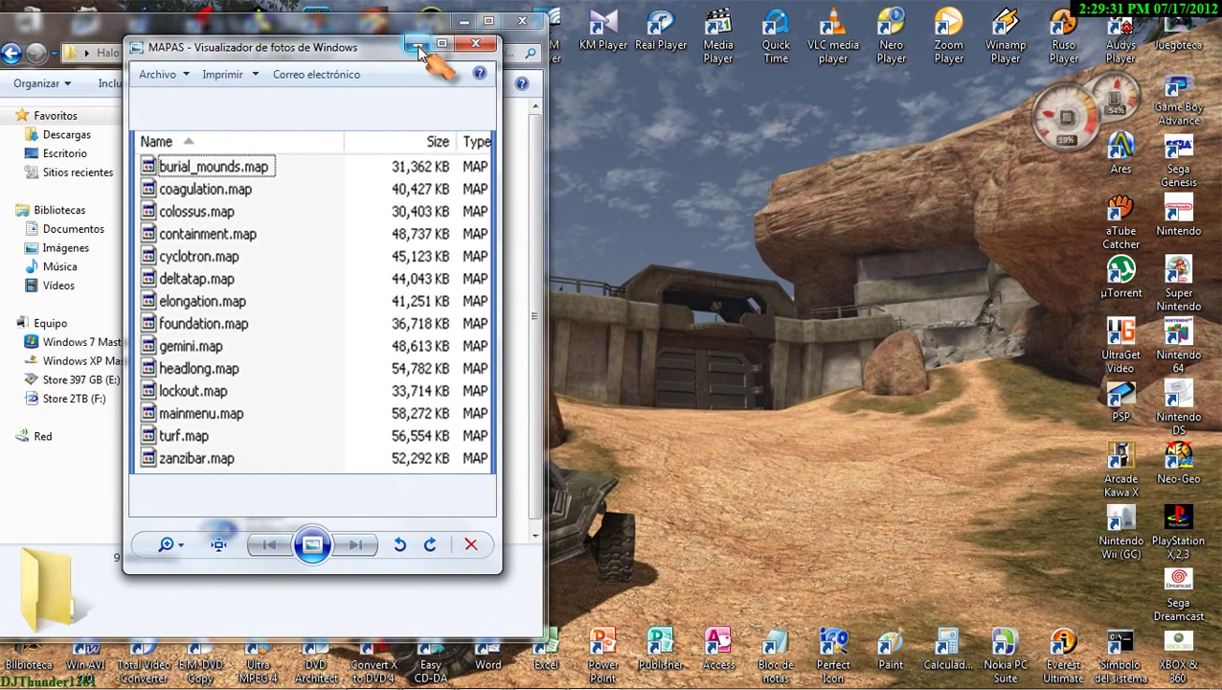
{"action": "left_click_drag", "start_coordinate": [370, 35], "coordinate": [735, 49]}
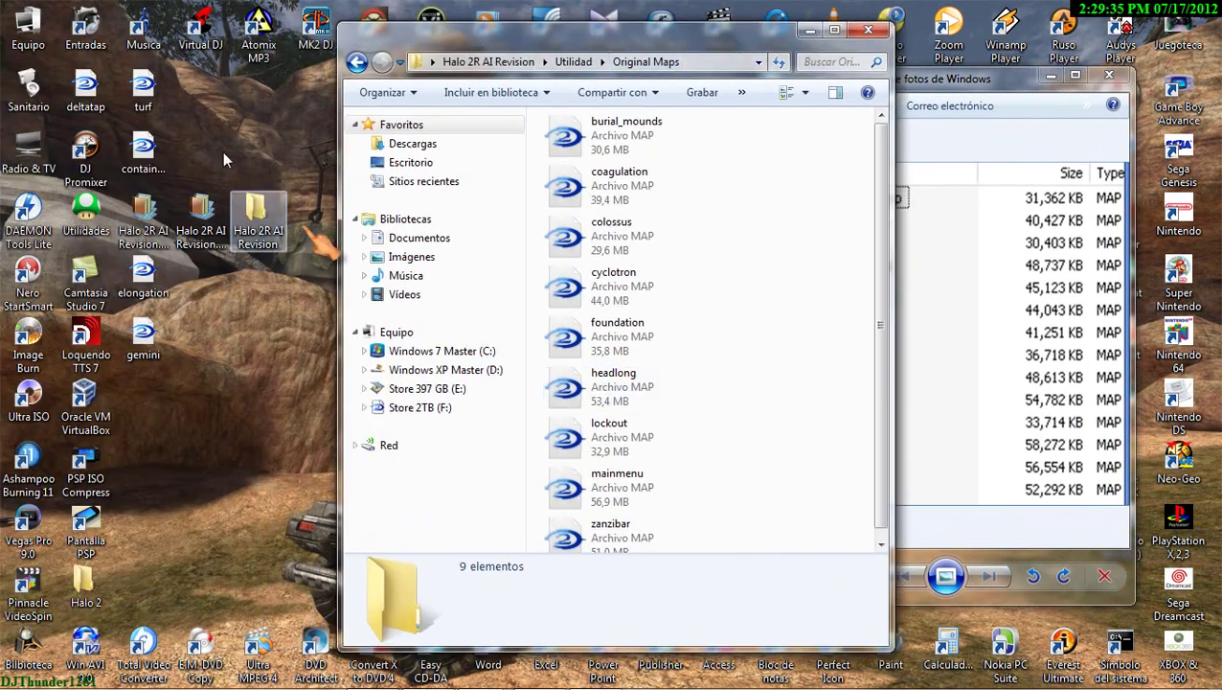
{"action": "left_click_drag", "start_coordinate": [184, 116], "coordinate": [73, 89]}
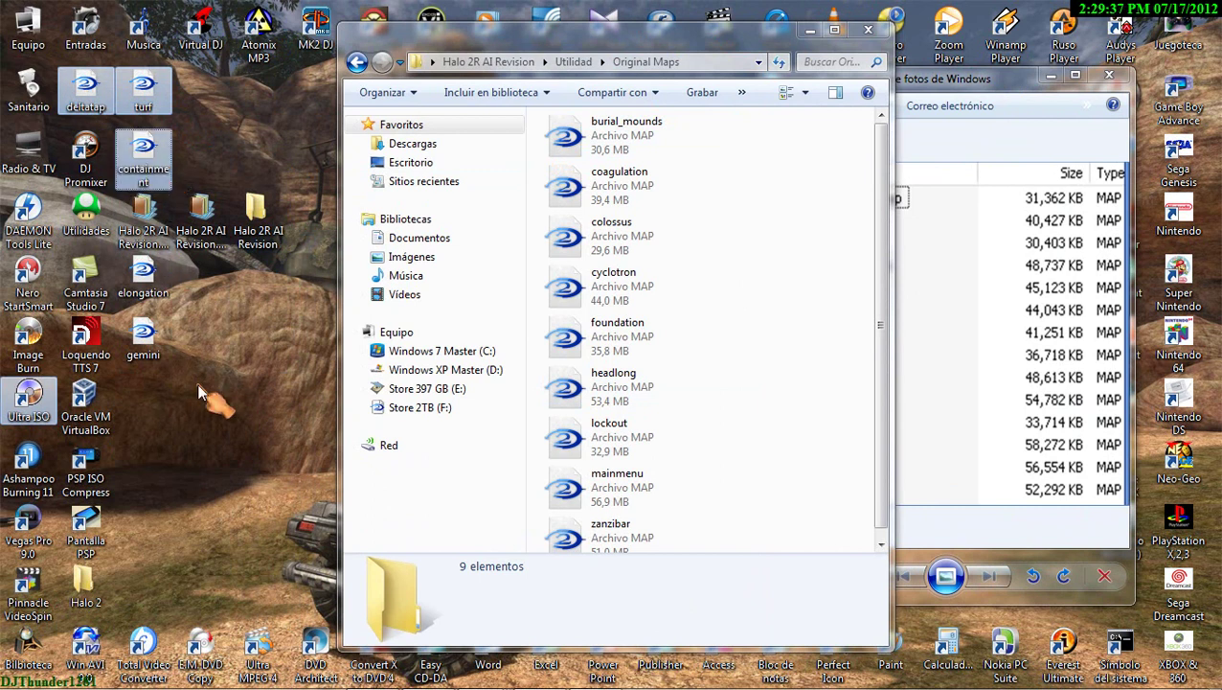
{"action": "left_click_drag", "start_coordinate": [141, 278], "coordinate": [789, 401]}
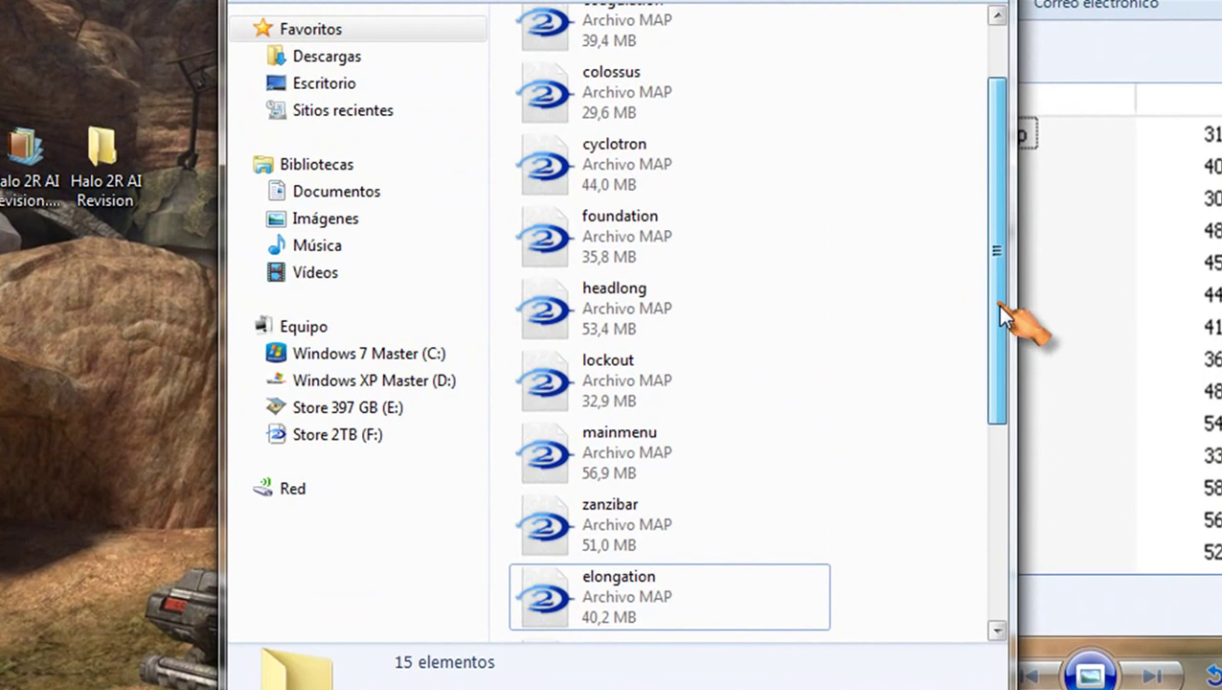
Step: Delete the stray Ultra ISO shortcut and return to the Utilidad folder
{"action": "left_click_drag", "start_coordinate": [879, 316], "coordinate": [882, 464]}
{"action": "left_click", "coordinate": [603, 386]}
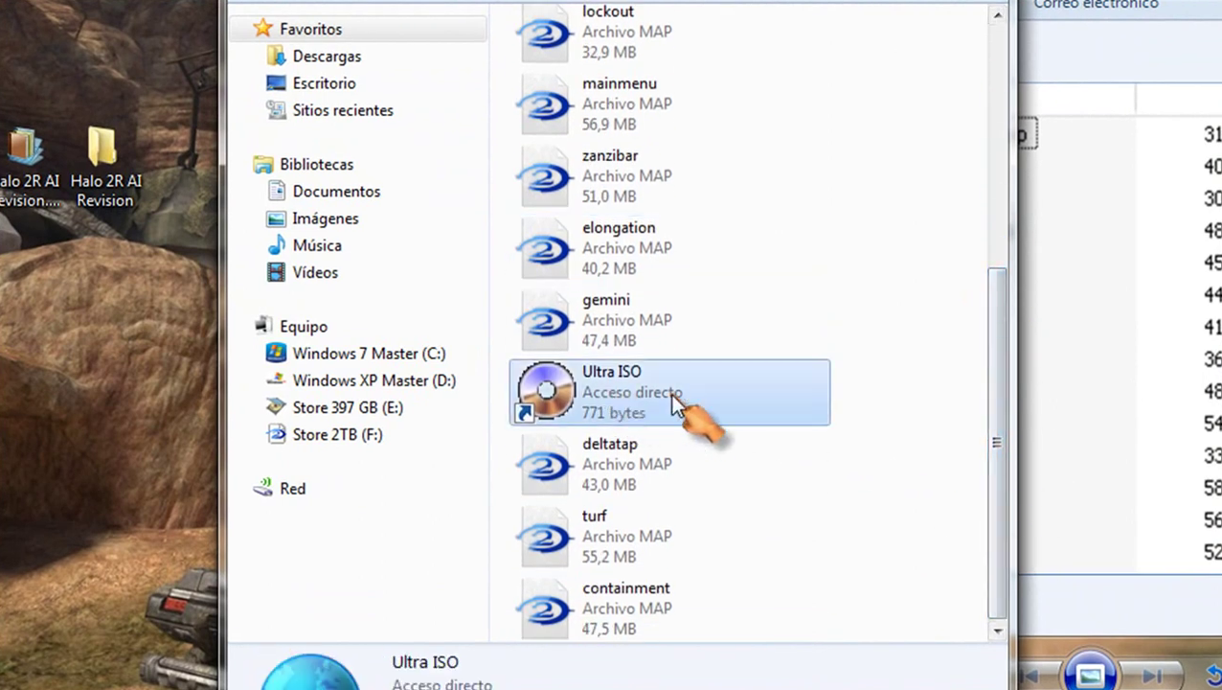
{"action": "key", "text": "Delete"}
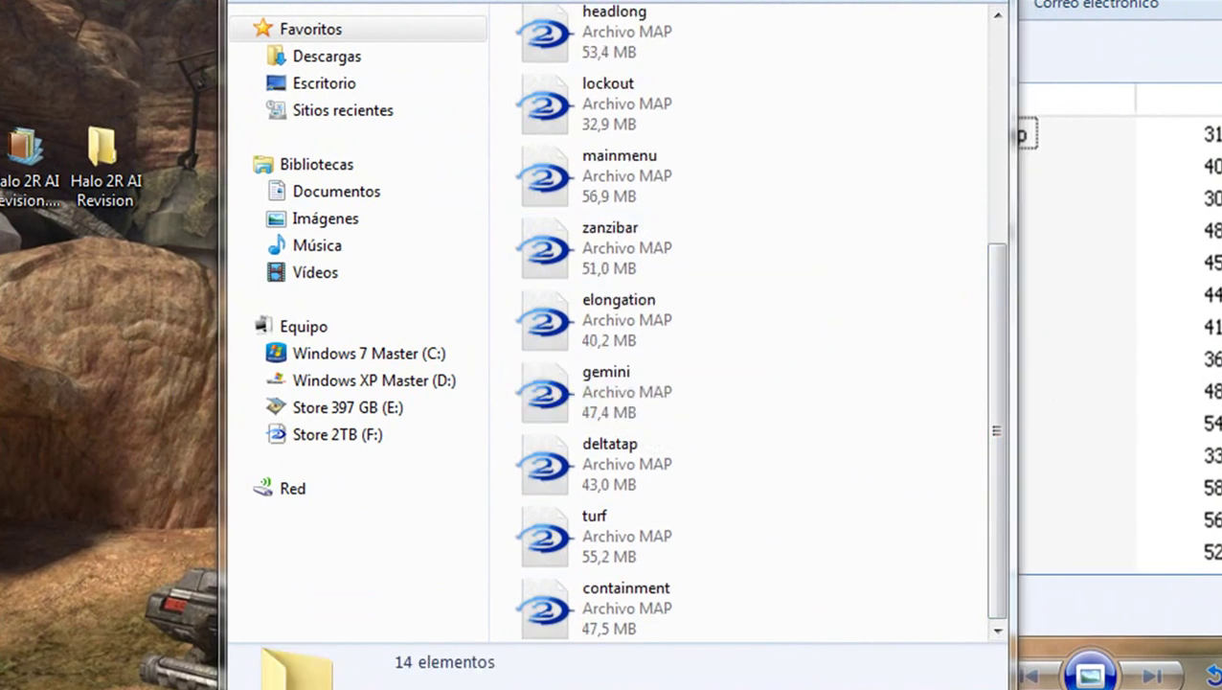
{"action": "left_click", "coordinate": [914, 407]}
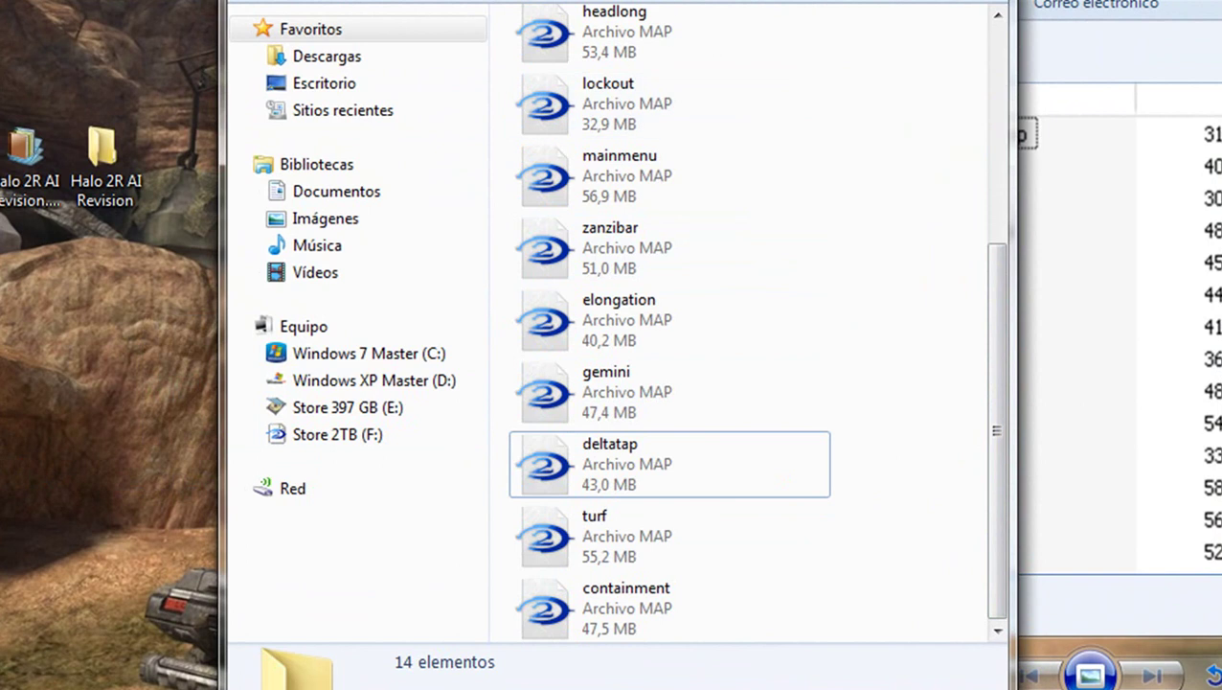
{"action": "key", "text": "BackSpace"}
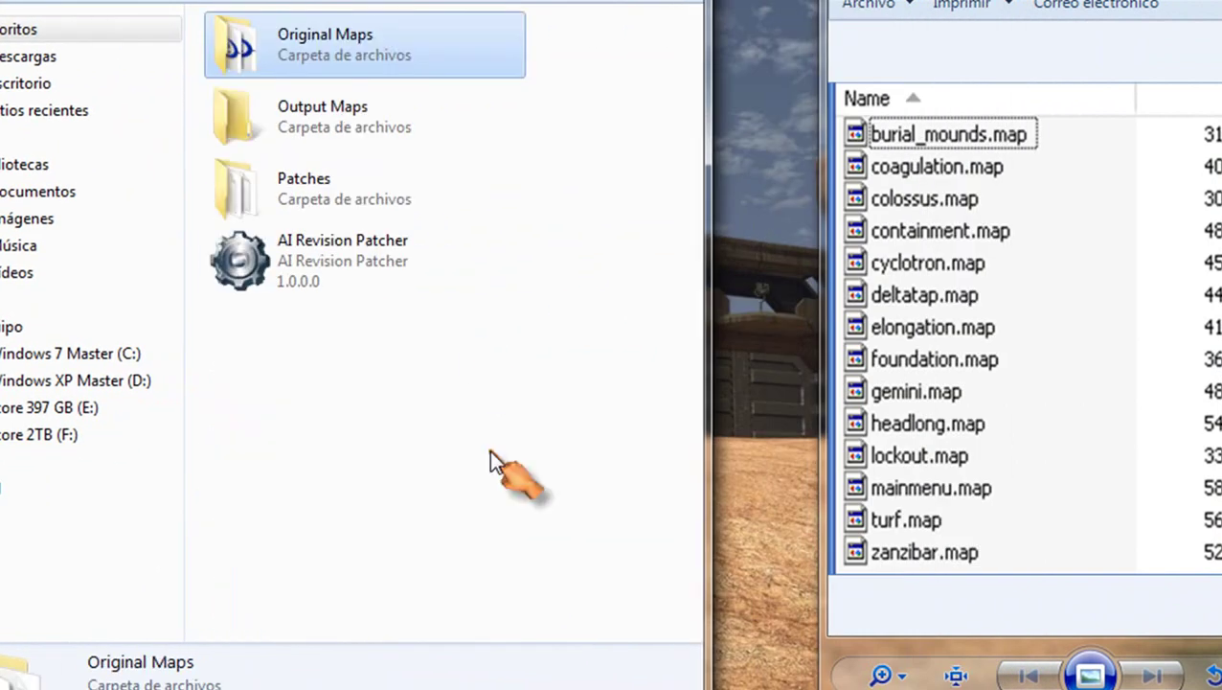
Step: Run AI Revision Patcher as administrator and close the MAPAS image viewer
{"action": "left_click", "coordinate": [275, 262]}
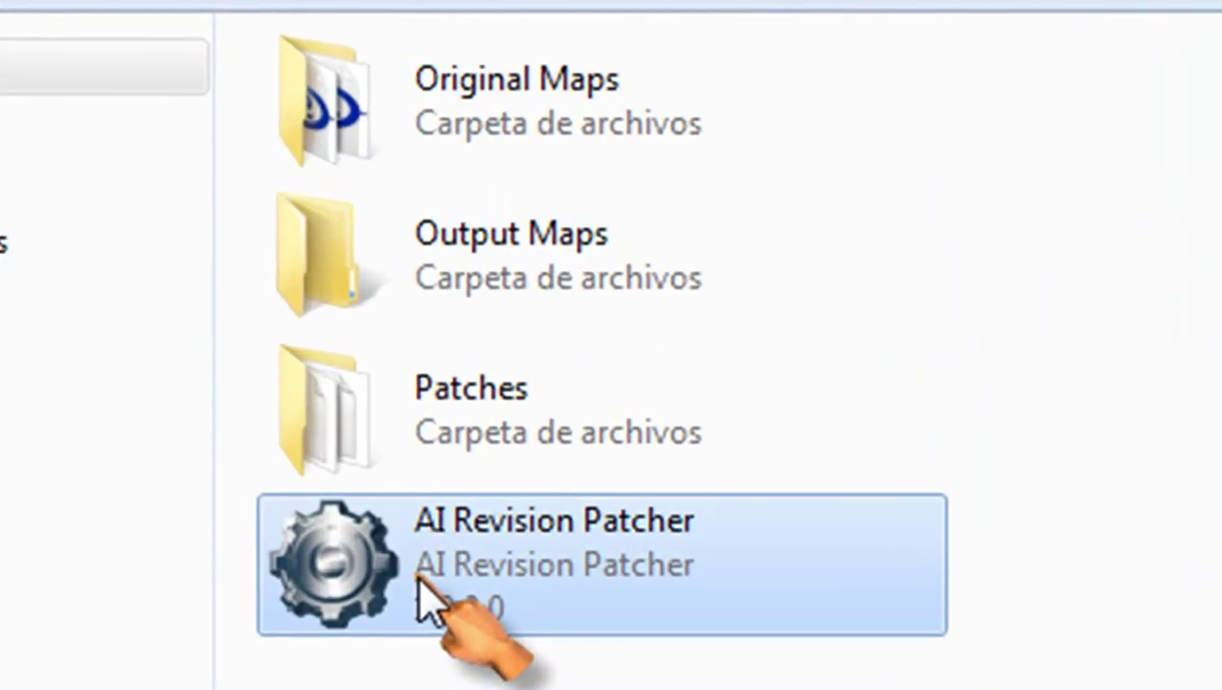
{"action": "right_click", "coordinate": [475, 543]}
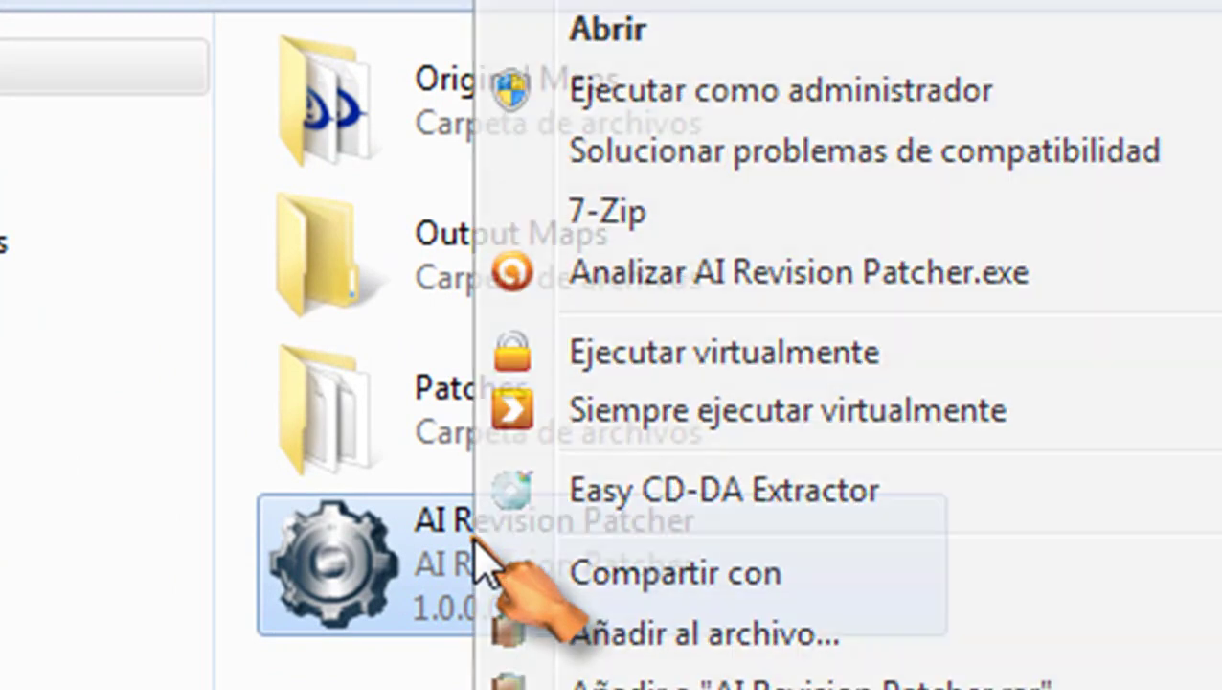
{"action": "left_click", "coordinate": [711, 94]}
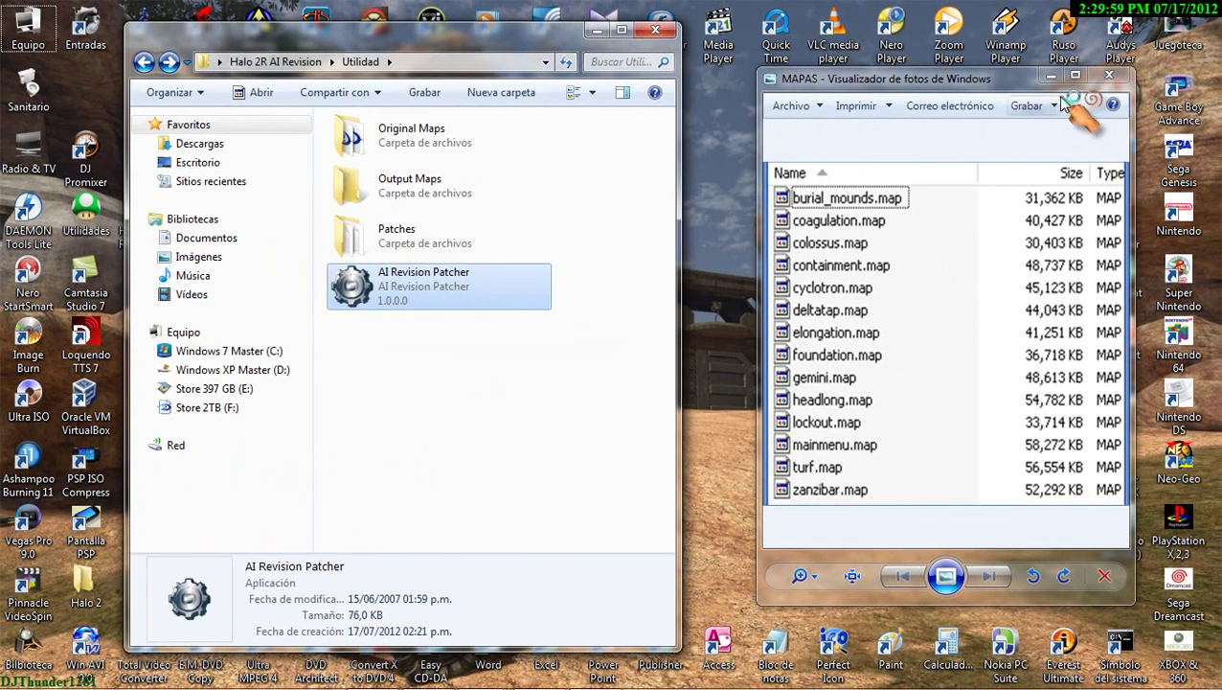
{"action": "left_click", "coordinate": [1123, 78]}
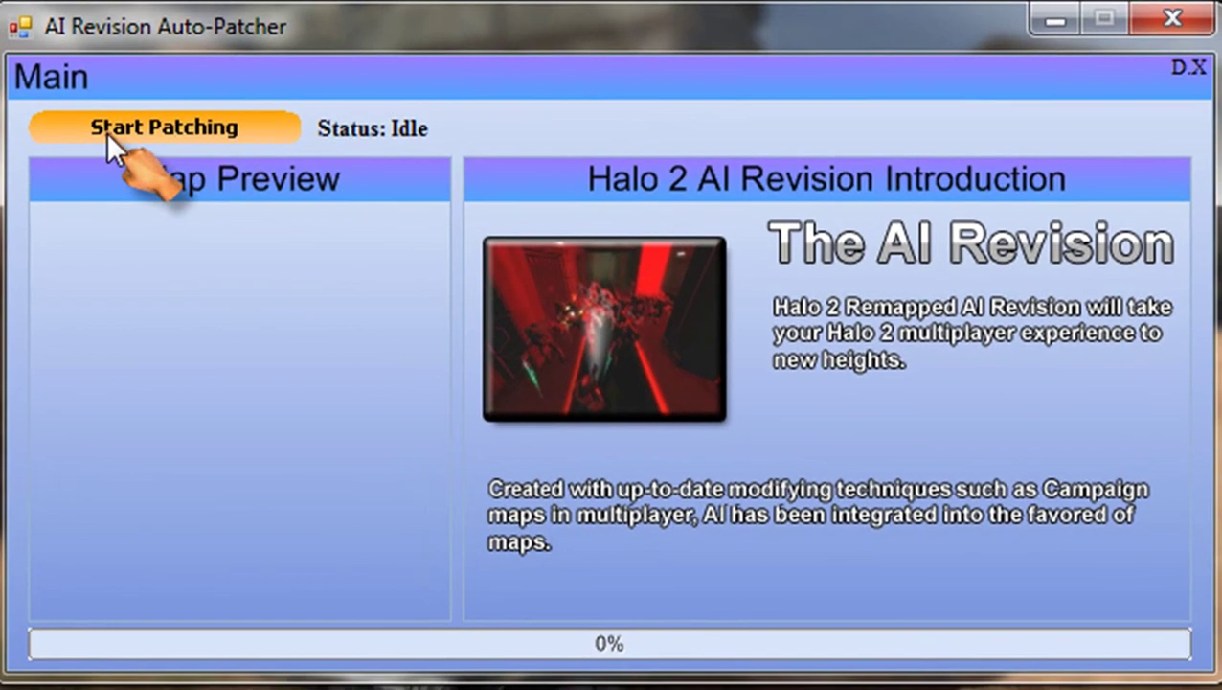
Step: Start patching and set the source XBE path to Halo 2\default.xbe
{"action": "left_click", "coordinate": [107, 123]}
{"action": "left_click_drag", "start_coordinate": [395, 55], "coordinate": [716, 314]}
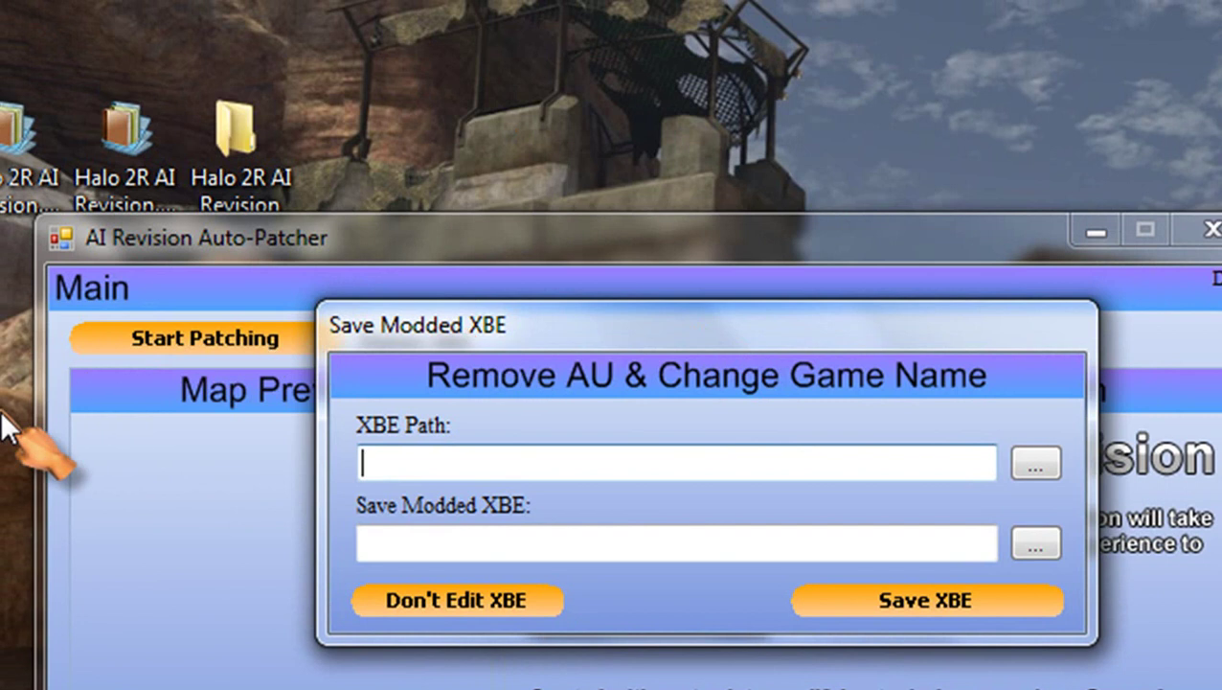
{"action": "left_click", "coordinate": [1025, 460]}
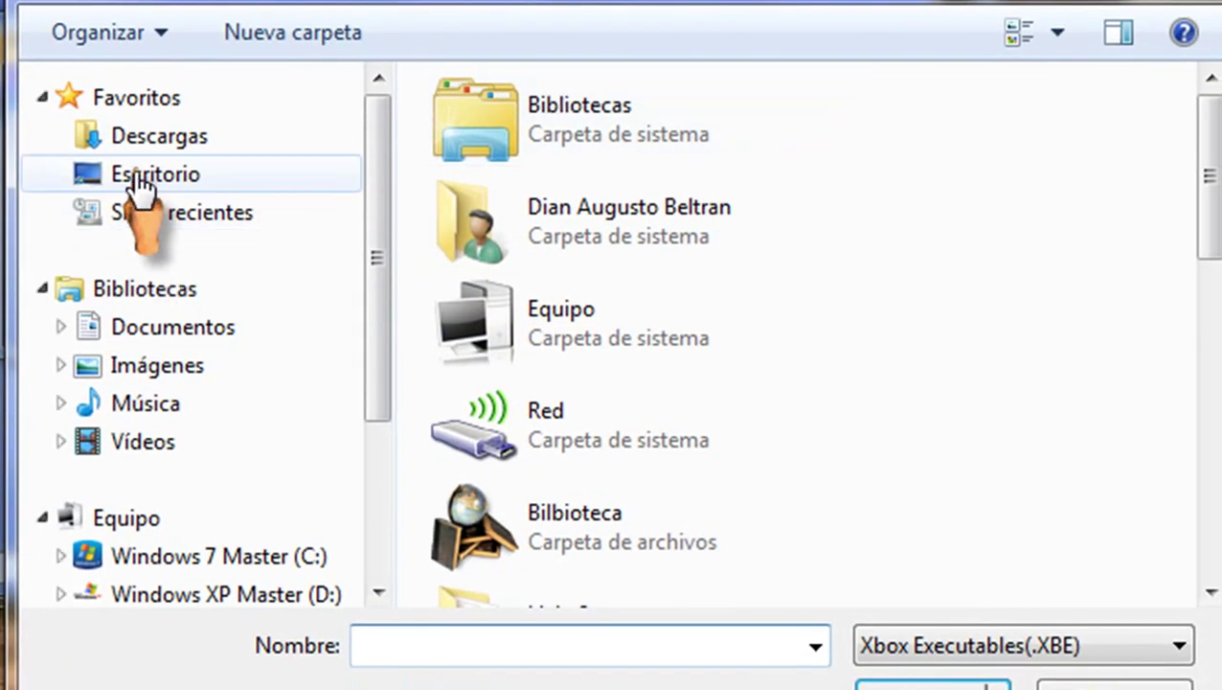
{"action": "left_click", "coordinate": [139, 178]}
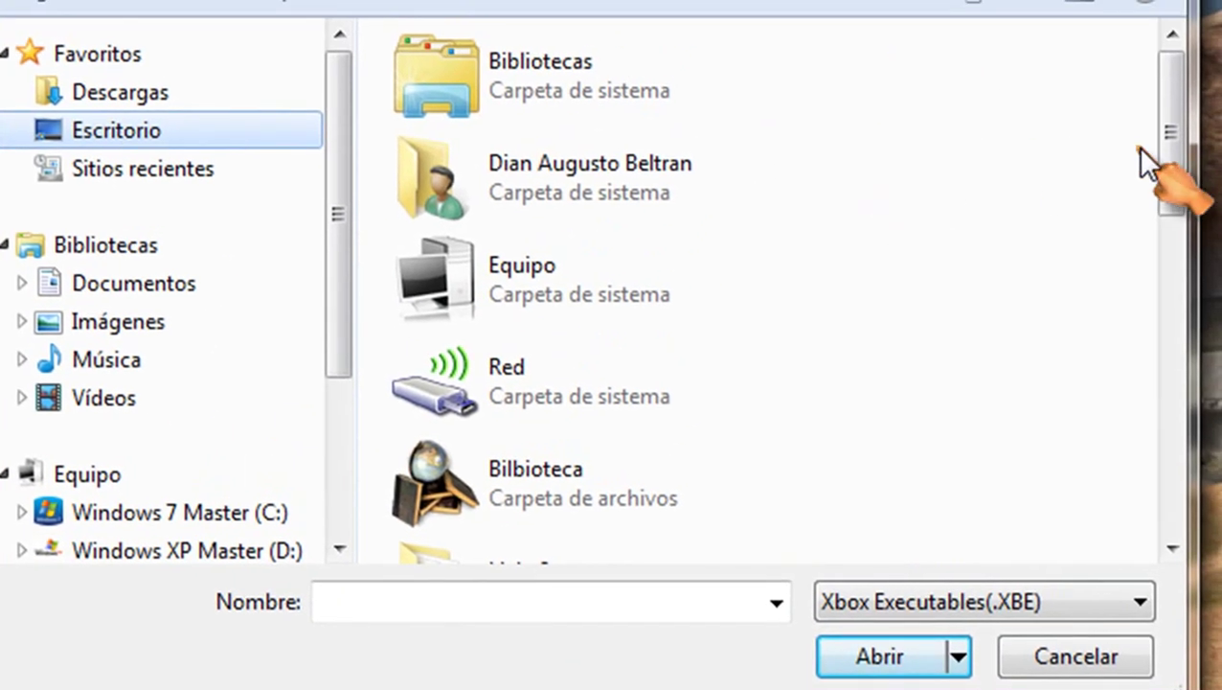
{"action": "left_click_drag", "start_coordinate": [1155, 131], "coordinate": [1170, 250]}
{"action": "double_click", "coordinate": [527, 182]}
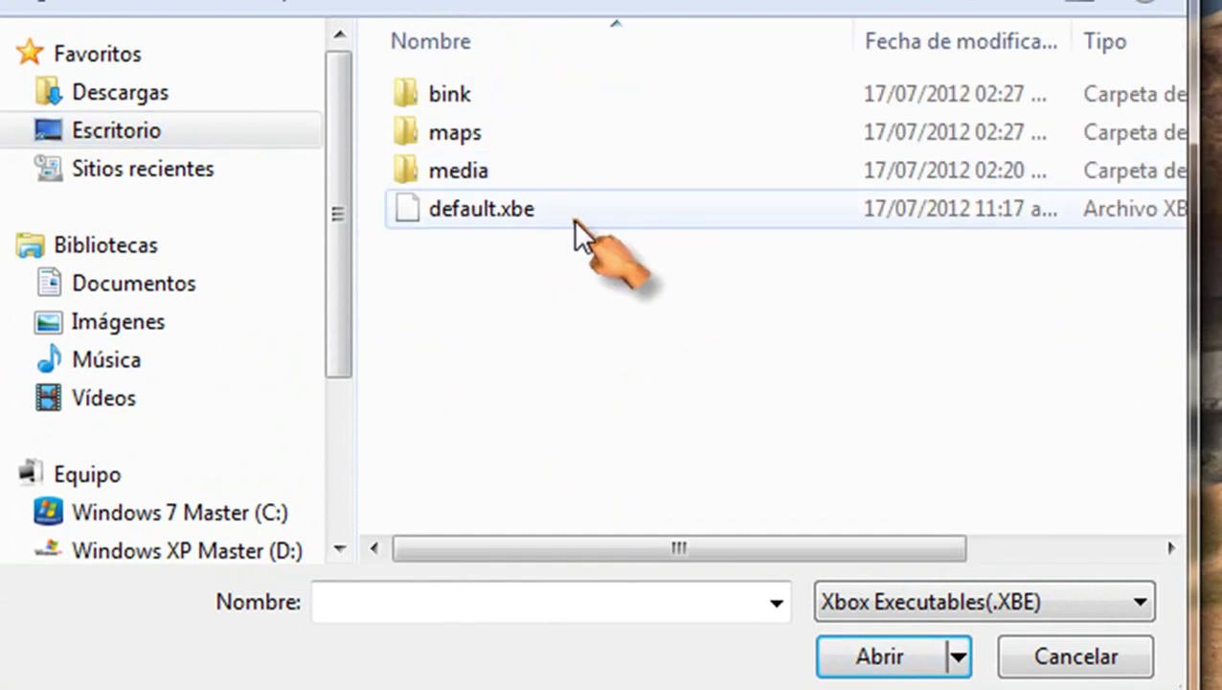
{"action": "double_click", "coordinate": [484, 209]}
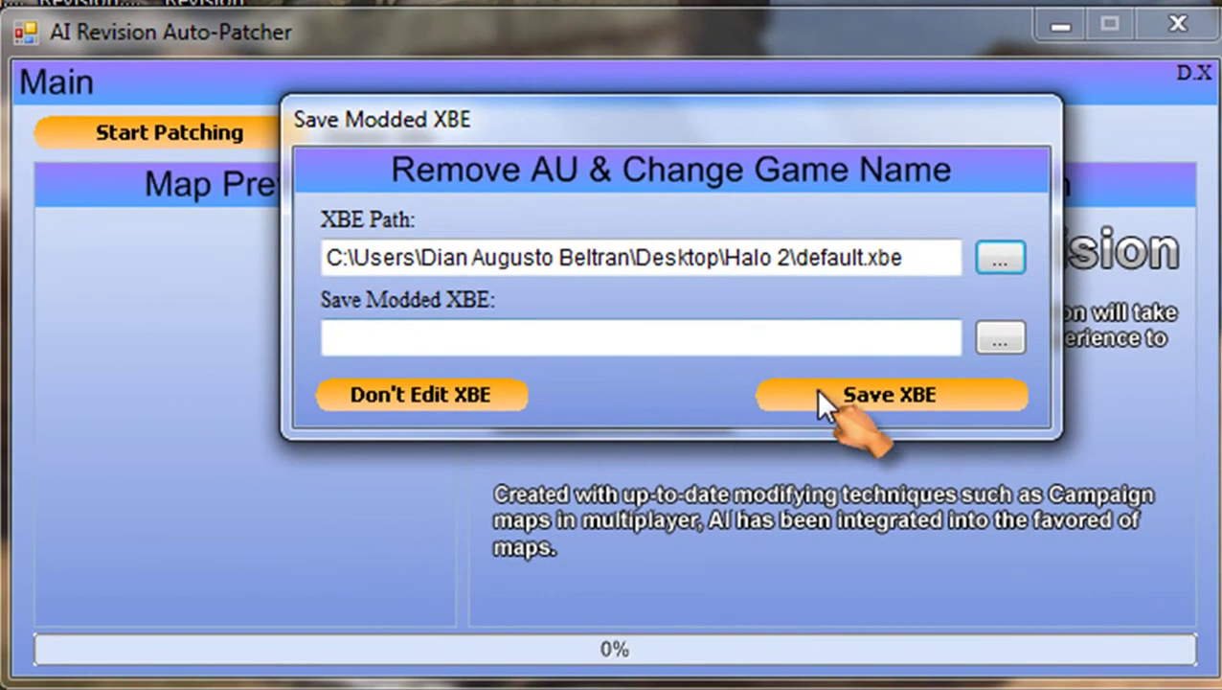
Step: Save the modded XBE to the desktop as default.xbe
{"action": "left_click", "coordinate": [994, 341]}
{"action": "left_click", "coordinate": [77, 167]}
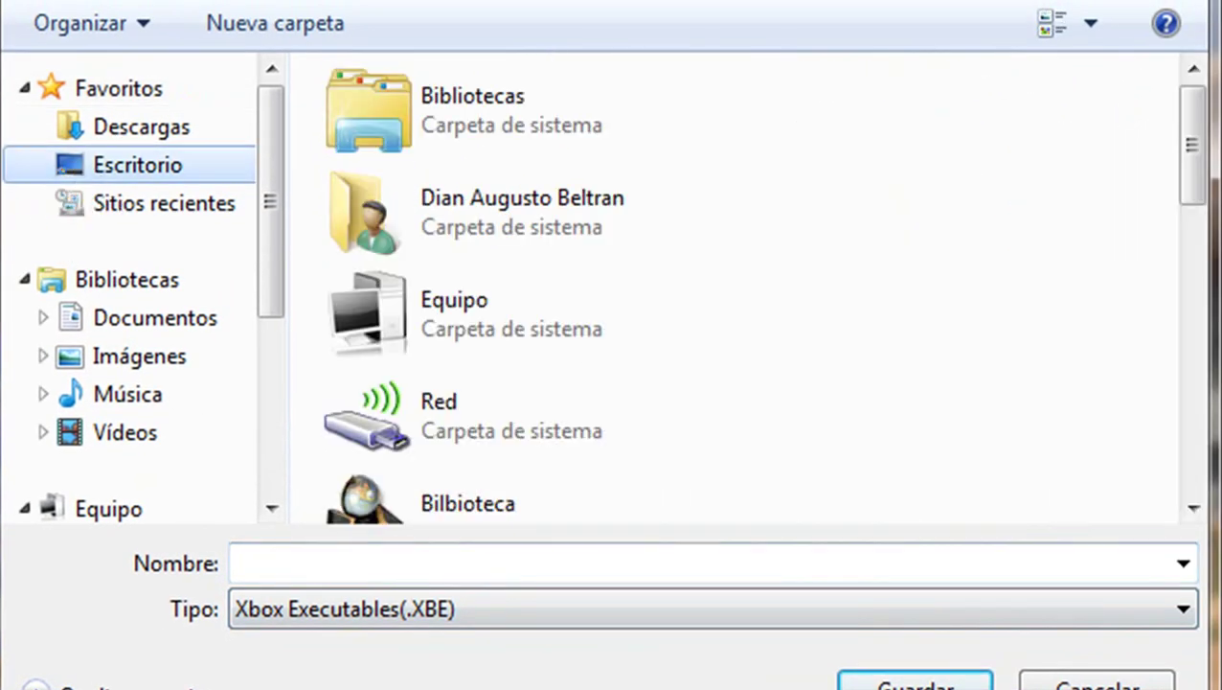
{"action": "left_click", "coordinate": [576, 565]}
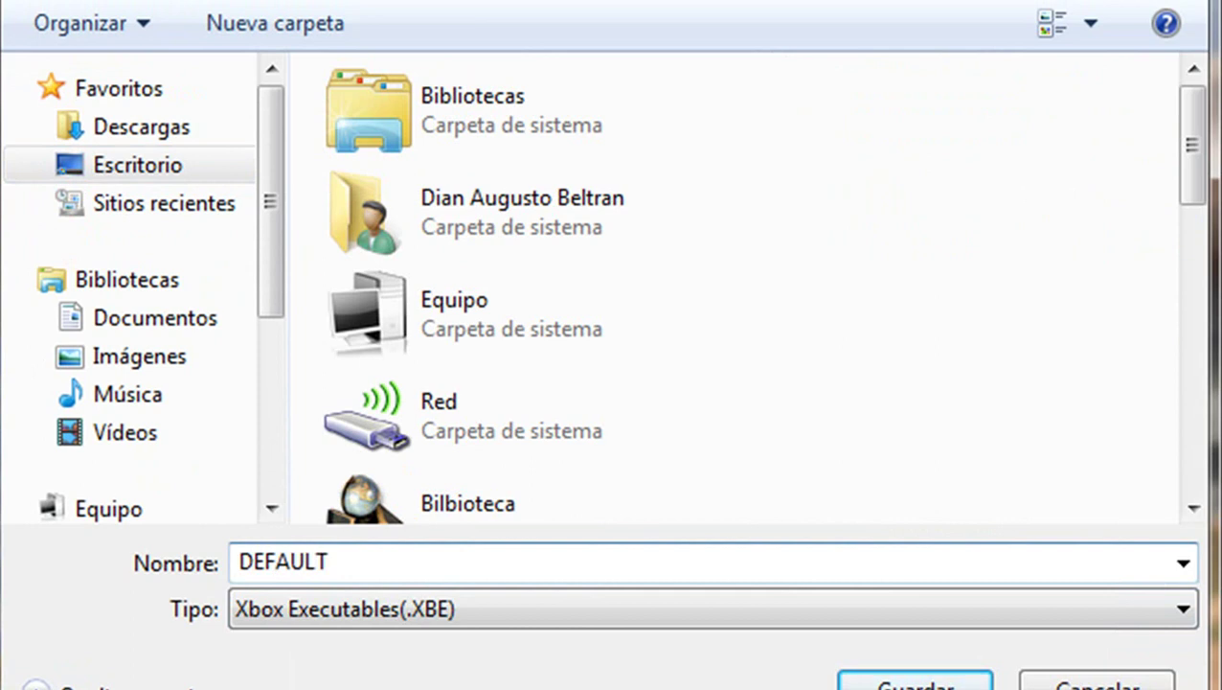
{"action": "type", "text": "DE"}
{"action": "key", "text": "BackSpace"}
{"action": "key", "text": "BackSpace"}
{"action": "type", "text": "default"}
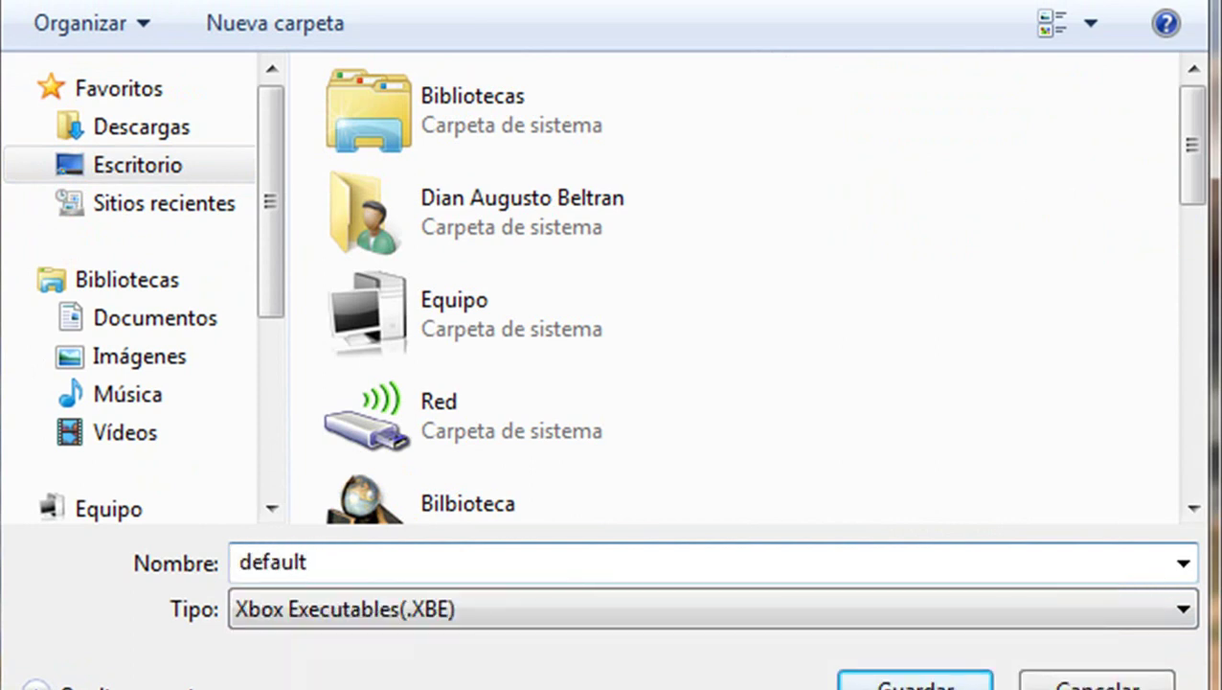
{"action": "key", "text": "Return"}
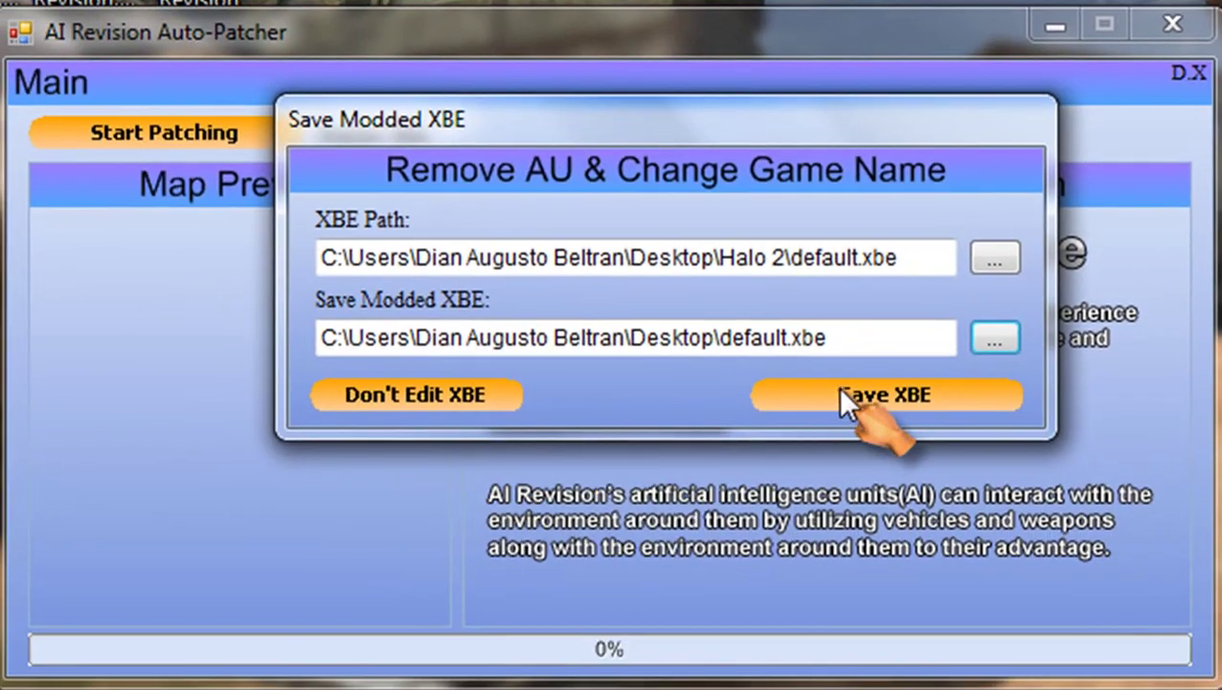
{"action": "left_click", "coordinate": [841, 390]}
Step: Acknowledge the Modded XBE Saved notice and choose Move and Replace for the conflicting file
{"action": "left_click", "coordinate": [1099, 342]}
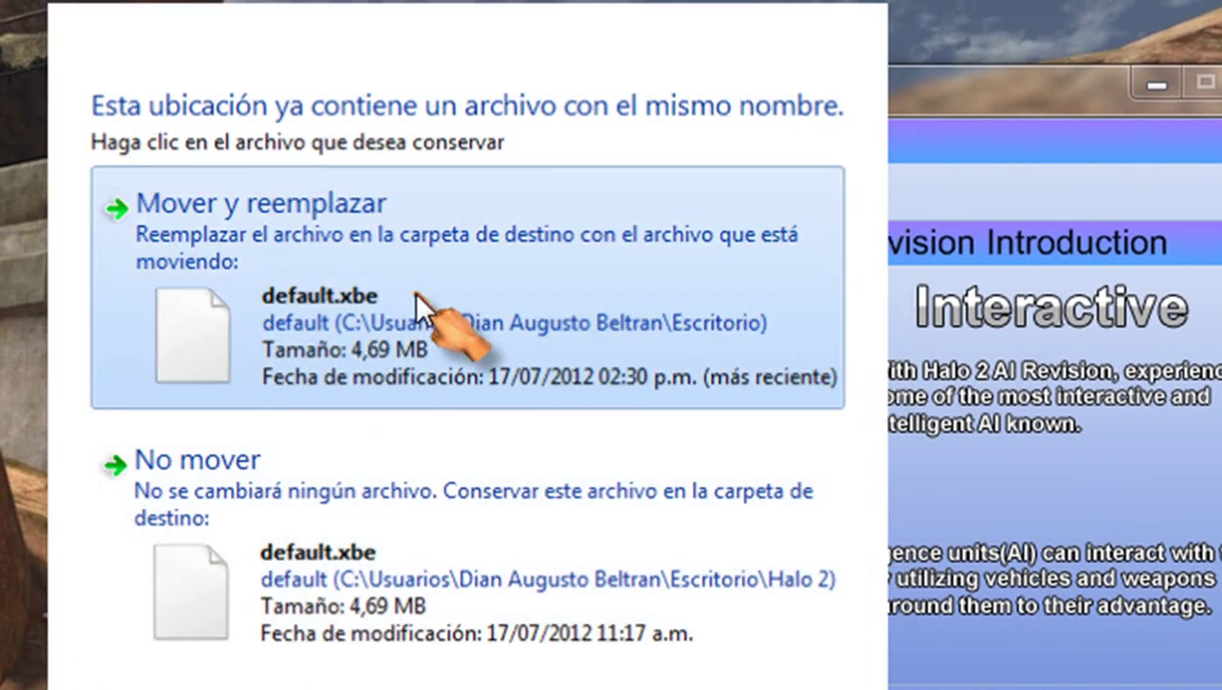
{"action": "left_click", "coordinate": [414, 291]}
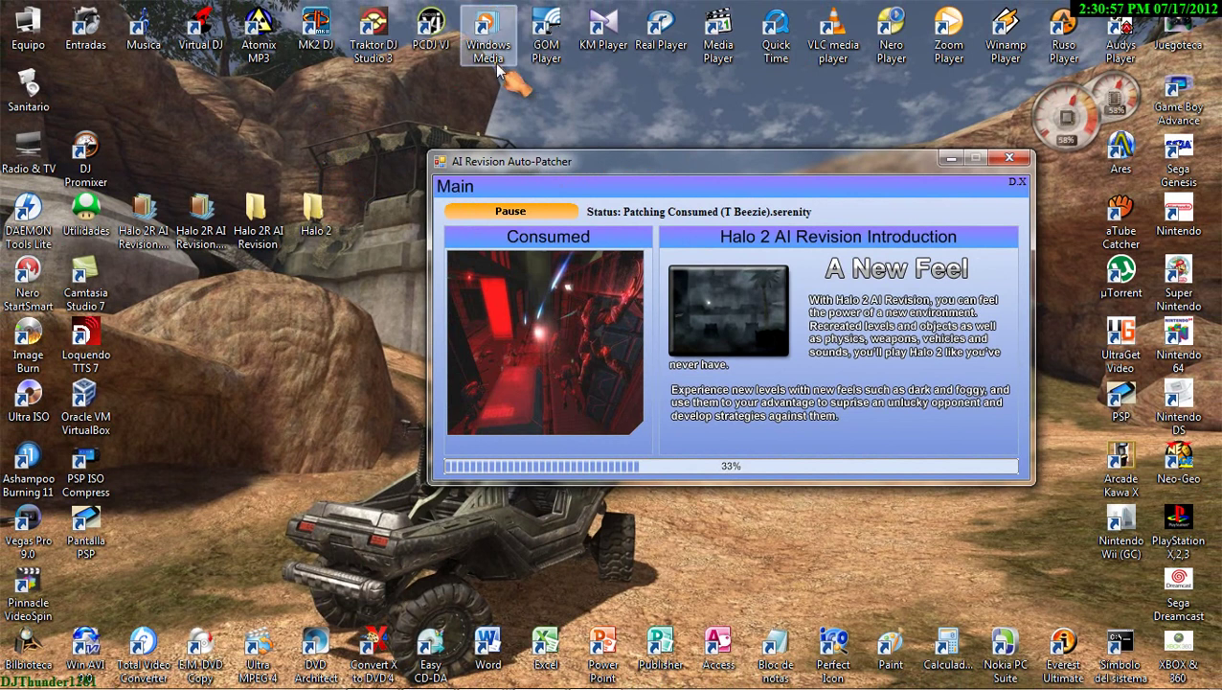
{"action": "double_click", "coordinate": [257, 217]}
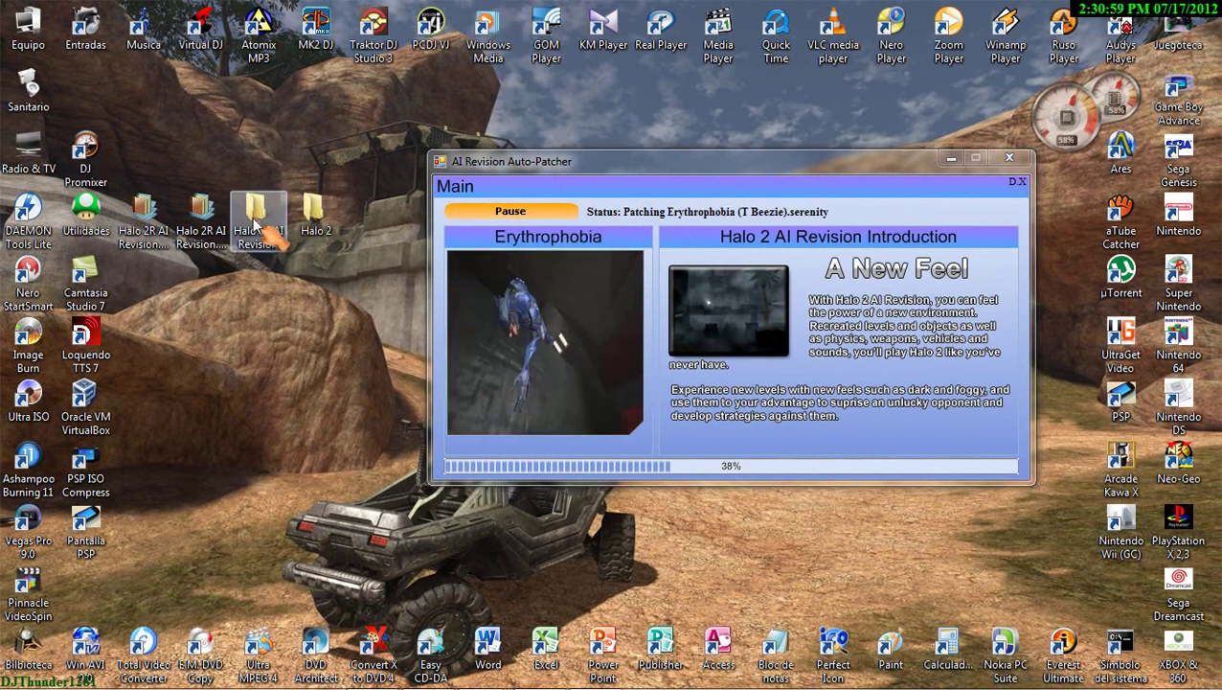
{"action": "left_click_drag", "start_coordinate": [443, 75], "coordinate": [310, 54]}
{"action": "double_click", "coordinate": [278, 182]}
{"action": "left_click", "coordinate": [328, 197]}
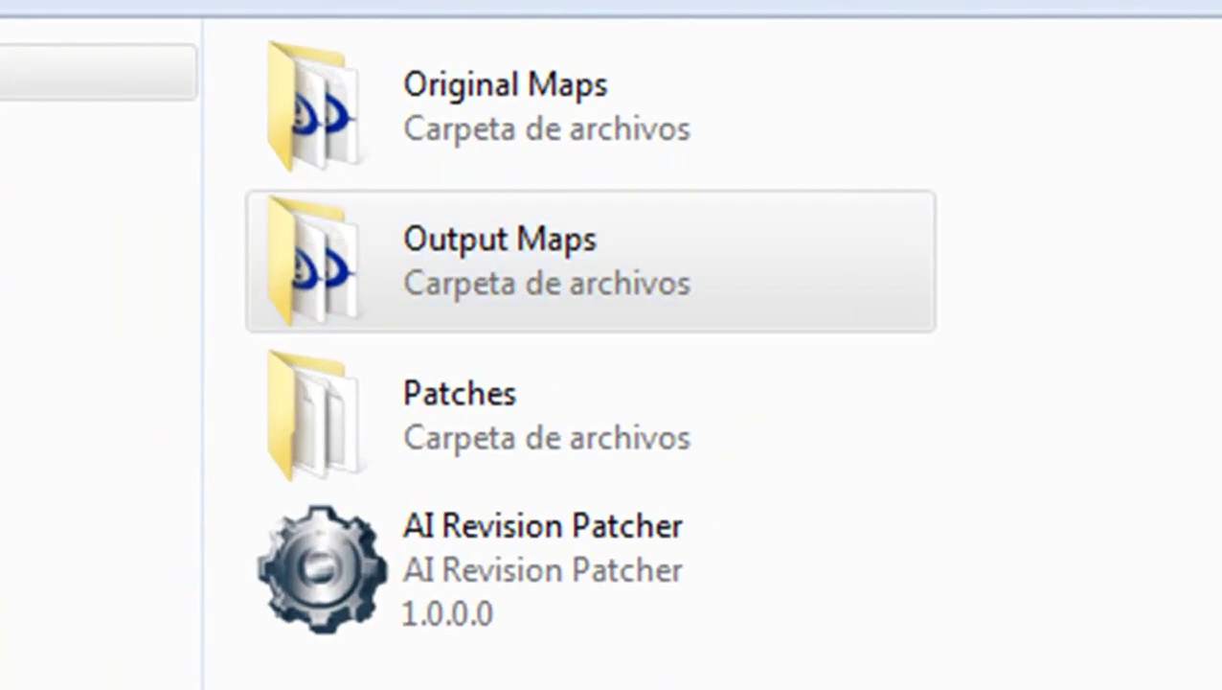
{"action": "double_click", "coordinate": [763, 151]}
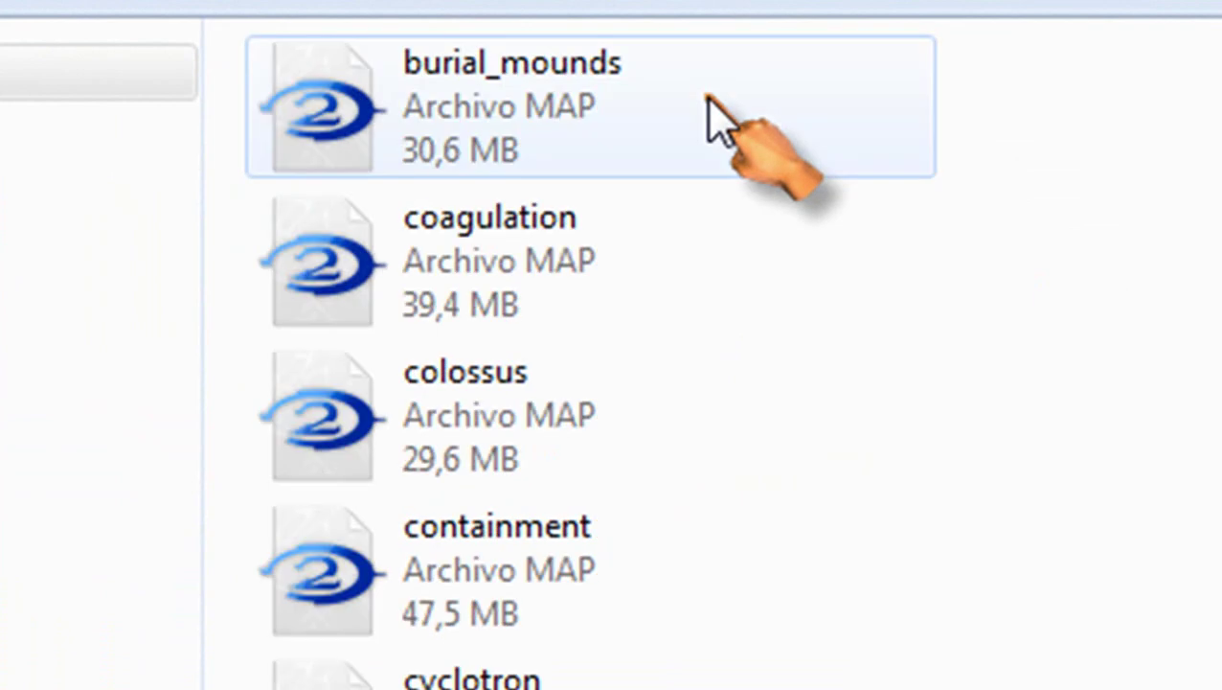
{"action": "scroll", "coordinate": [1034, 139], "scroll_direction": "down", "scroll_amount": 5}
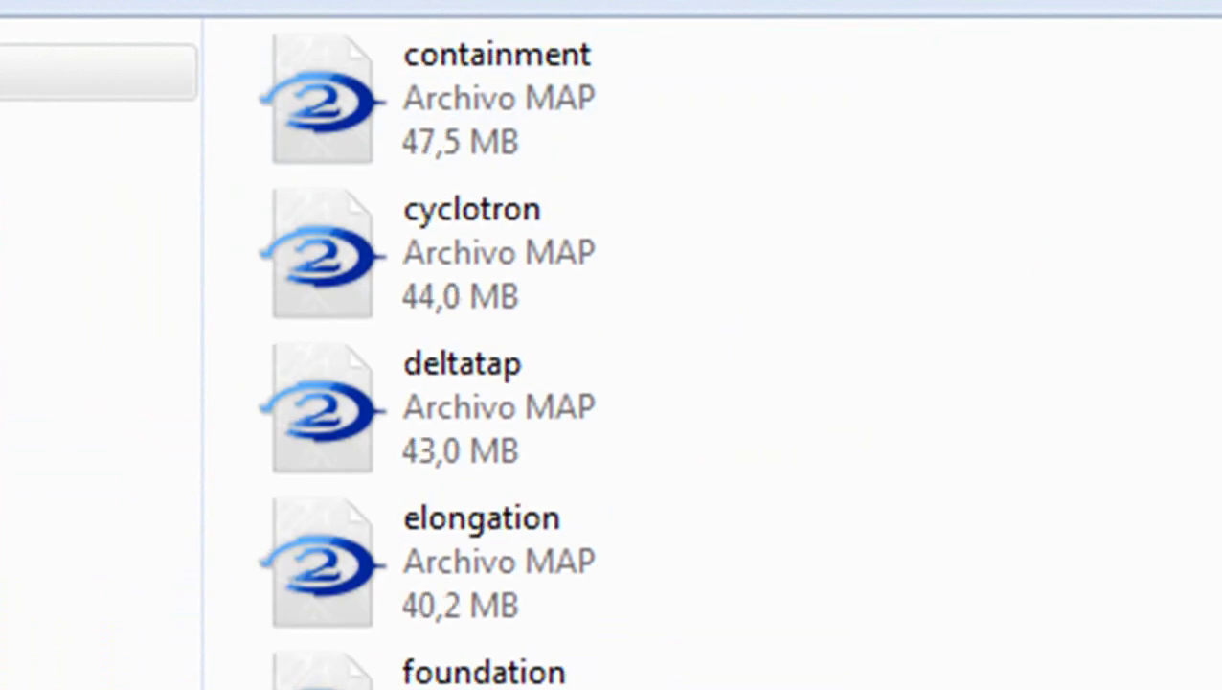
{"action": "scroll", "coordinate": [1034, 139], "scroll_direction": "up", "scroll_amount": 5}
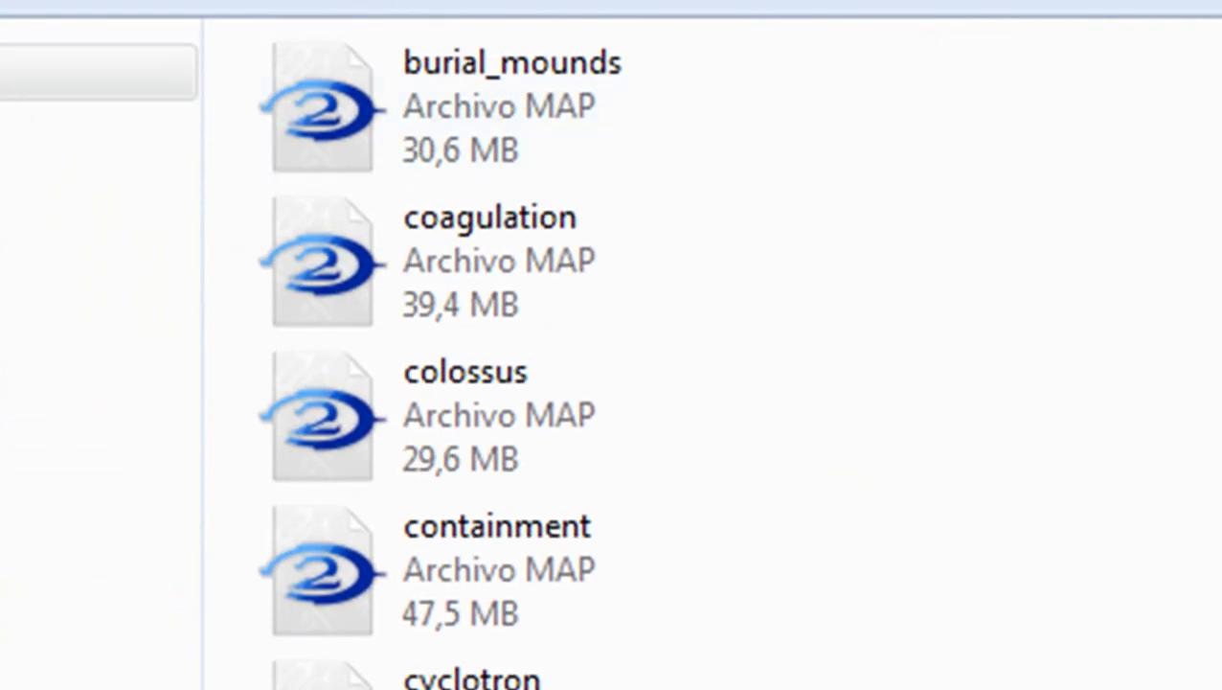
{"action": "key", "text": "BackSpace"}
{"action": "double_click", "coordinate": [578, 254]}
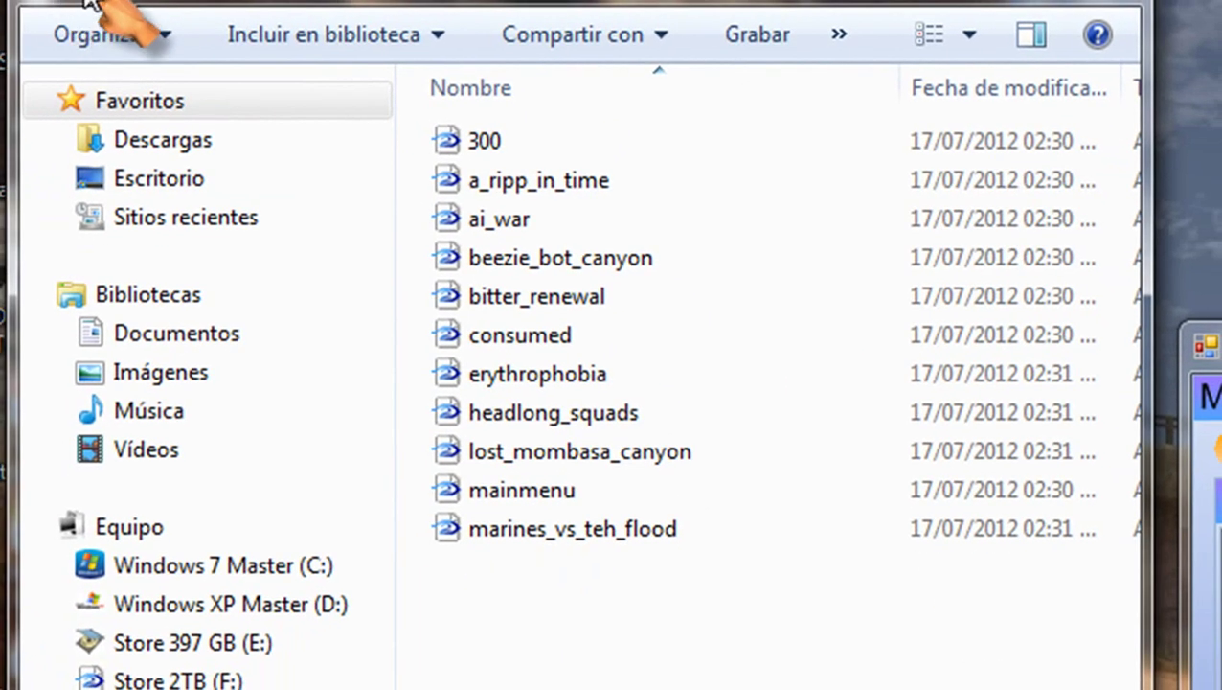
{"action": "key", "text": "BackSpace"}
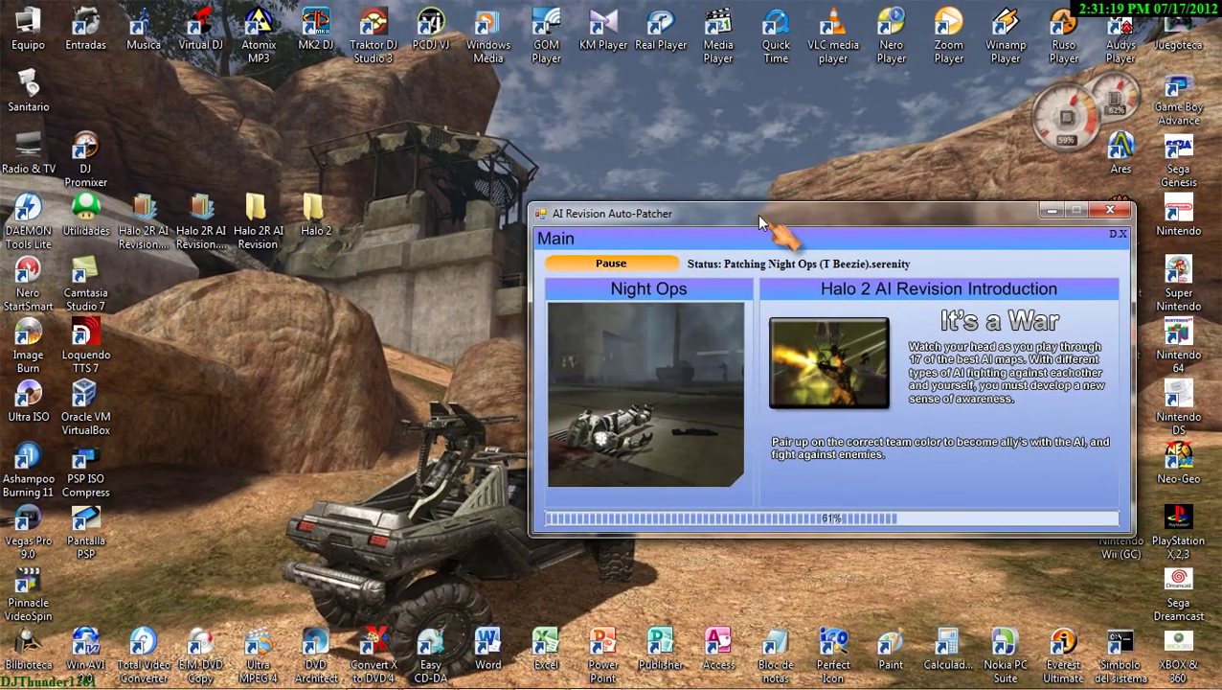
{"action": "left_click_drag", "start_coordinate": [772, 215], "coordinate": [745, 161]}
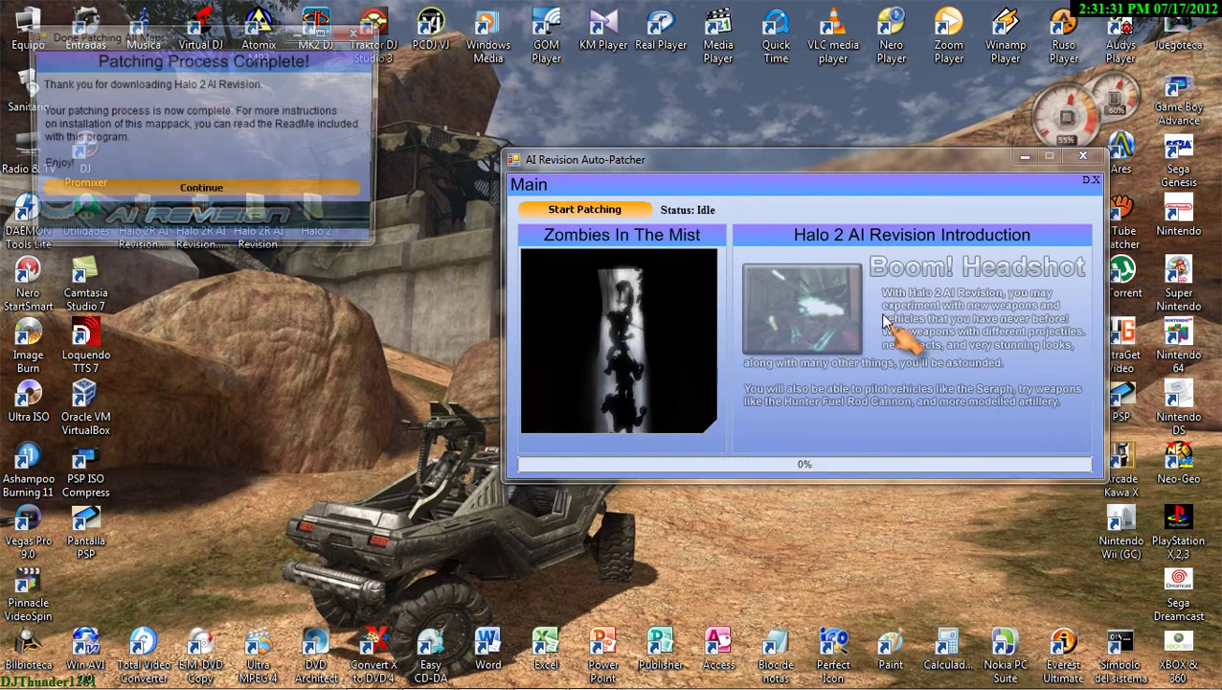
Step: Dismiss the Done Patching All Maps! notice with Continue
{"action": "left_click_drag", "start_coordinate": [183, 35], "coordinate": [401, 265]}
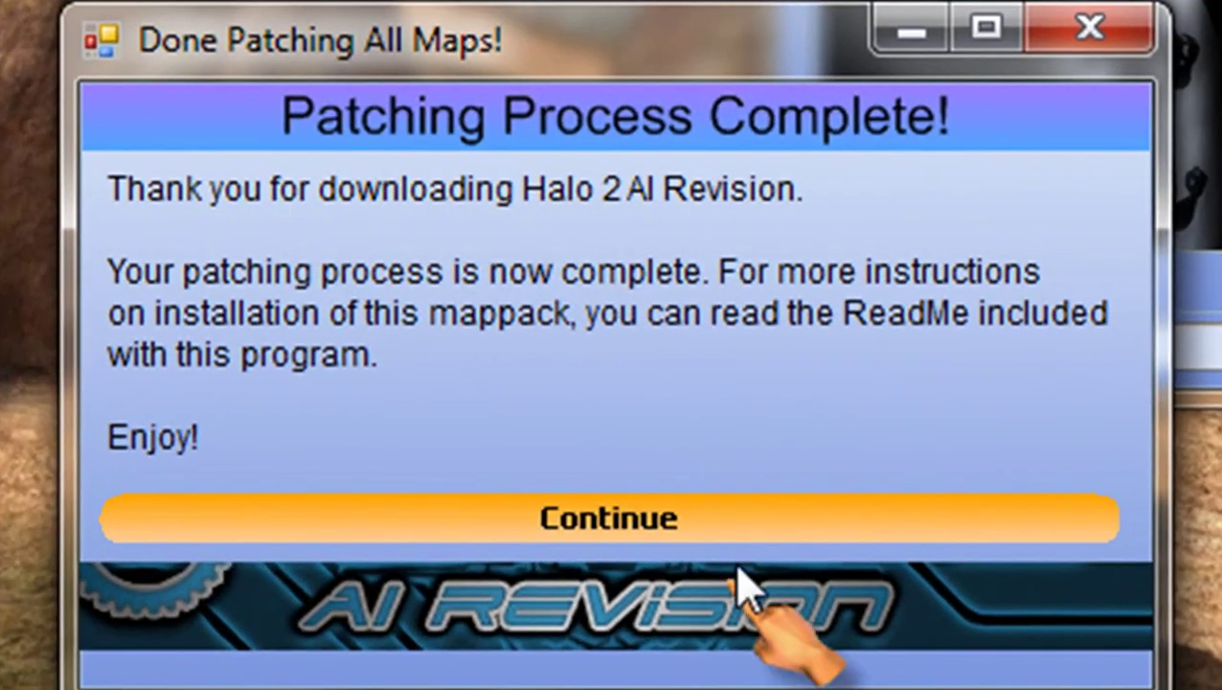
{"action": "left_click", "coordinate": [630, 531]}
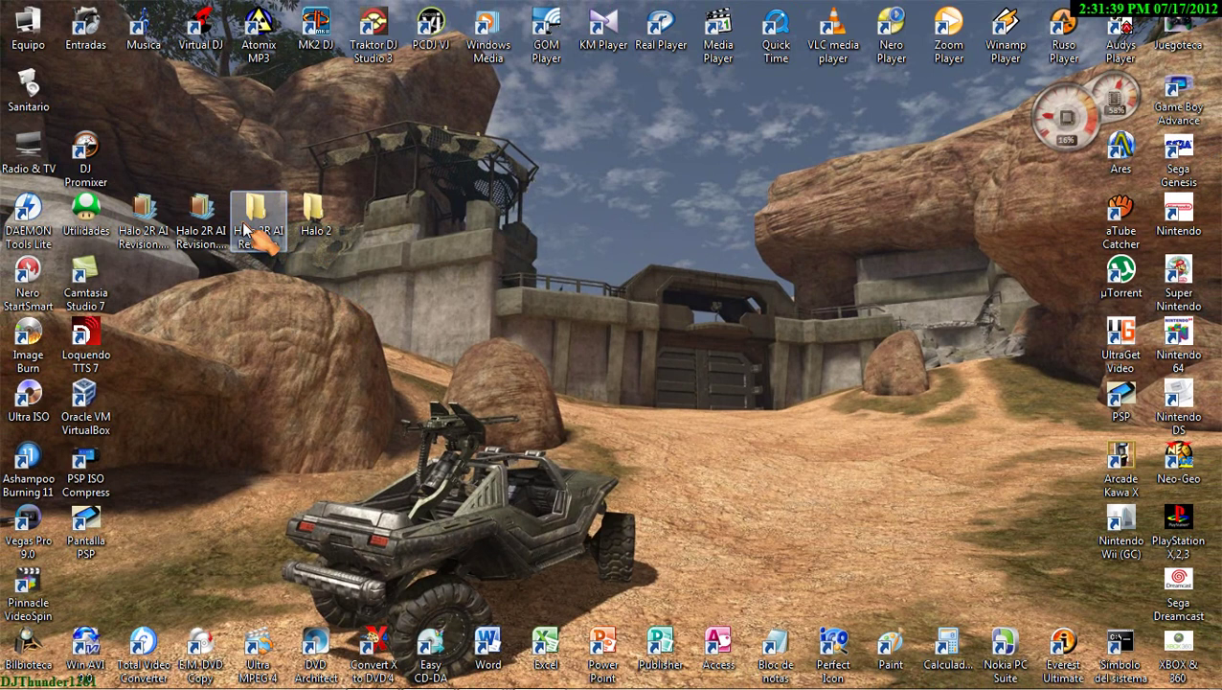
Step: Cut all 18 patched maps from Halo 2R AI Revision\Utilidad\Output Maps
{"action": "double_click", "coordinate": [250, 223]}
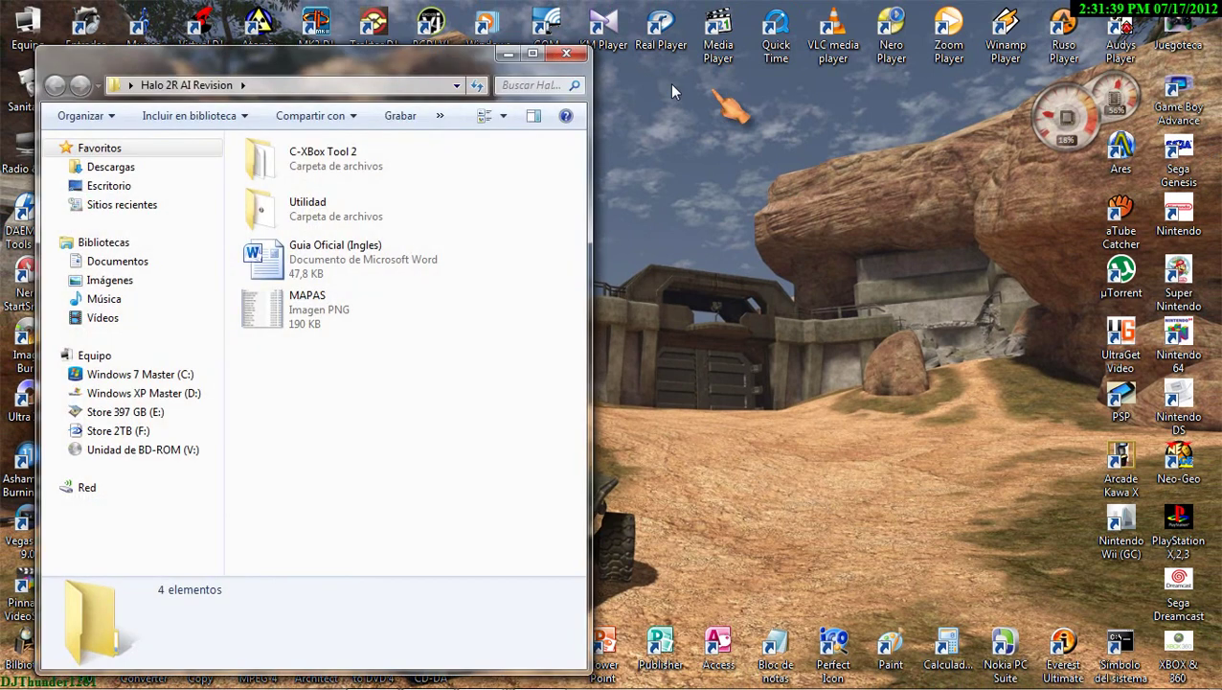
{"action": "left_click_drag", "start_coordinate": [388, 67], "coordinate": [824, 57]}
{"action": "double_click", "coordinate": [771, 216]}
{"action": "double_click", "coordinate": [772, 222]}
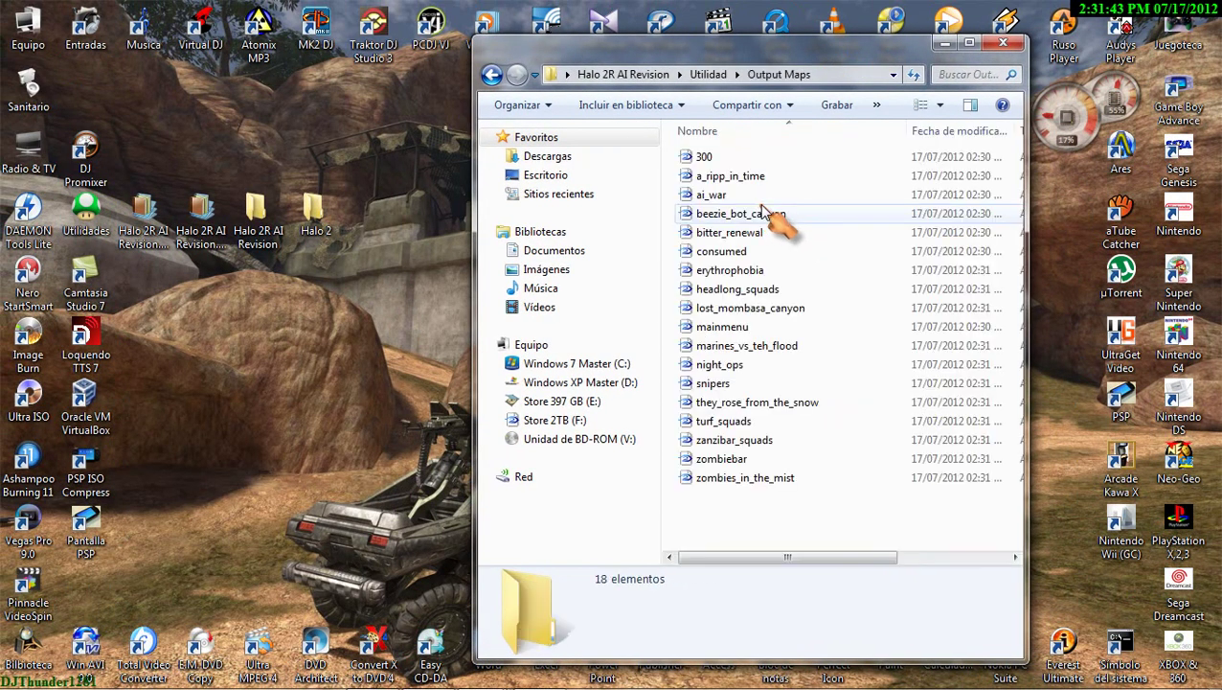
{"action": "left_click", "coordinate": [699, 161]}
{"action": "key", "text": "ctrl+a"}
{"action": "right_click", "coordinate": [730, 201]}
{"action": "left_click", "coordinate": [778, 480]}
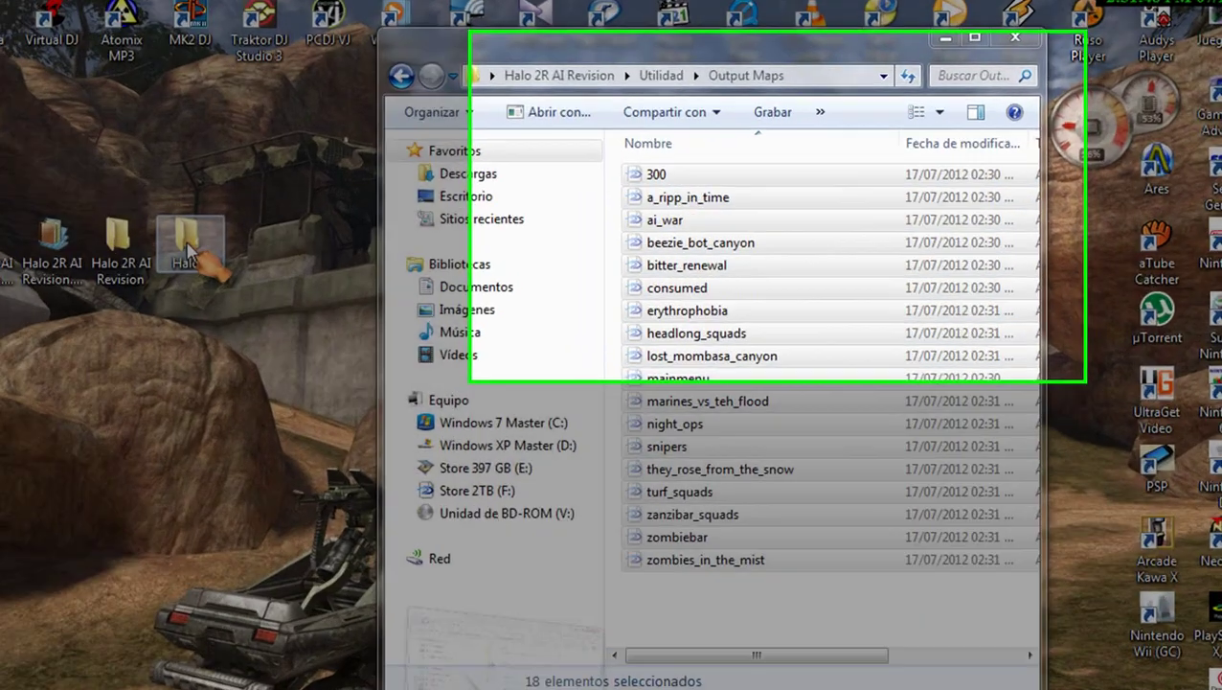
Step: Paste the patched maps into the Halo 2\maps folder
{"action": "double_click", "coordinate": [310, 211]}
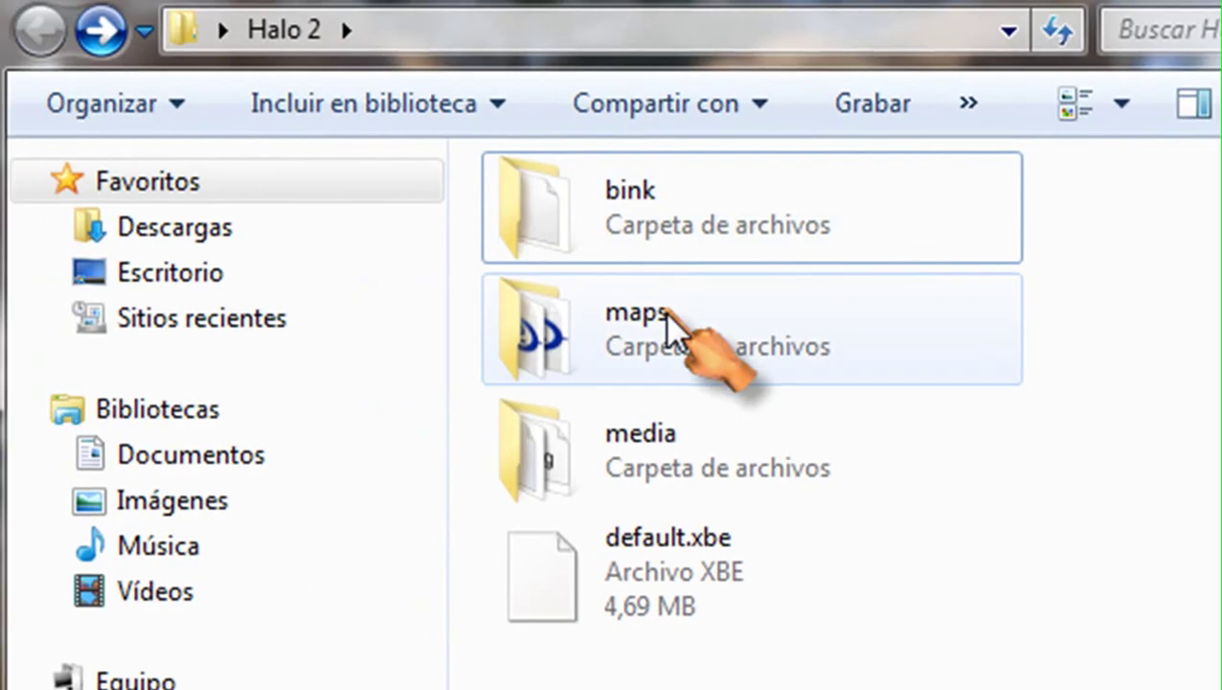
{"action": "double_click", "coordinate": [63, 325]}
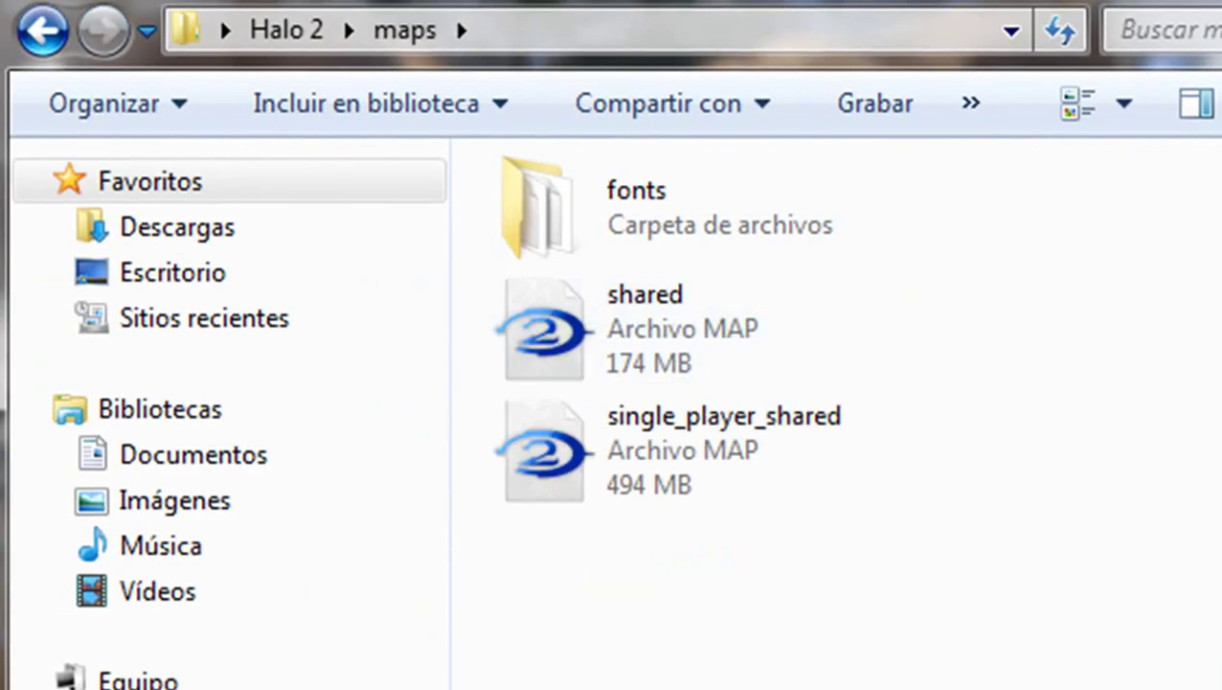
{"action": "key", "text": "ctrl+v"}
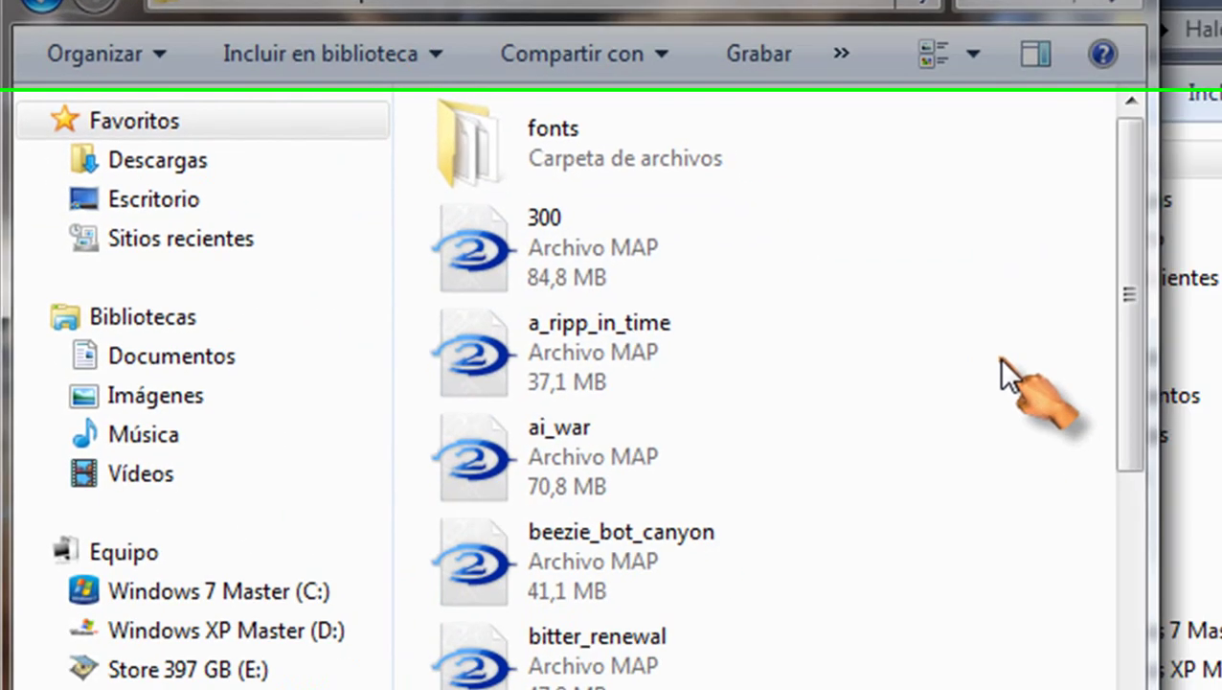
{"action": "mouse_move", "coordinate": [854, 99]}
{"action": "left_mouse_down"}
{"action": "mouse_move", "coordinate": [836, 172]}
{"action": "mouse_move", "coordinate": [832, 485]}
{"action": "mouse_move", "coordinate": [834, 96]}
{"action": "left_mouse_up"}
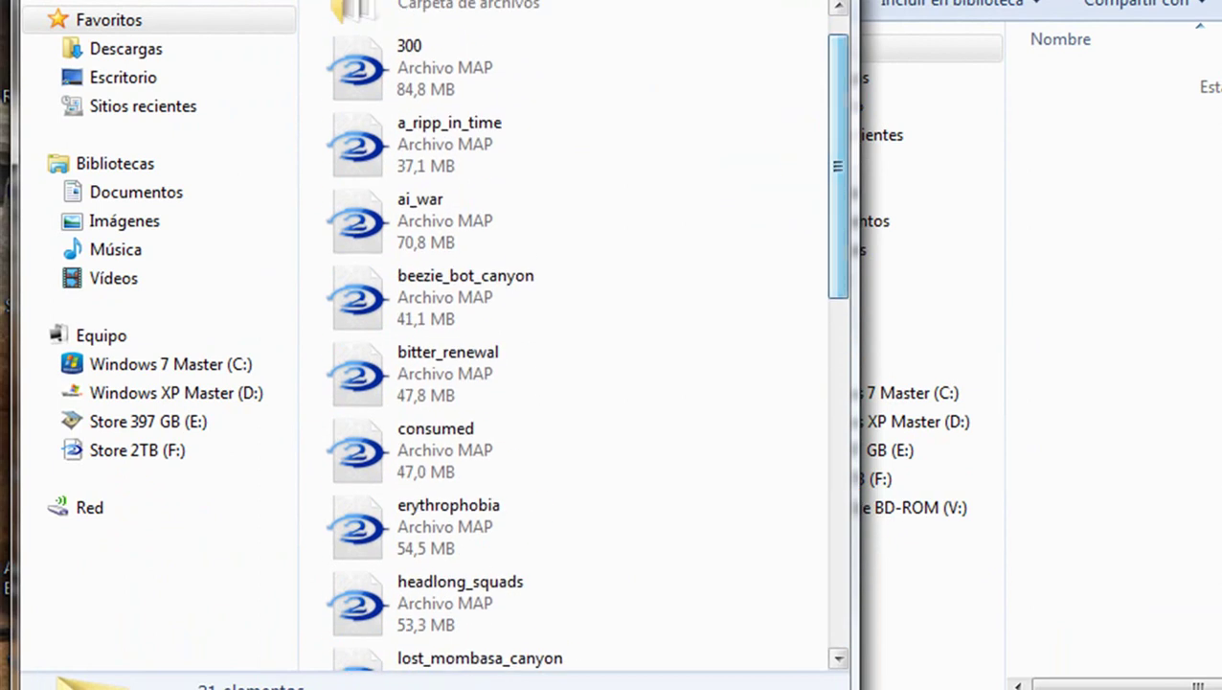
Step: Check the Halo 2 folder's Properties (1.72 GB), then close them
{"action": "key", "text": "BackSpace"}
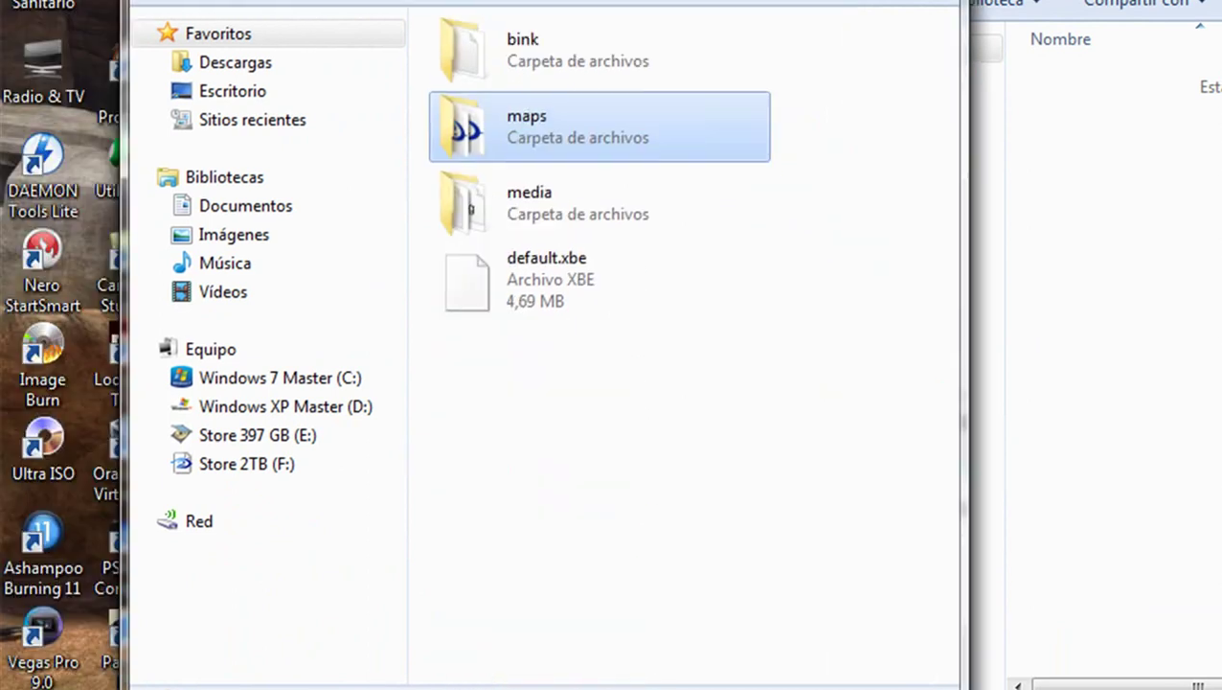
{"action": "left_click", "coordinate": [643, 391]}
{"action": "right_click", "coordinate": [644, 391]}
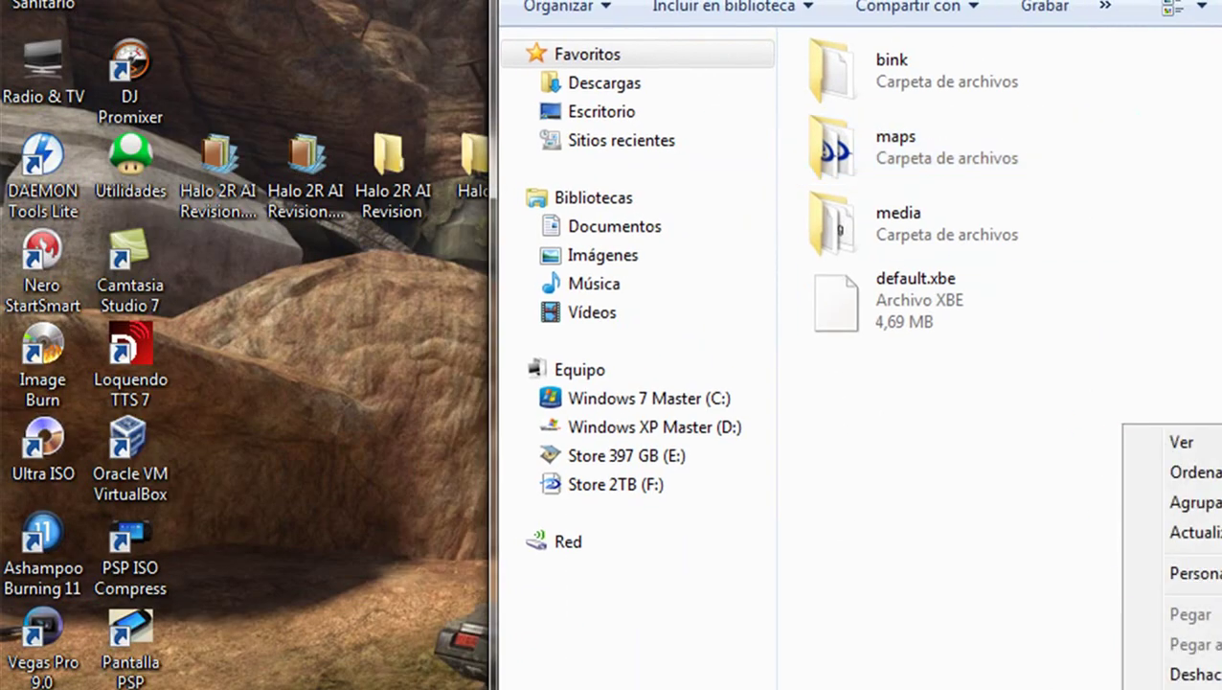
{"action": "key", "text": "r"}
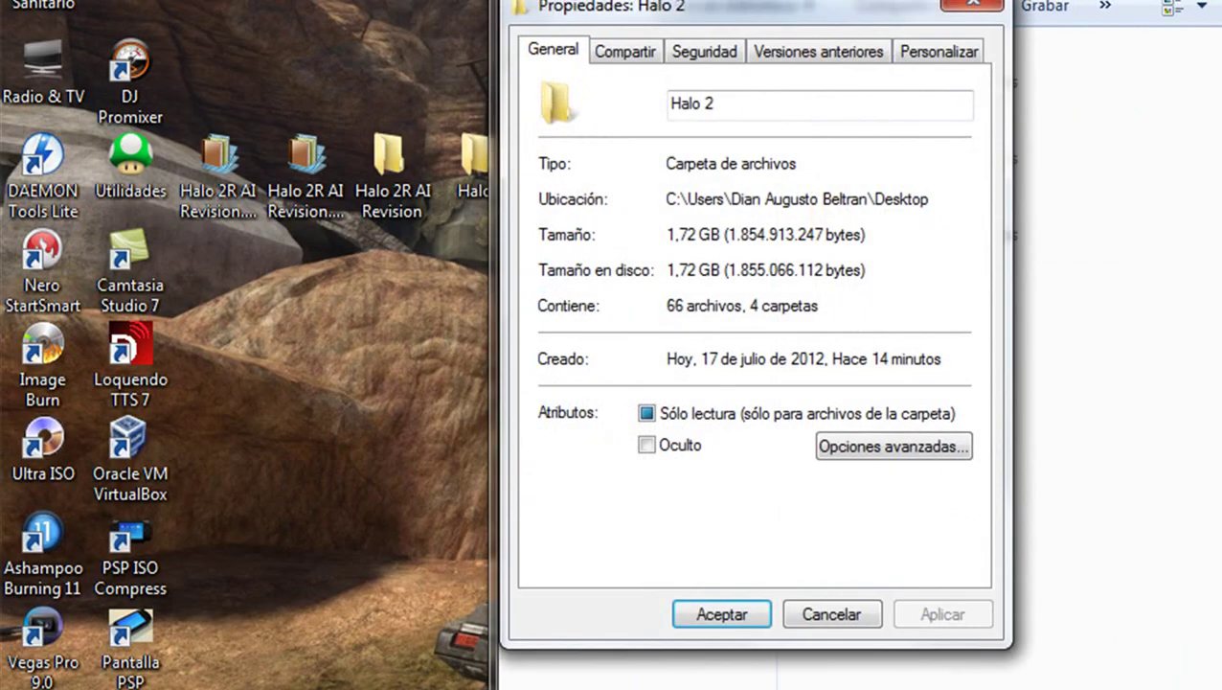
{"action": "left_click", "coordinate": [972, 4]}
Step: Look inside the bink folder, then close the Halo 2 window
{"action": "double_click", "coordinate": [902, 77]}
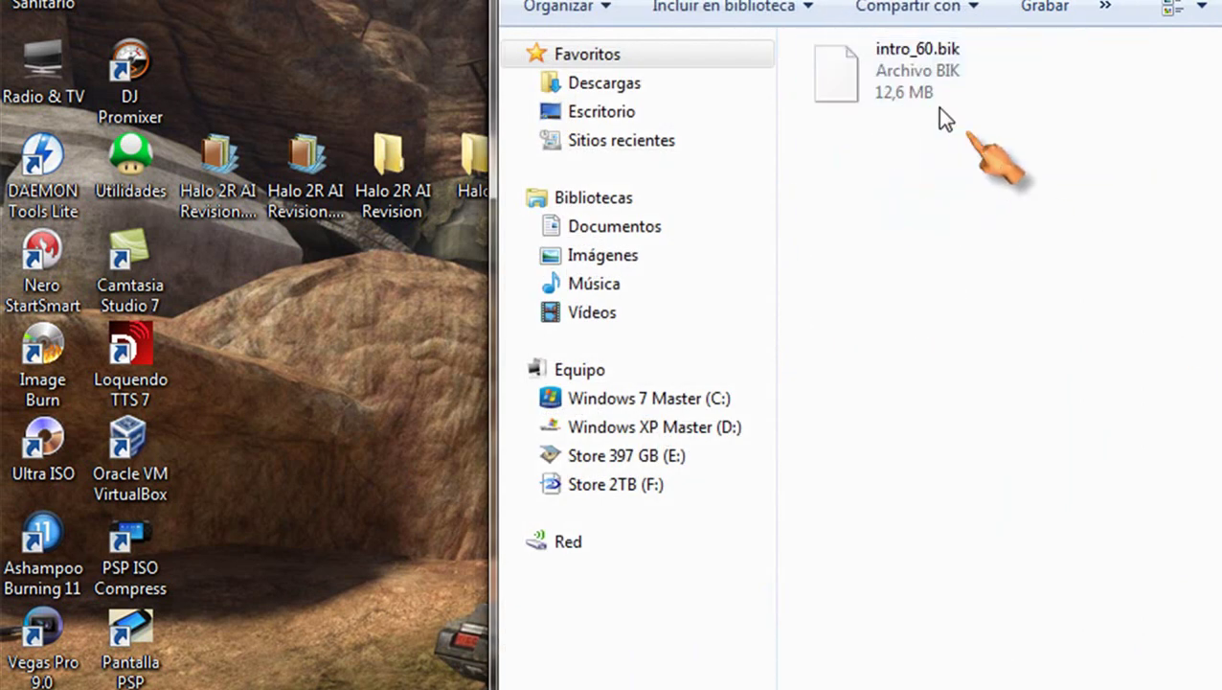
{"action": "left_click", "coordinate": [518, 0]}
{"action": "left_click", "coordinate": [848, 457]}
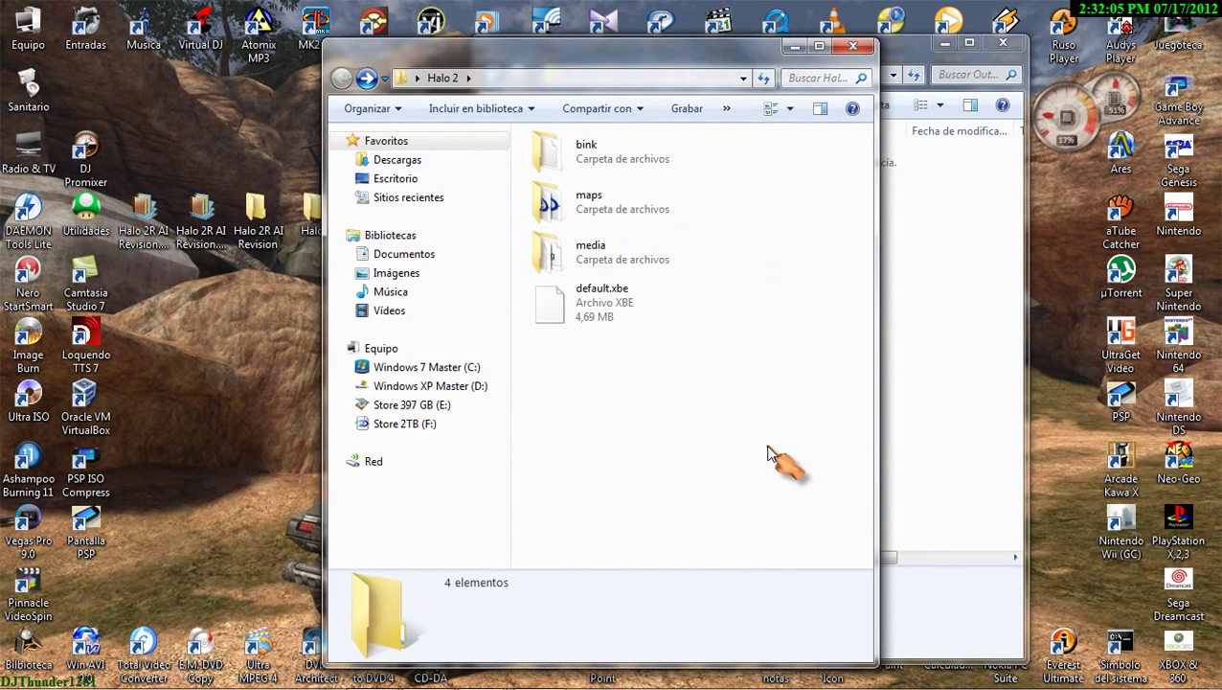
{"action": "left_click", "coordinate": [977, 288]}
{"action": "key", "text": "alt+Tab"}
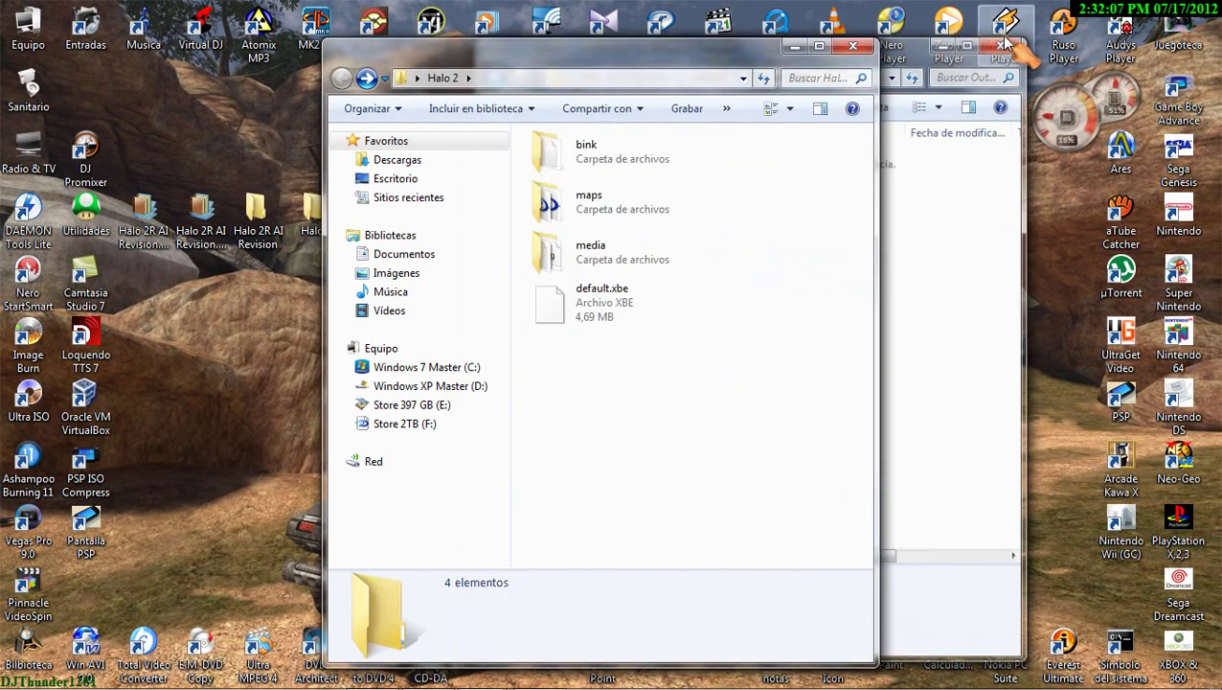
{"action": "left_click_drag", "start_coordinate": [680, 48], "coordinate": [812, 46]}
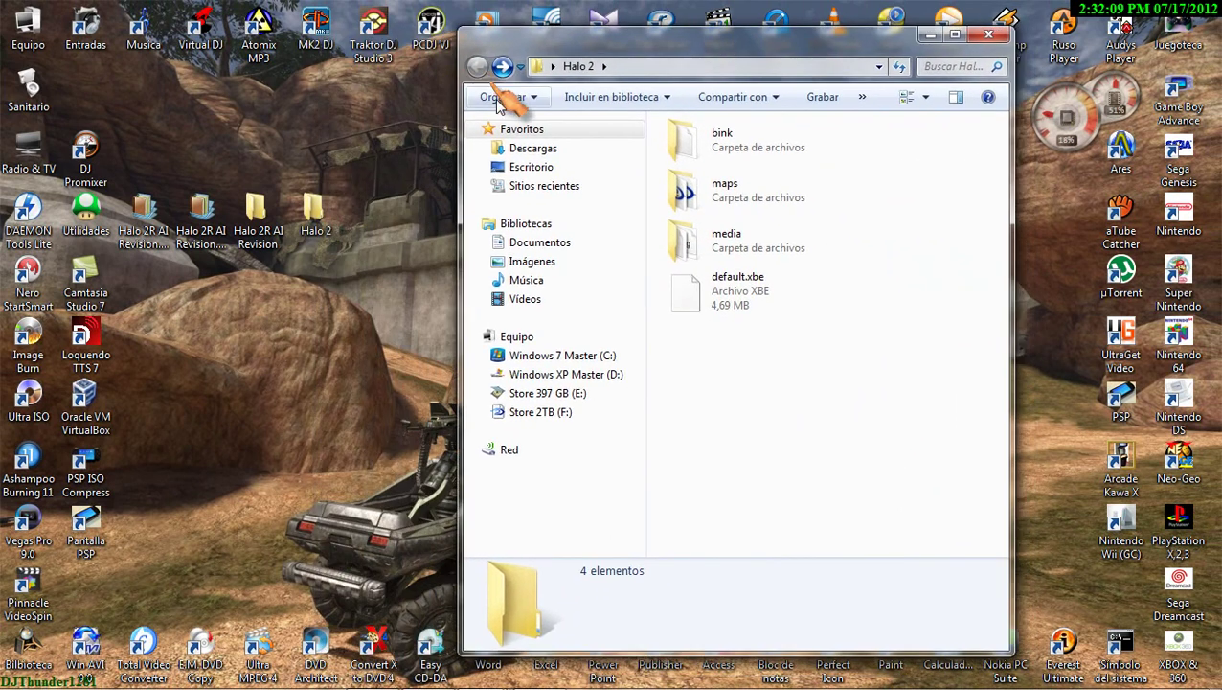
{"action": "left_click", "coordinate": [977, 35]}
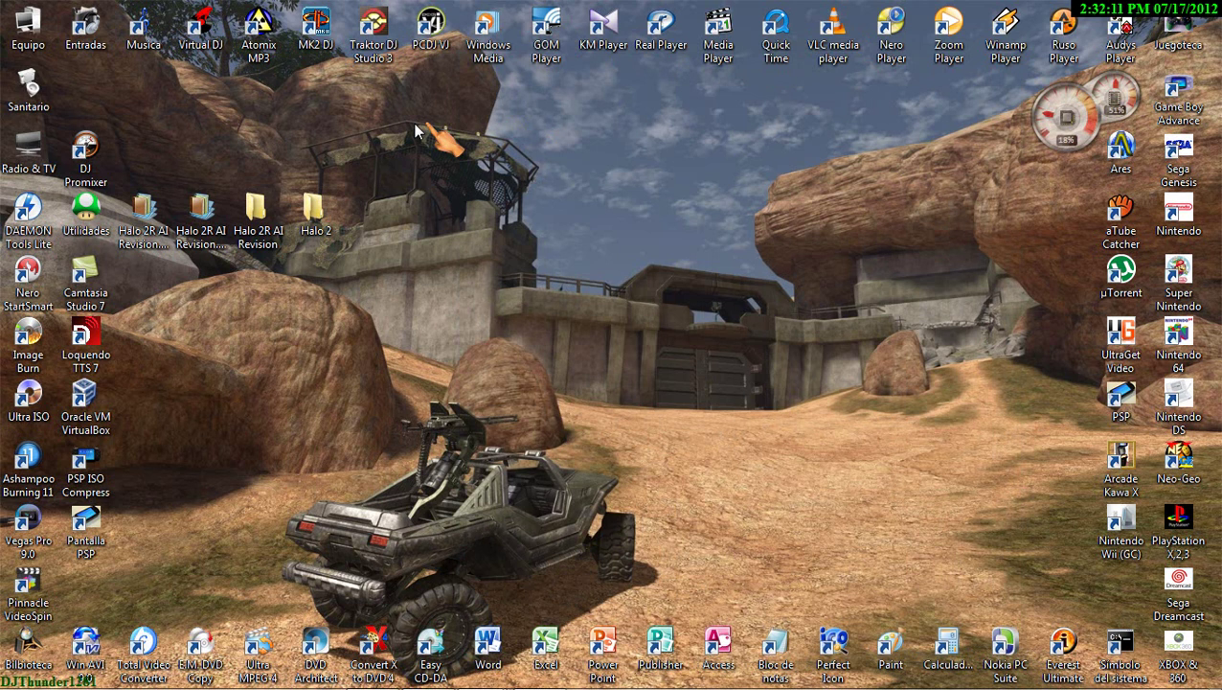
Step: Open the Halo 2R AI Revision folder, view the MAPAS image, then close Photo Viewer
{"action": "double_click", "coordinate": [260, 245]}
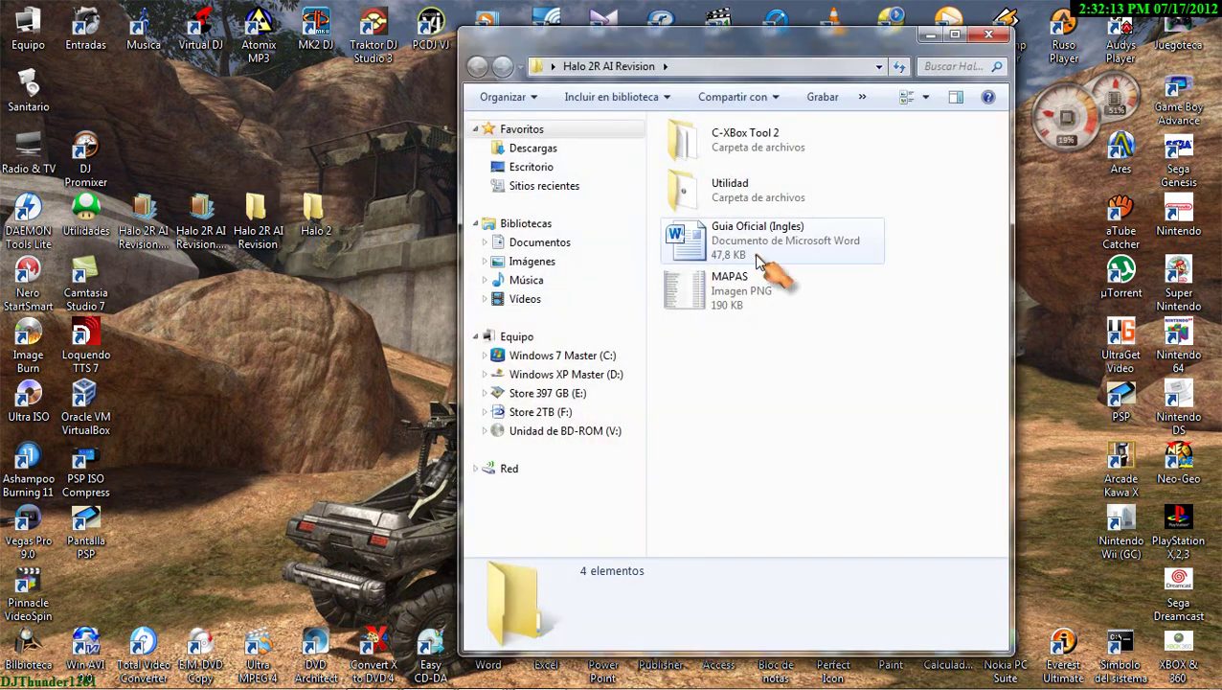
{"action": "left_click_drag", "start_coordinate": [742, 50], "coordinate": [638, 46]}
{"action": "double_click", "coordinate": [627, 287]}
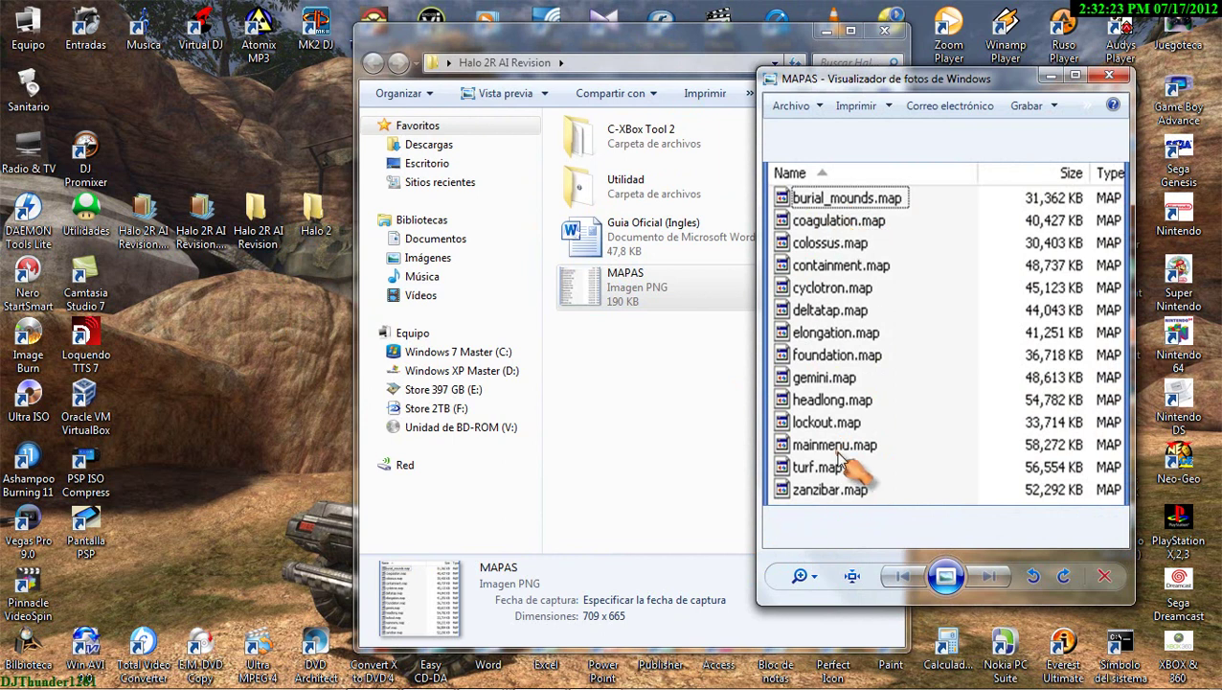
{"action": "left_click", "coordinate": [1119, 79]}
{"action": "left_click", "coordinate": [676, 435]}
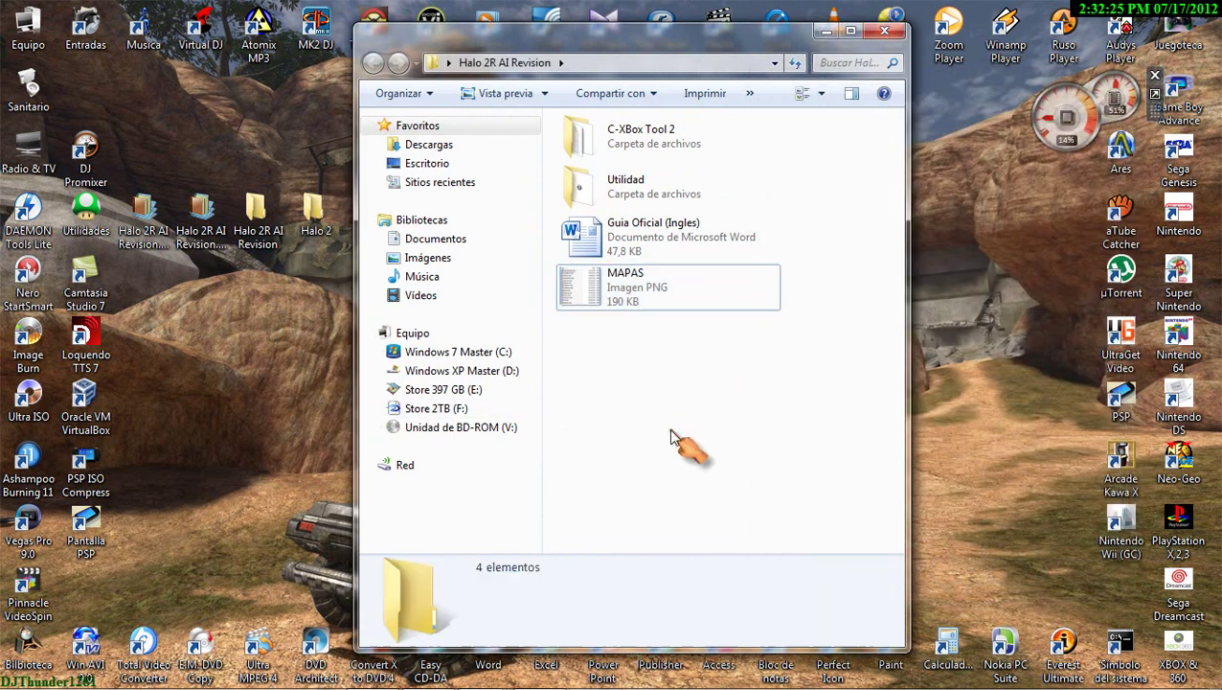
{"action": "left_click", "coordinate": [616, 196]}
{"action": "left_click", "coordinate": [627, 396]}
Step: Open the C-XBox Tool 2 folder and launch C-XBox Tool v2.0.6
{"action": "double_click", "coordinate": [637, 135]}
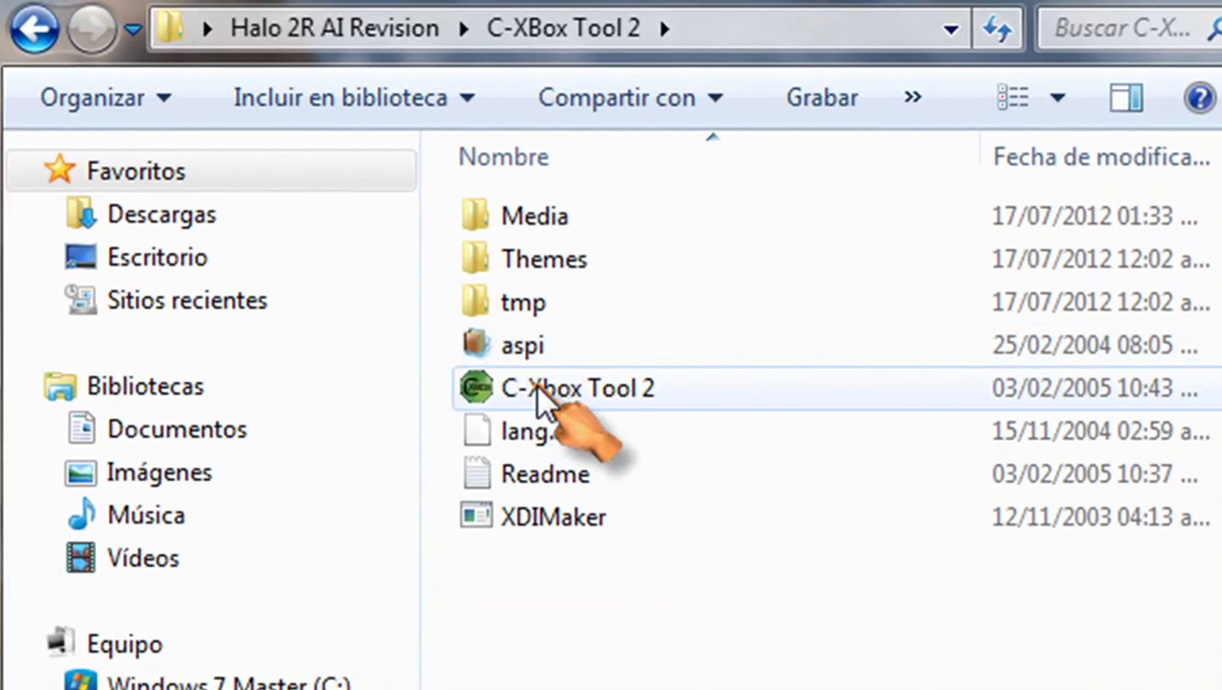
{"action": "double_click", "coordinate": [536, 386]}
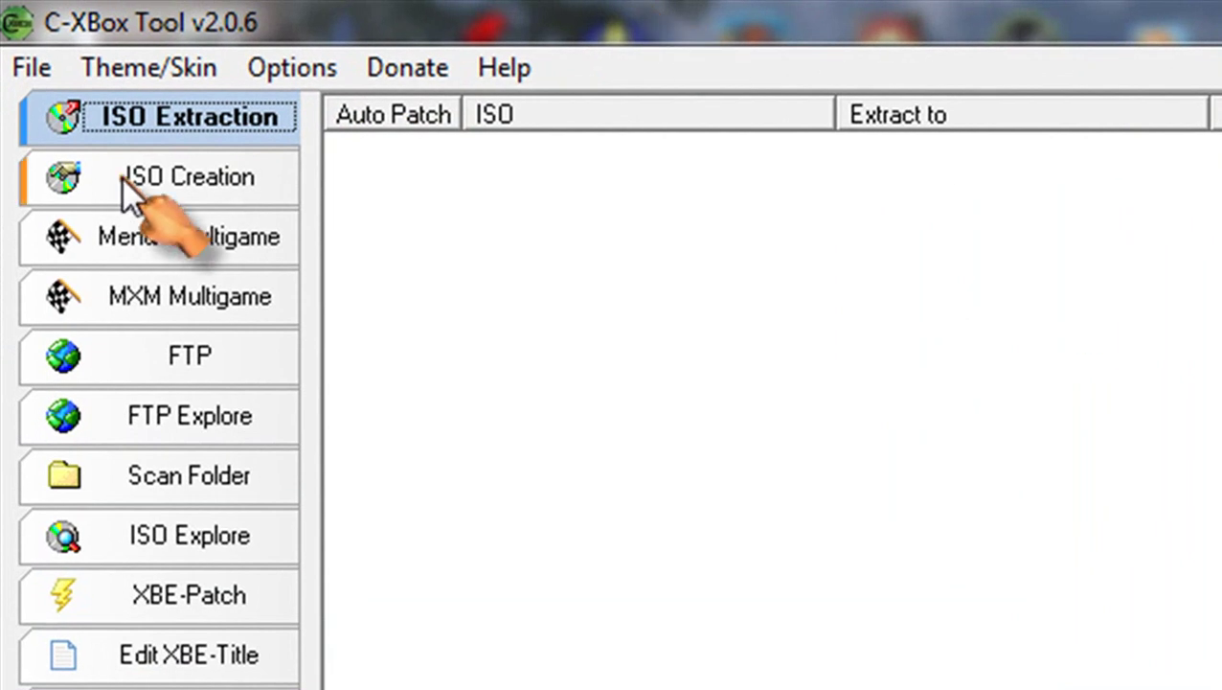
Step: Add an ISO Creation folder job with the Desktop's Halo 2 folder as source
{"action": "left_click", "coordinate": [106, 150]}
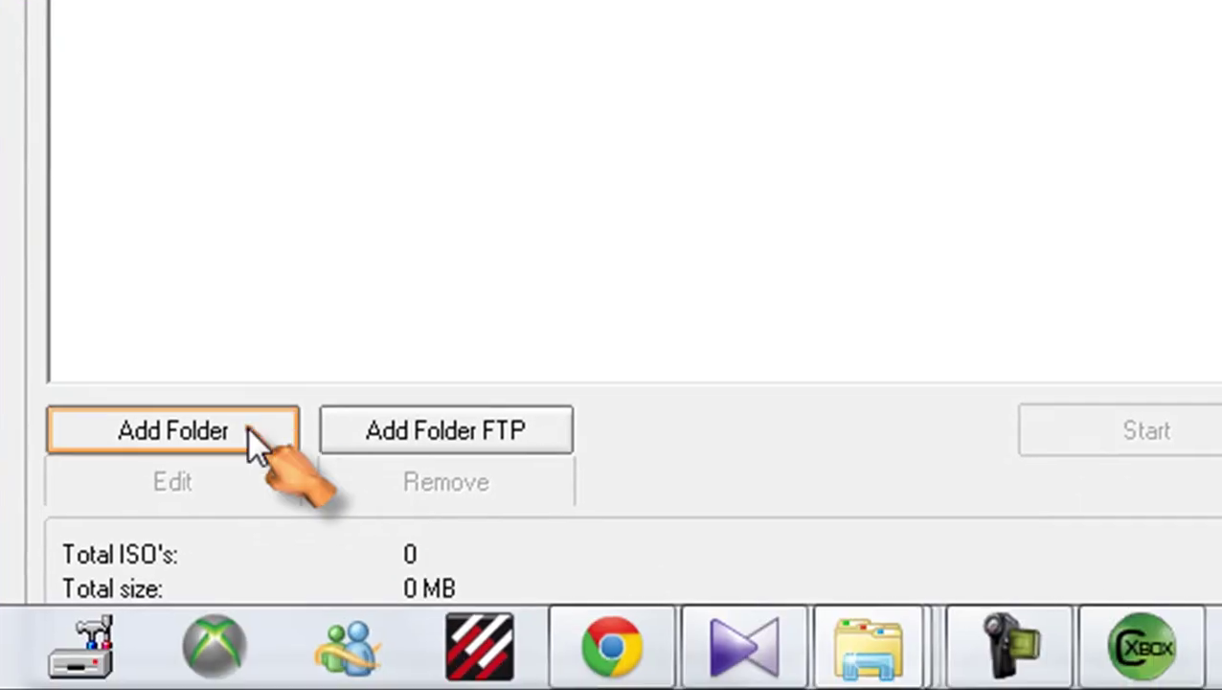
{"action": "left_click", "coordinate": [247, 426]}
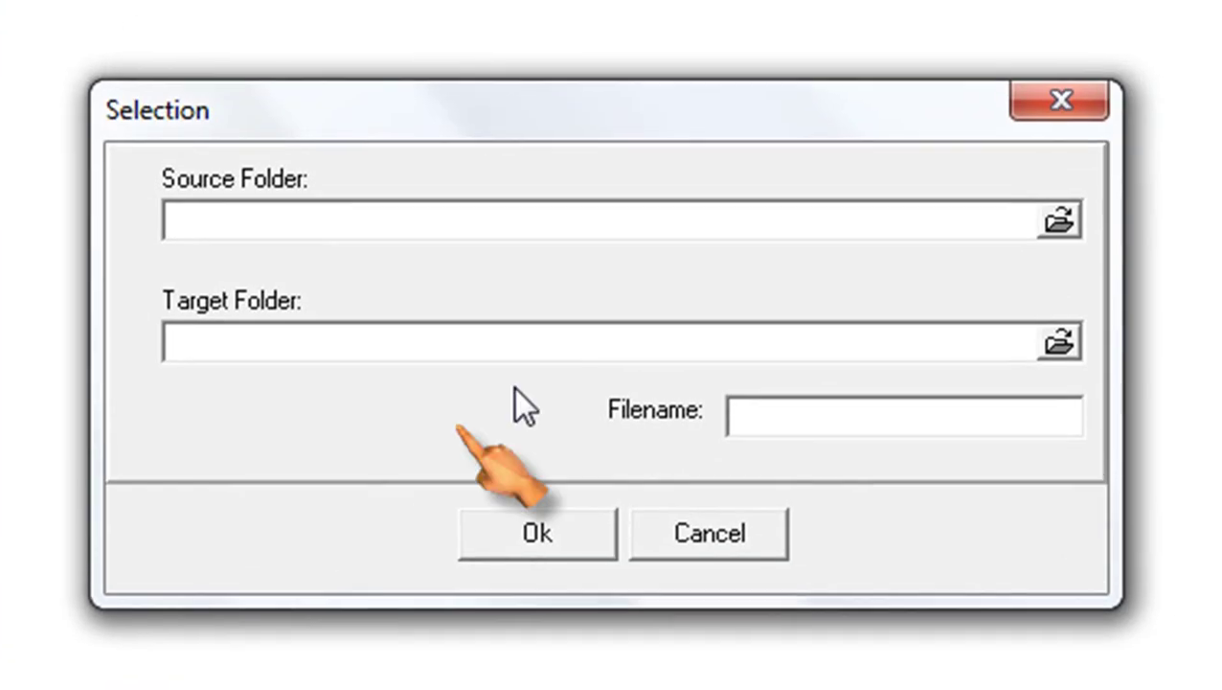
{"action": "left_click", "coordinate": [1067, 217]}
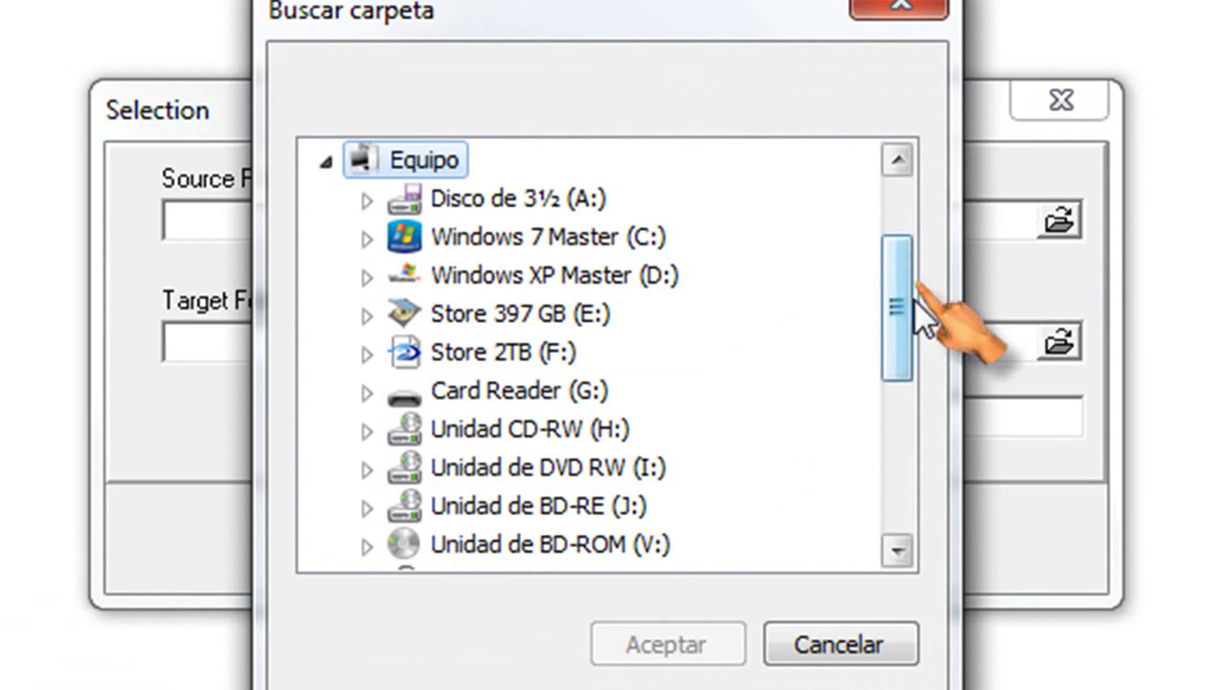
{"action": "scroll", "coordinate": [900, 403], "scroll_direction": "down", "scroll_amount": 4}
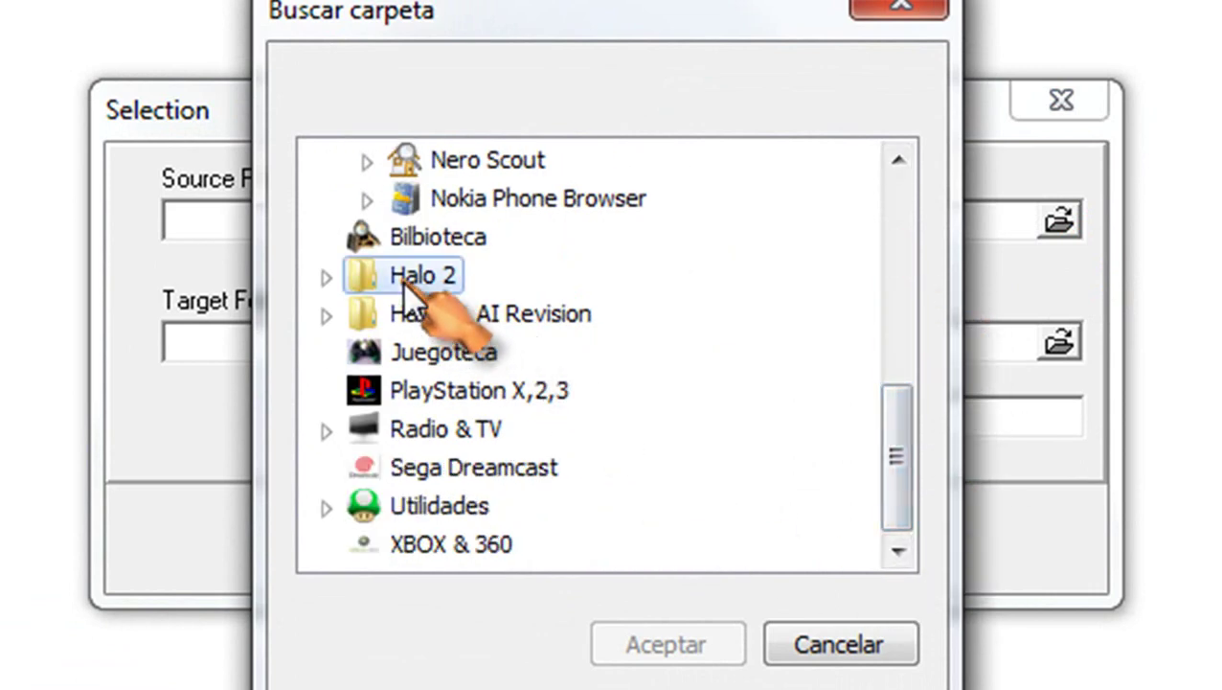
{"action": "left_click", "coordinate": [402, 281]}
{"action": "left_click", "coordinate": [708, 642]}
Step: Set the target to the Desktop, name the file Halo 2R AI Revision.iso, and confirm
{"action": "left_click", "coordinate": [1074, 347]}
{"action": "left_click_drag", "start_coordinate": [901, 306], "coordinate": [908, 499]}
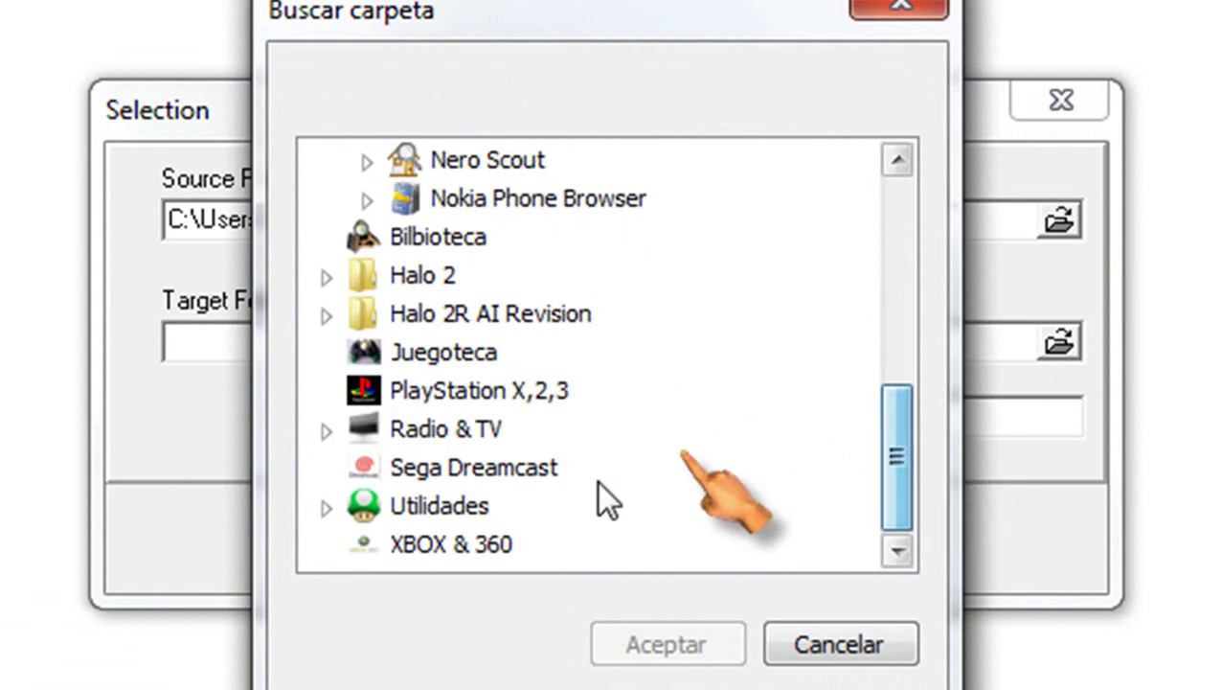
{"action": "left_click_drag", "start_coordinate": [892, 450], "coordinate": [611, 190]}
{"action": "left_click", "coordinate": [395, 161]}
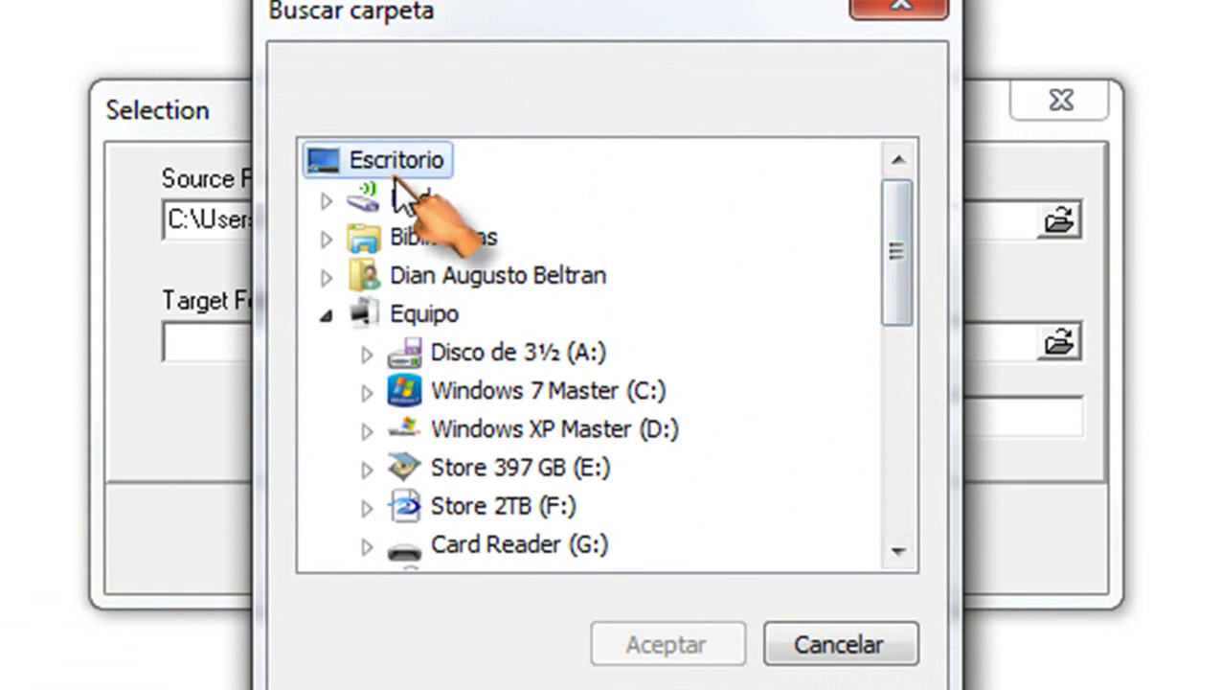
{"action": "left_click", "coordinate": [643, 636]}
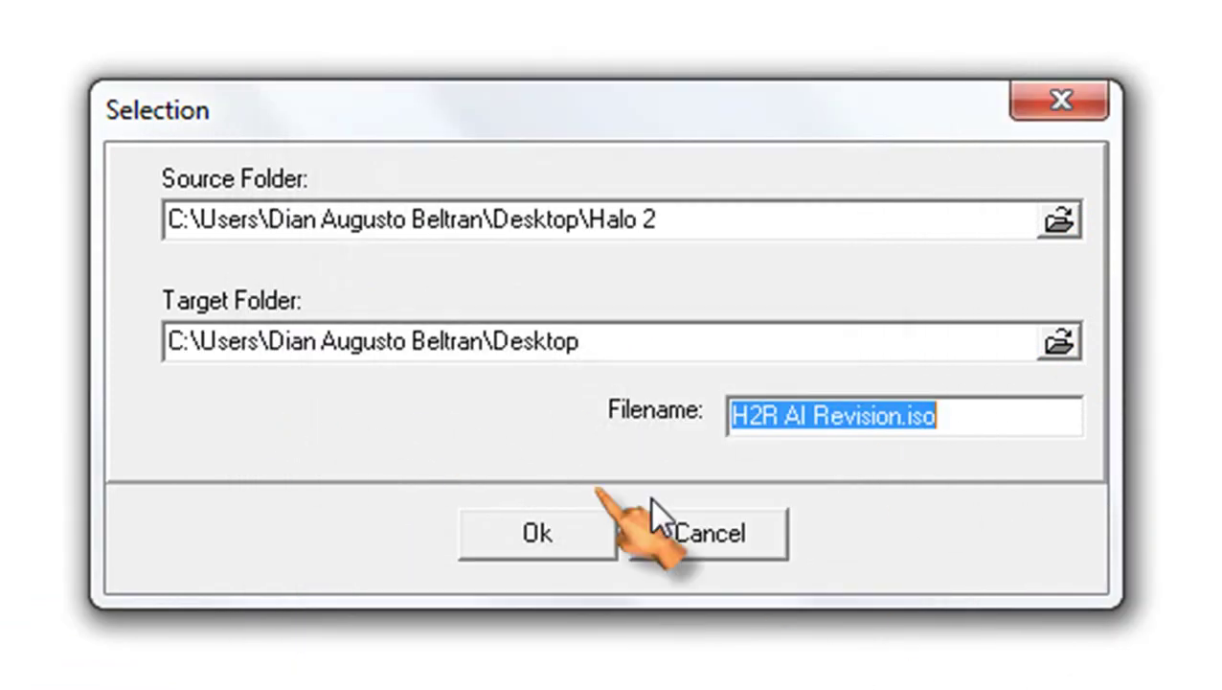
{"action": "left_click", "coordinate": [753, 415]}
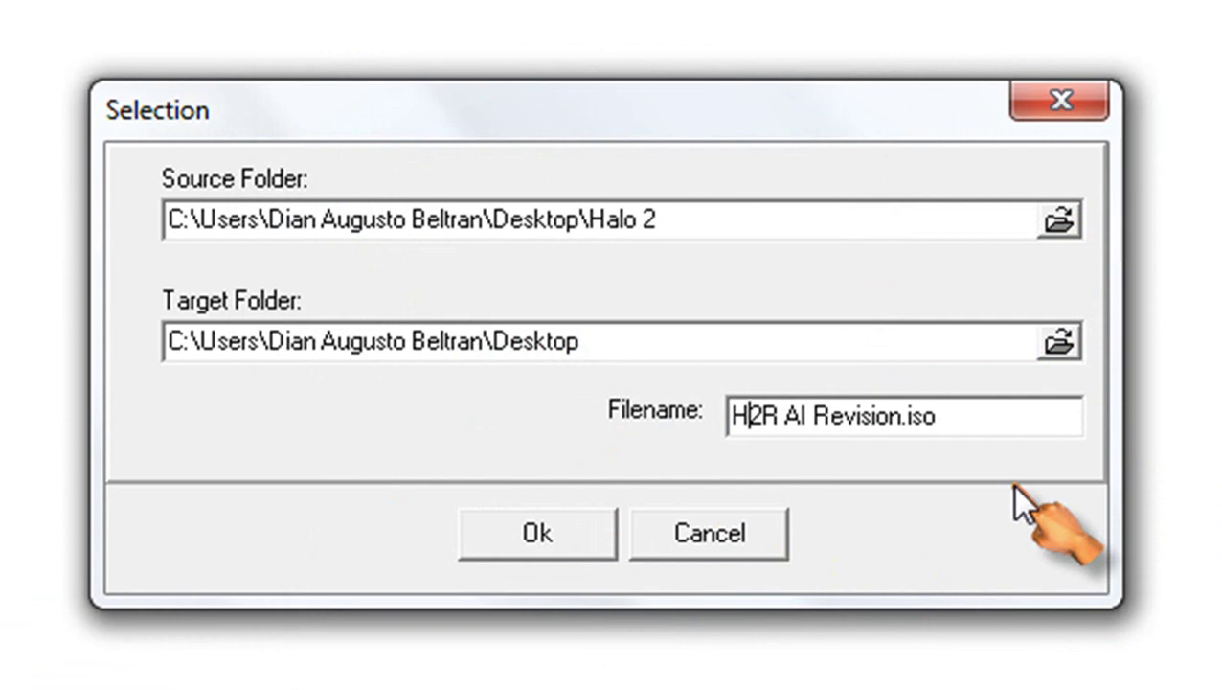
{"action": "type", "text": "alo"}
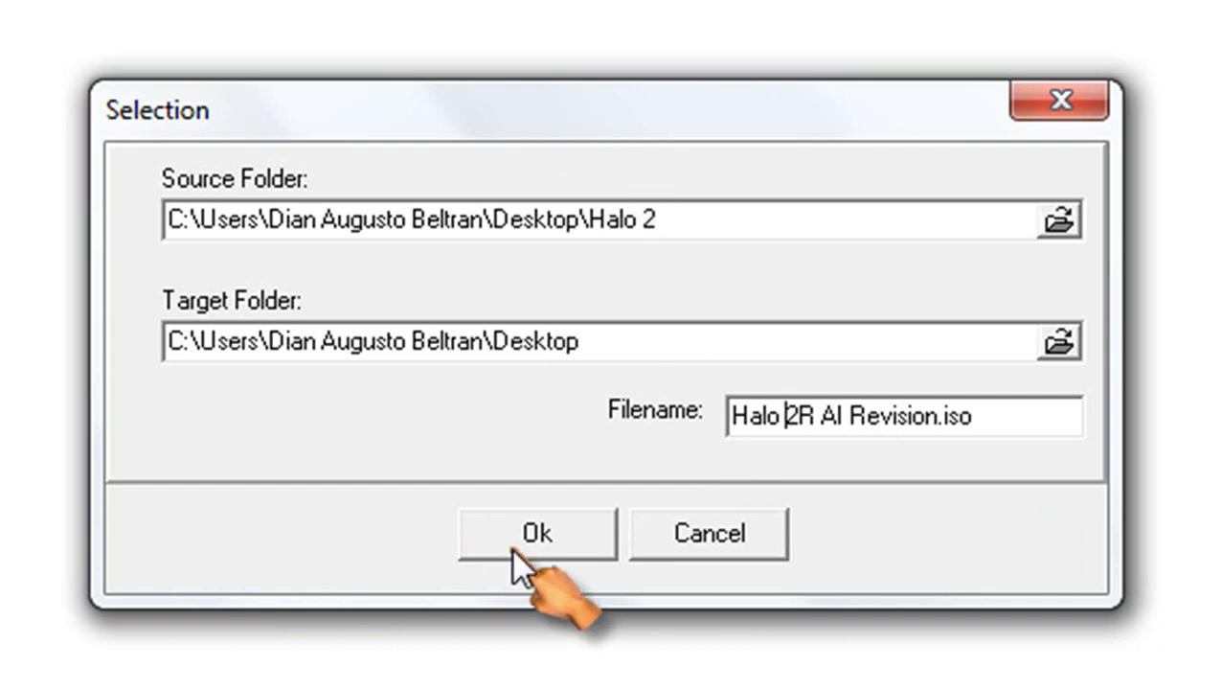
{"action": "left_click", "coordinate": [538, 533]}
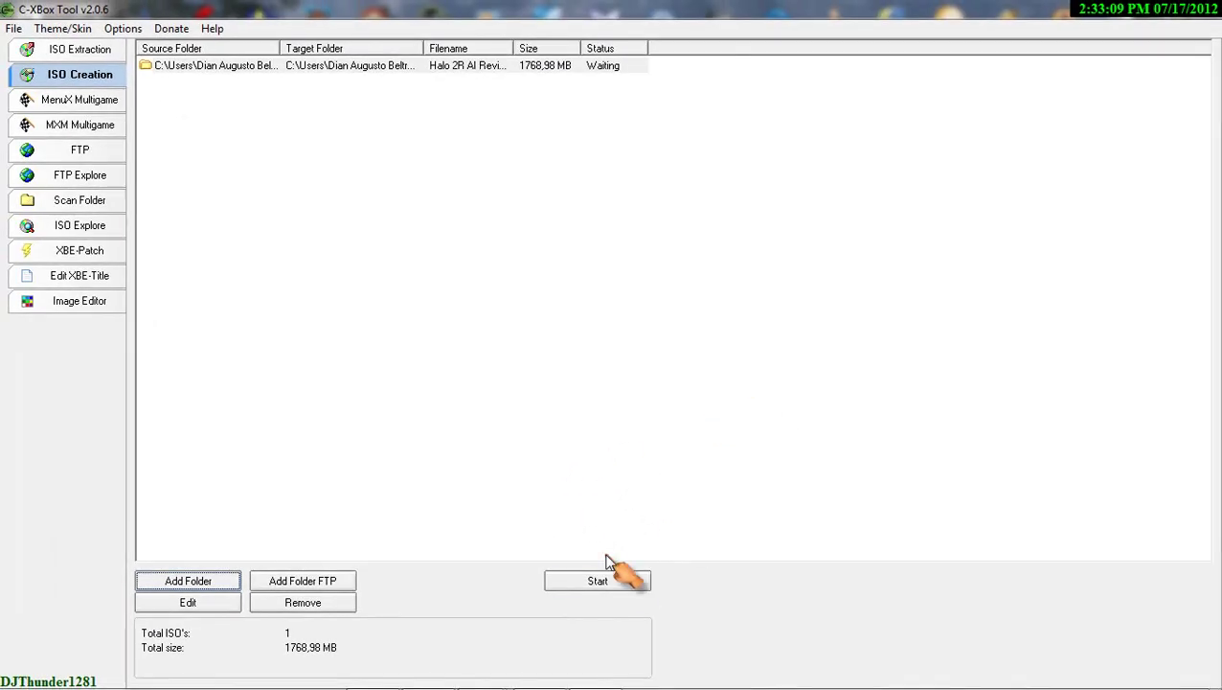
Step: Build Halo 2R AI Revision.iso to 100% and acknowledge the ISO Creation Finished message
{"action": "left_click", "coordinate": [613, 580]}
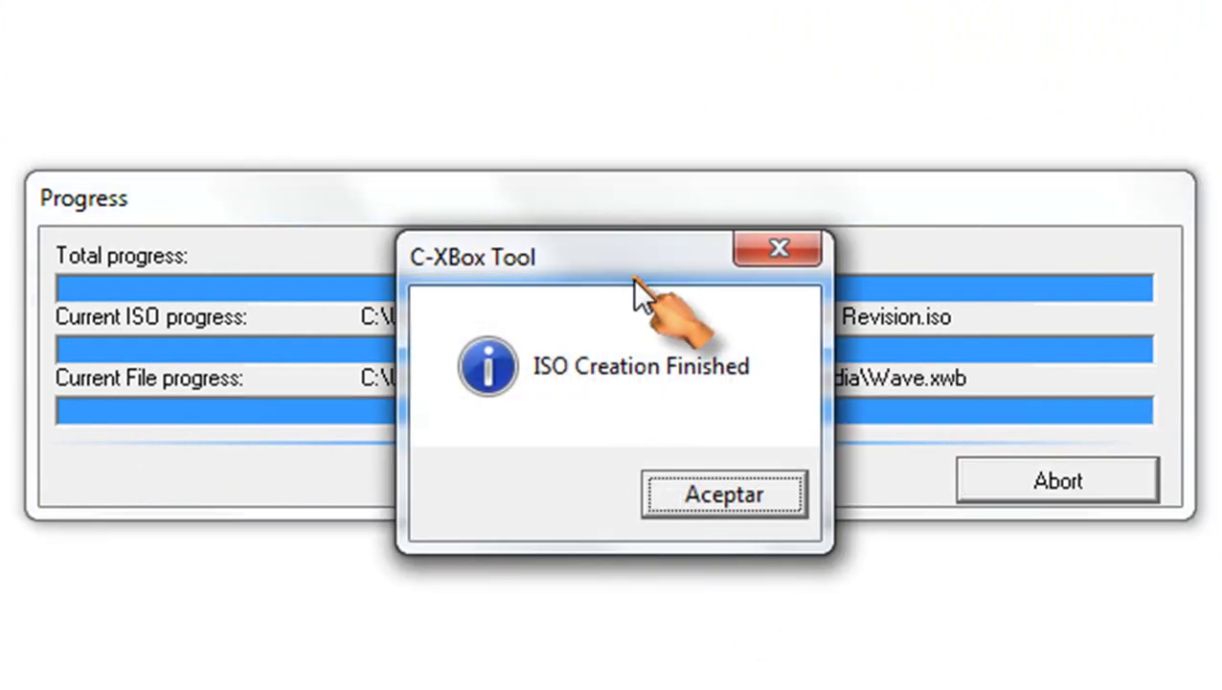
{"action": "left_click_drag", "start_coordinate": [637, 289], "coordinate": [618, 508]}
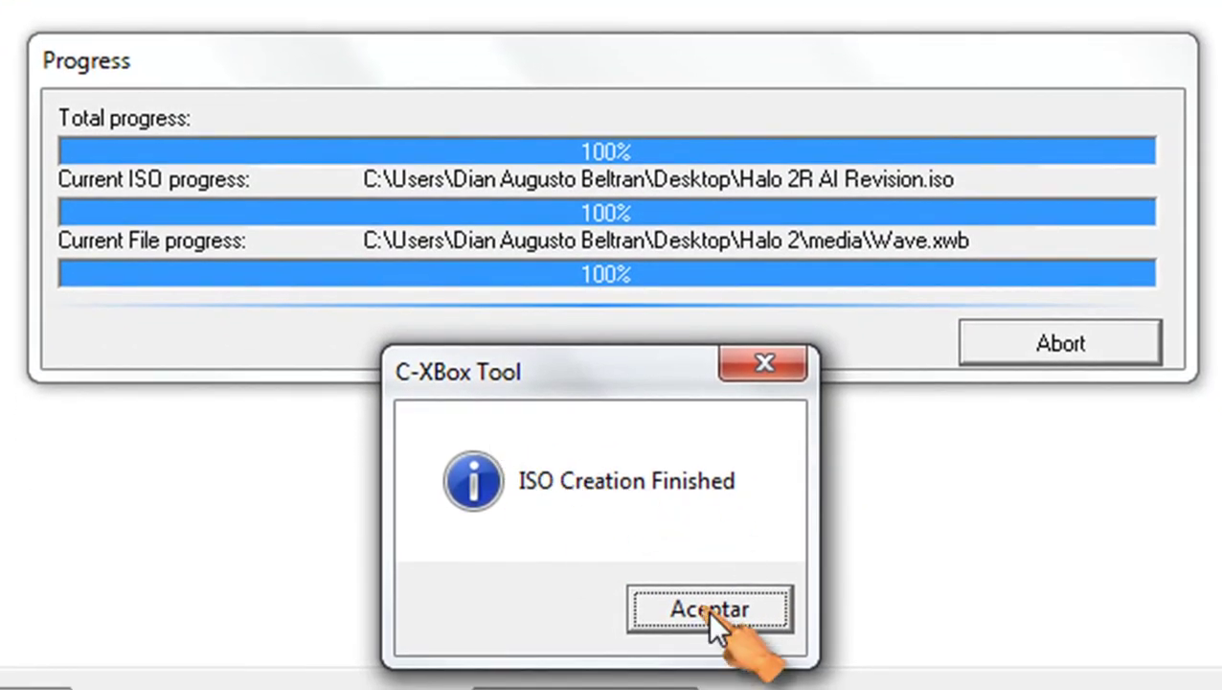
{"action": "left_click", "coordinate": [709, 609]}
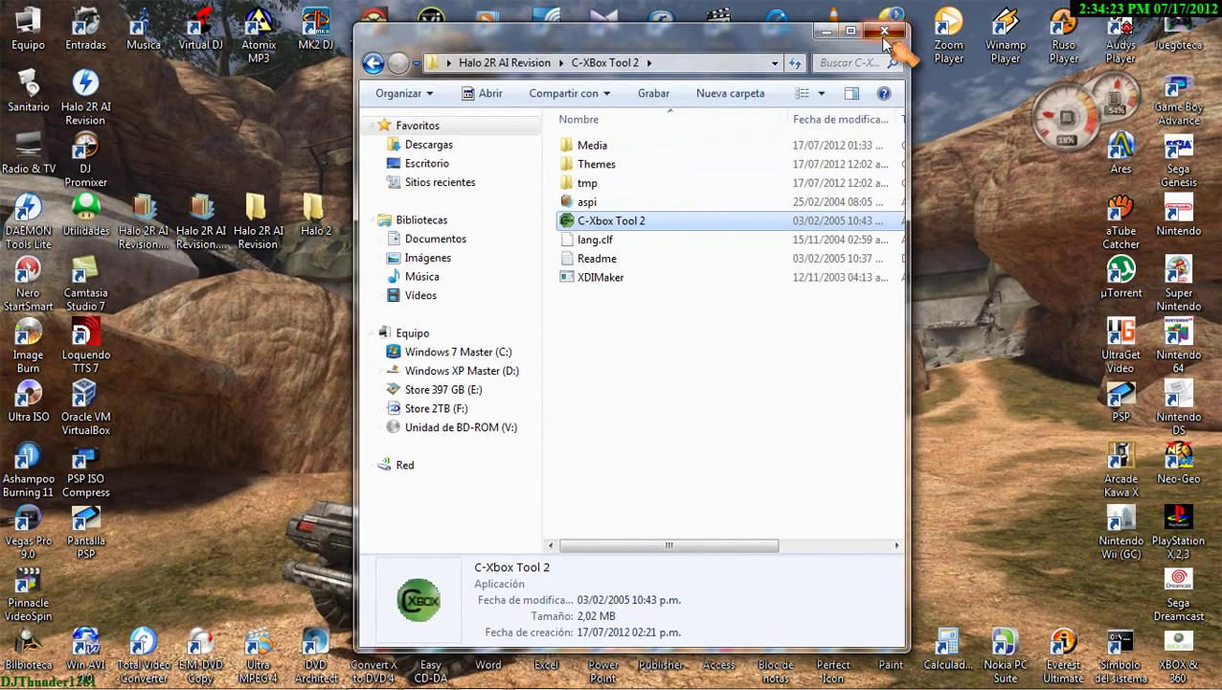
Step: Close the folder window, place the Halo 2R AI Revision shortcut beside Halo 2, and start Nero StartSmart
{"action": "left_click", "coordinate": [884, 31]}
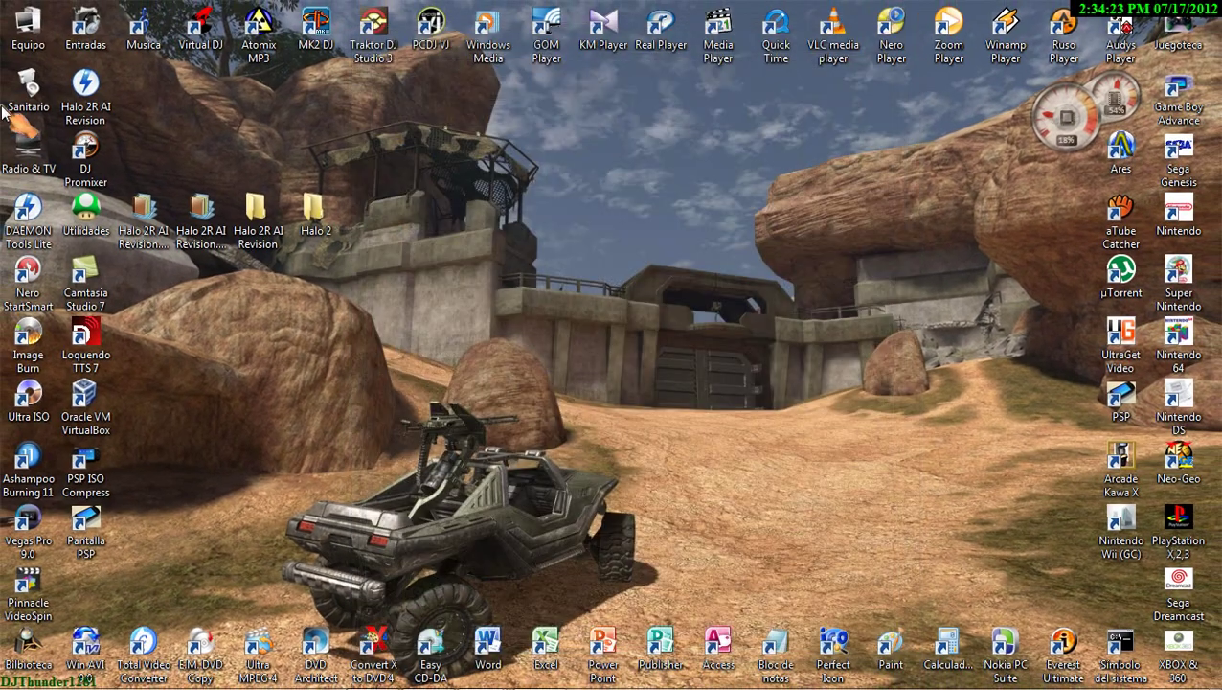
{"action": "left_click_drag", "start_coordinate": [77, 105], "coordinate": [353, 219]}
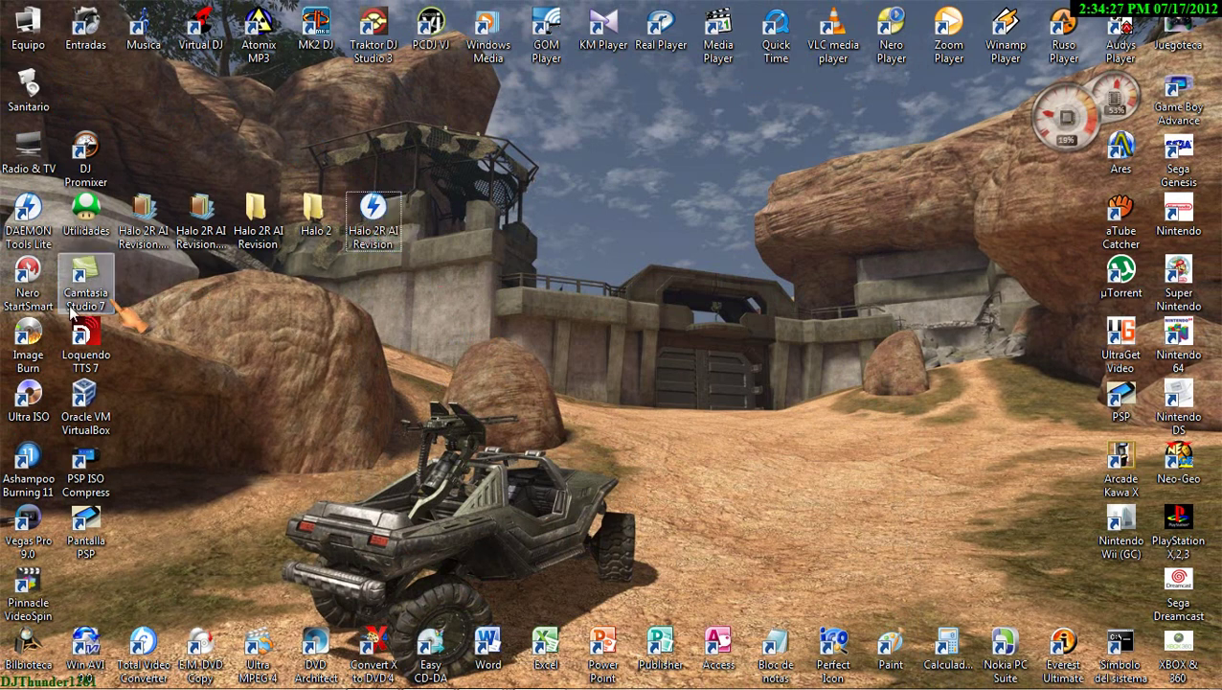
{"action": "left_click", "coordinate": [38, 351]}
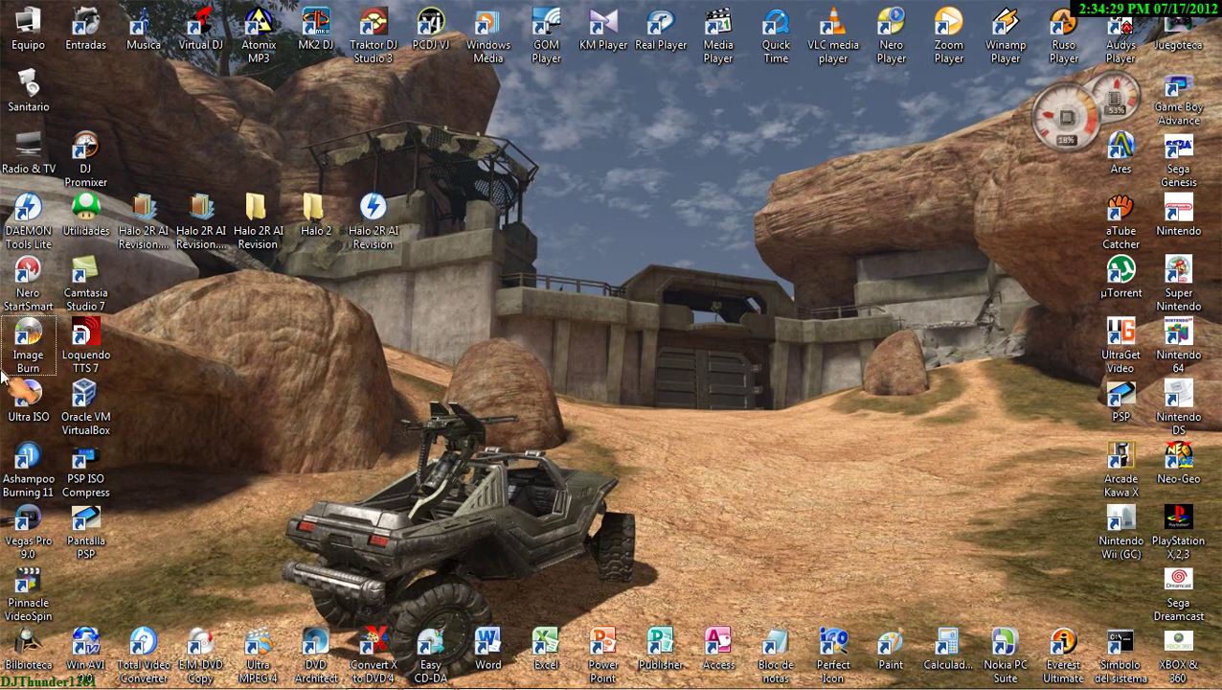
{"action": "left_click", "coordinate": [29, 287]}
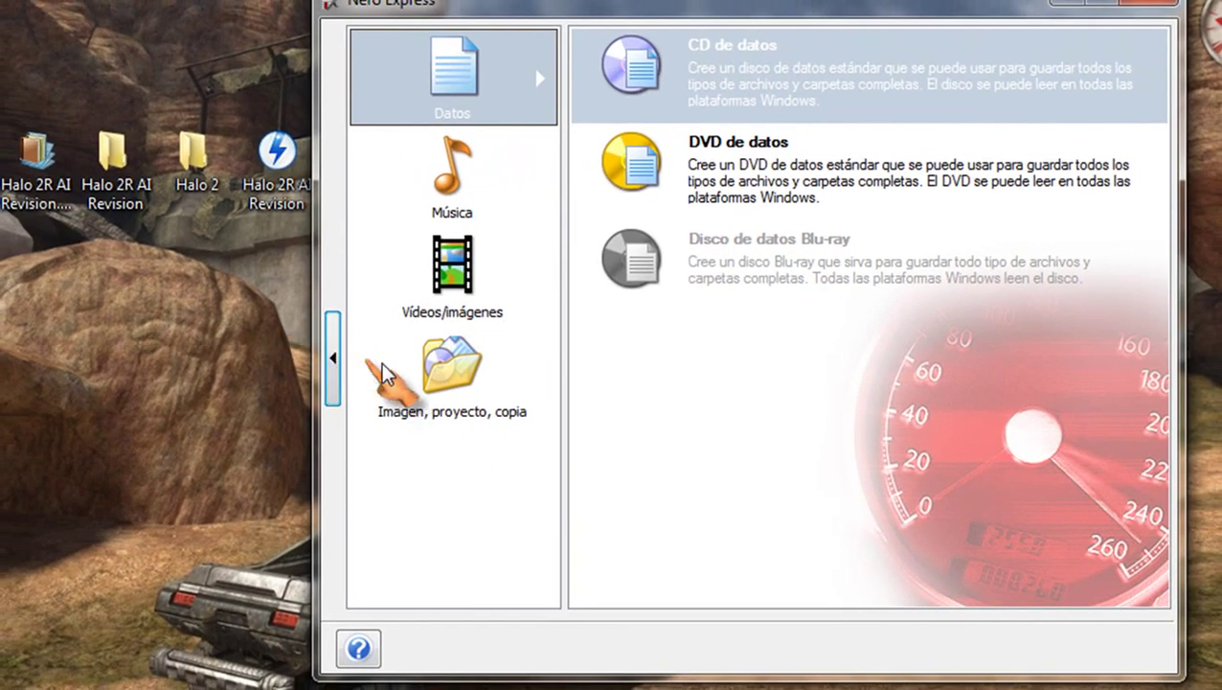
Step: Load Halo 2R AI Revision.iso from the Desktop as a disc image to burn
{"action": "left_click", "coordinate": [331, 362]}
{"action": "left_click", "coordinate": [458, 369]}
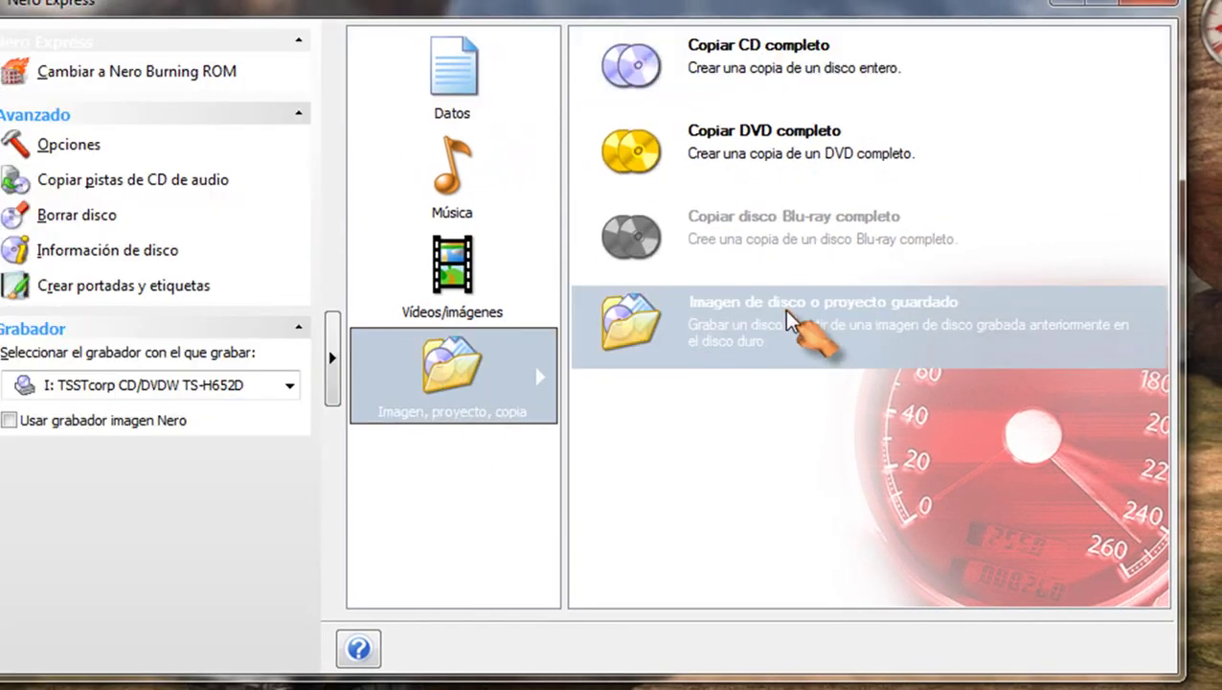
{"action": "left_click", "coordinate": [759, 335]}
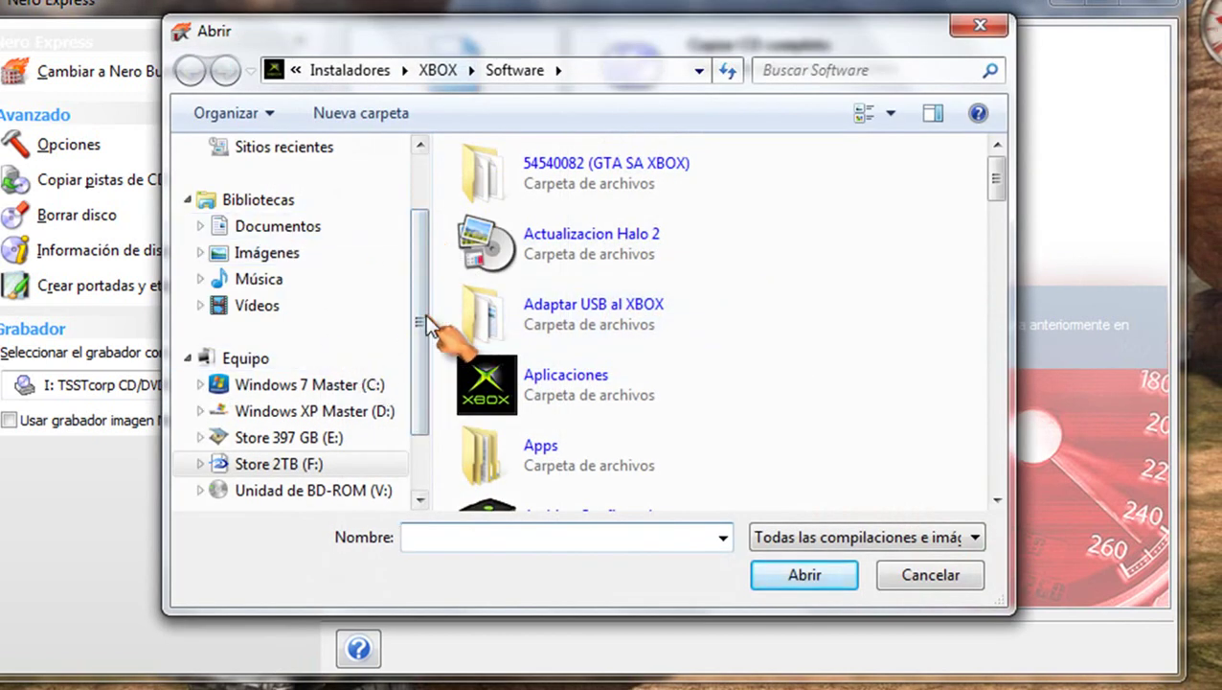
{"action": "scroll", "coordinate": [414, 273], "scroll_direction": "up", "scroll_amount": 3}
{"action": "left_click", "coordinate": [326, 209]}
{"action": "left_click_drag", "start_coordinate": [999, 213], "coordinate": [999, 447]}
{"action": "left_click", "coordinate": [622, 407]}
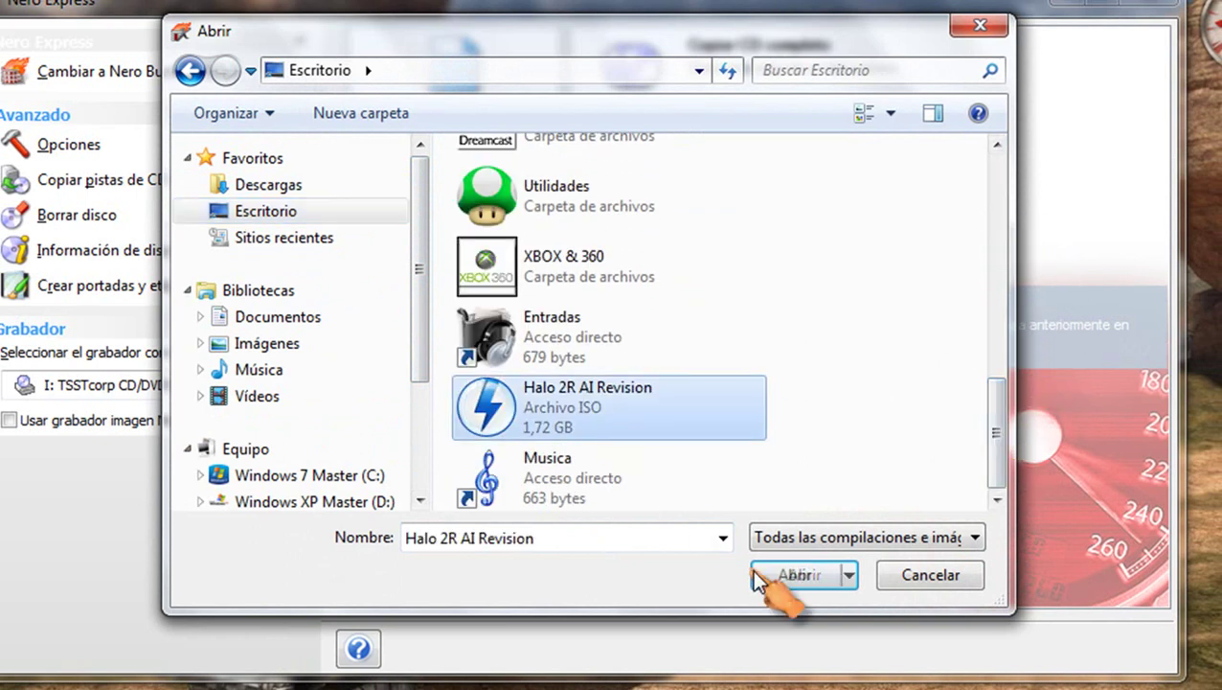
{"action": "left_click", "coordinate": [804, 575]}
Step: Set the write speed to Máximo, then close Nero Express and Nero StartSmart
{"action": "left_click", "coordinate": [124, 97]}
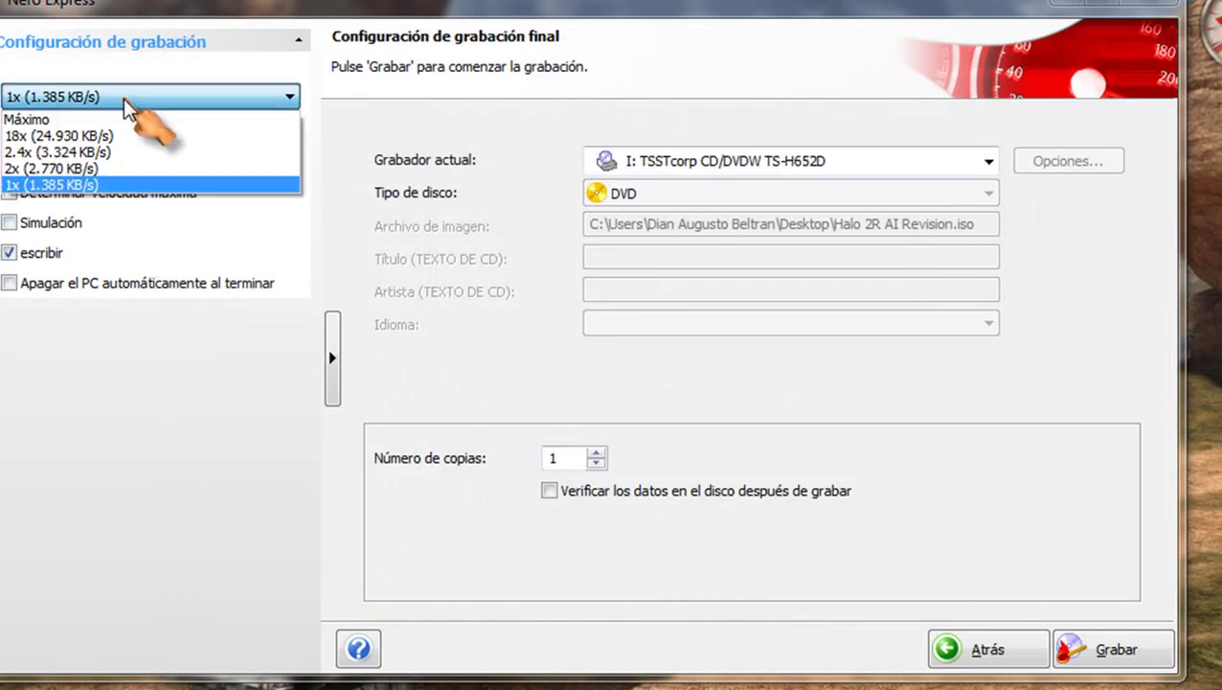
{"action": "key", "text": "Home"}
{"action": "key", "text": "Return"}
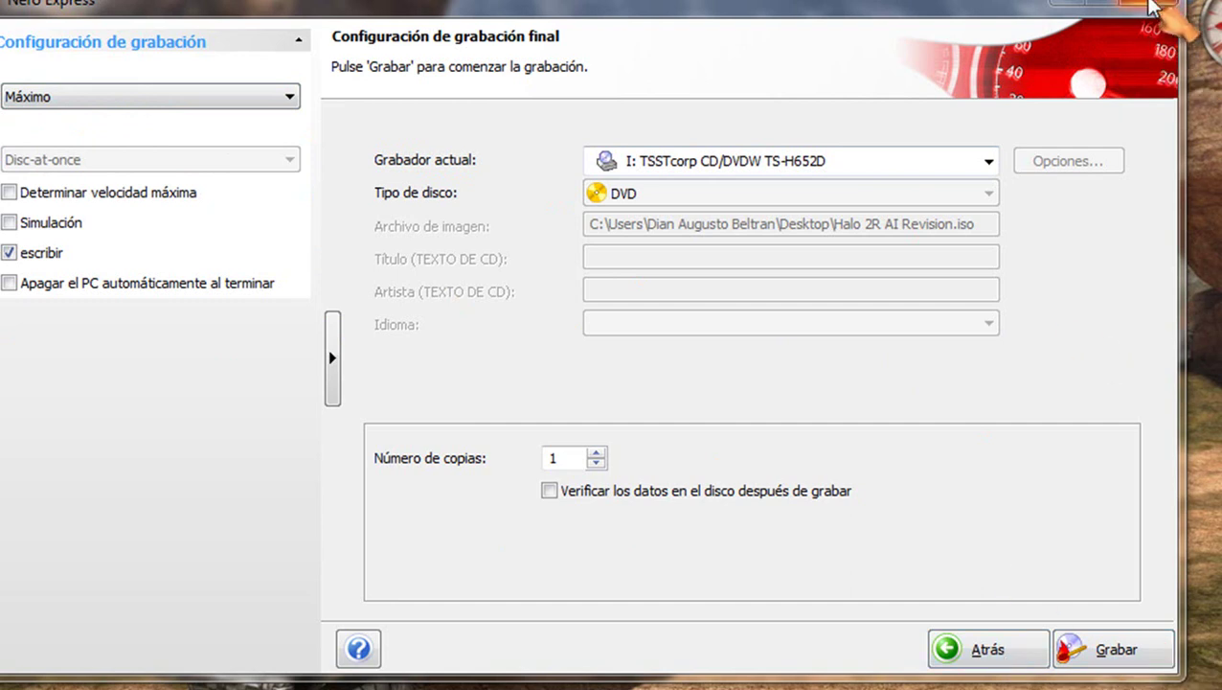
{"action": "left_click", "coordinate": [1152, 5]}
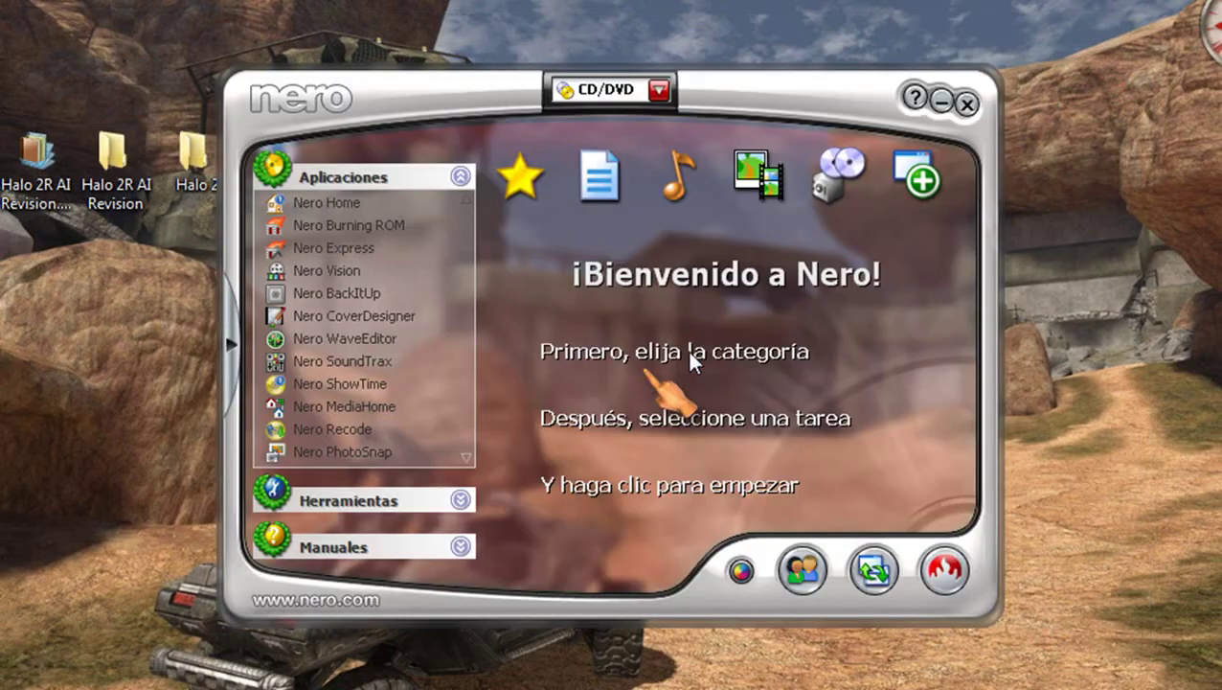
{"action": "left_click", "coordinate": [966, 103]}
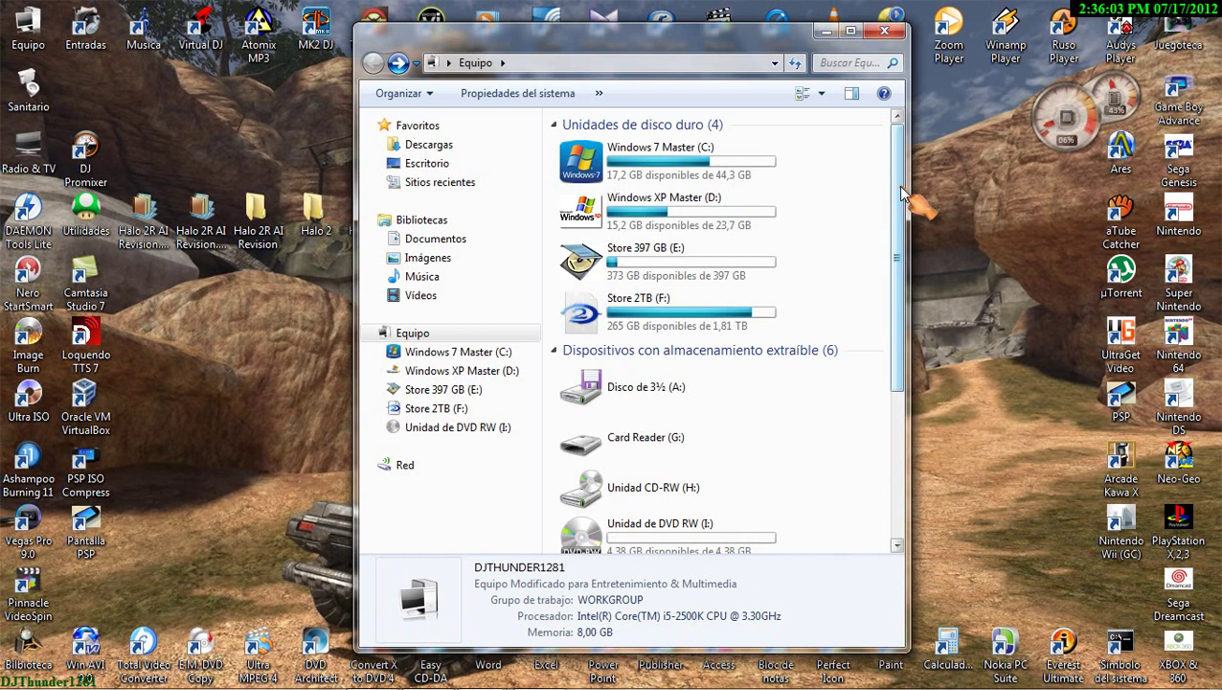
Step: Check the blank DVD RW drive I: (4,38 GB) in Computer, close Explorer, and start UltraISO
{"action": "scroll", "coordinate": [903, 193], "scroll_direction": "down", "scroll_amount": 3}
{"action": "left_click", "coordinate": [648, 379]}
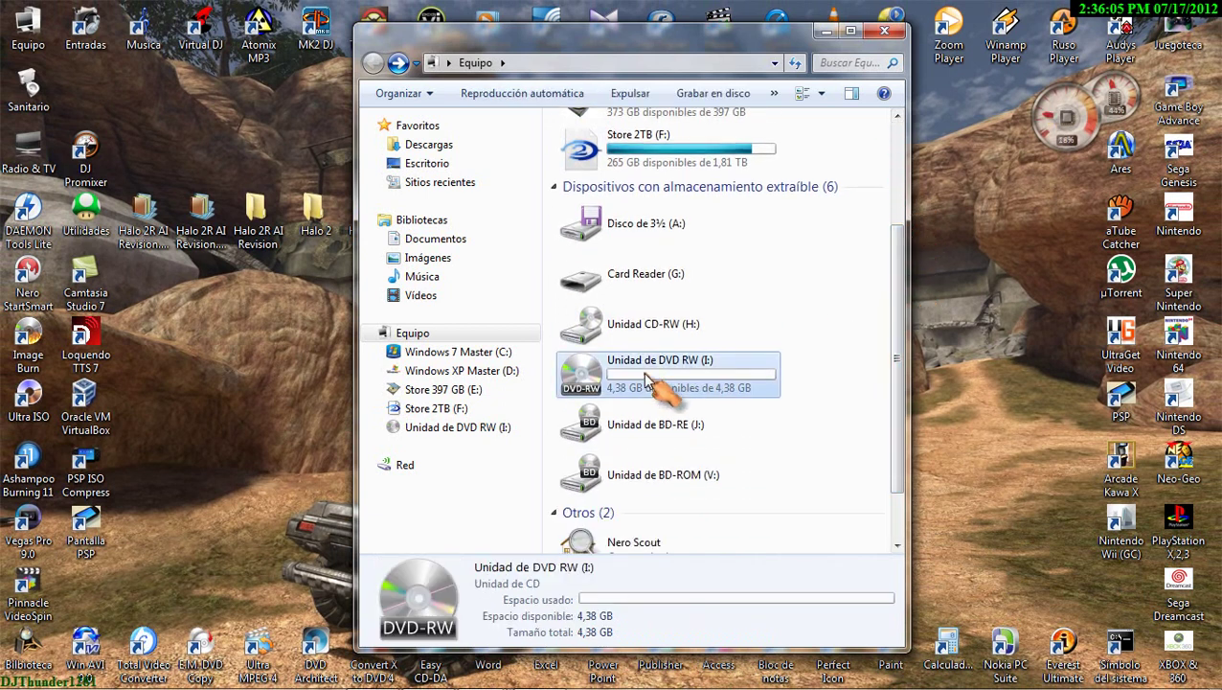
{"action": "left_click", "coordinate": [820, 368]}
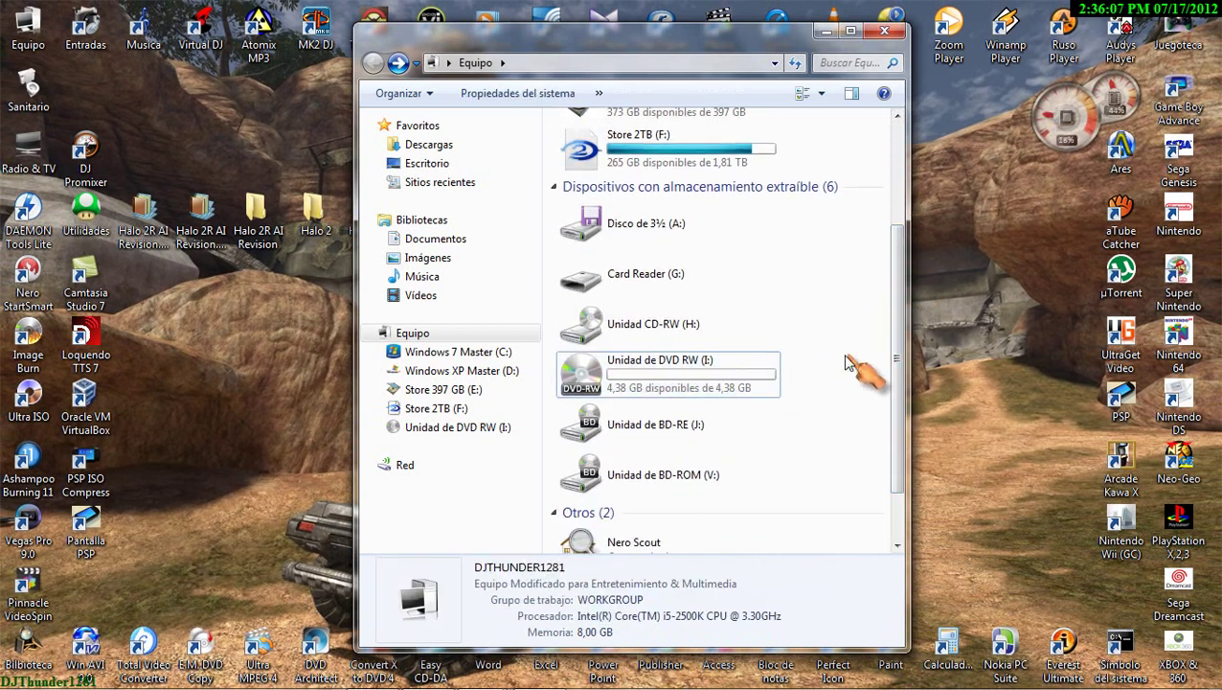
{"action": "left_click", "coordinate": [885, 35]}
{"action": "double_click", "coordinate": [21, 407]}
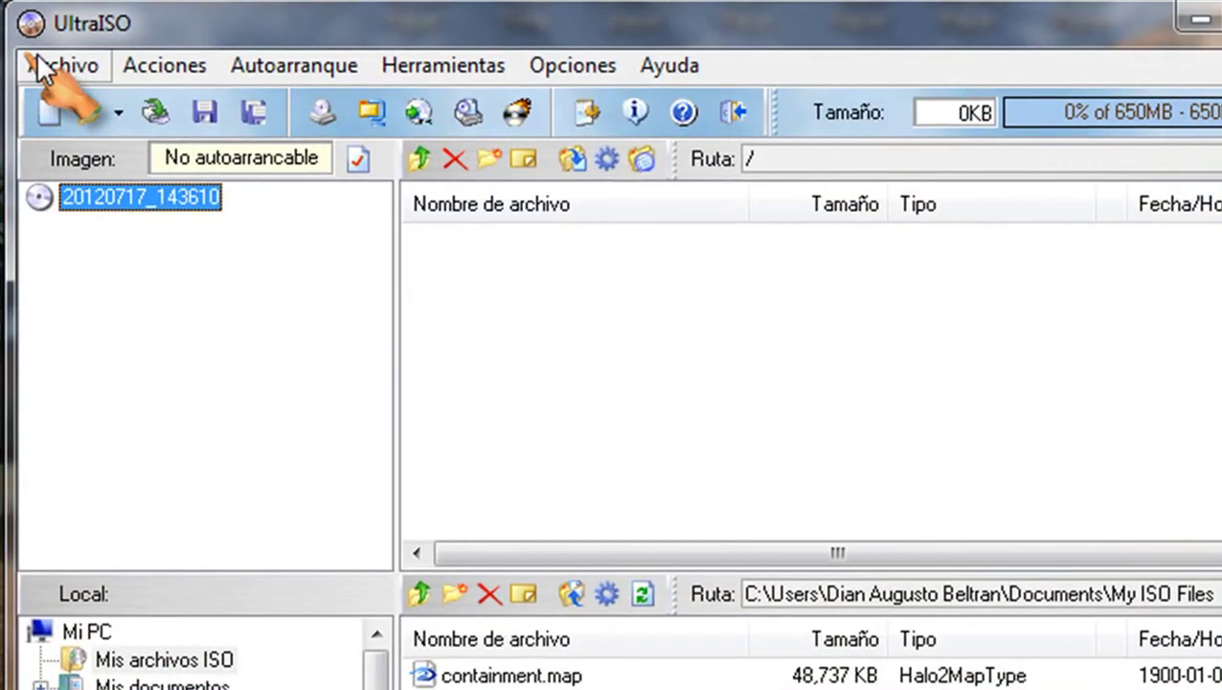
Step: Open the disc in drive I: through Archivo > Abrir CD/DVD
{"action": "left_click", "coordinate": [39, 67]}
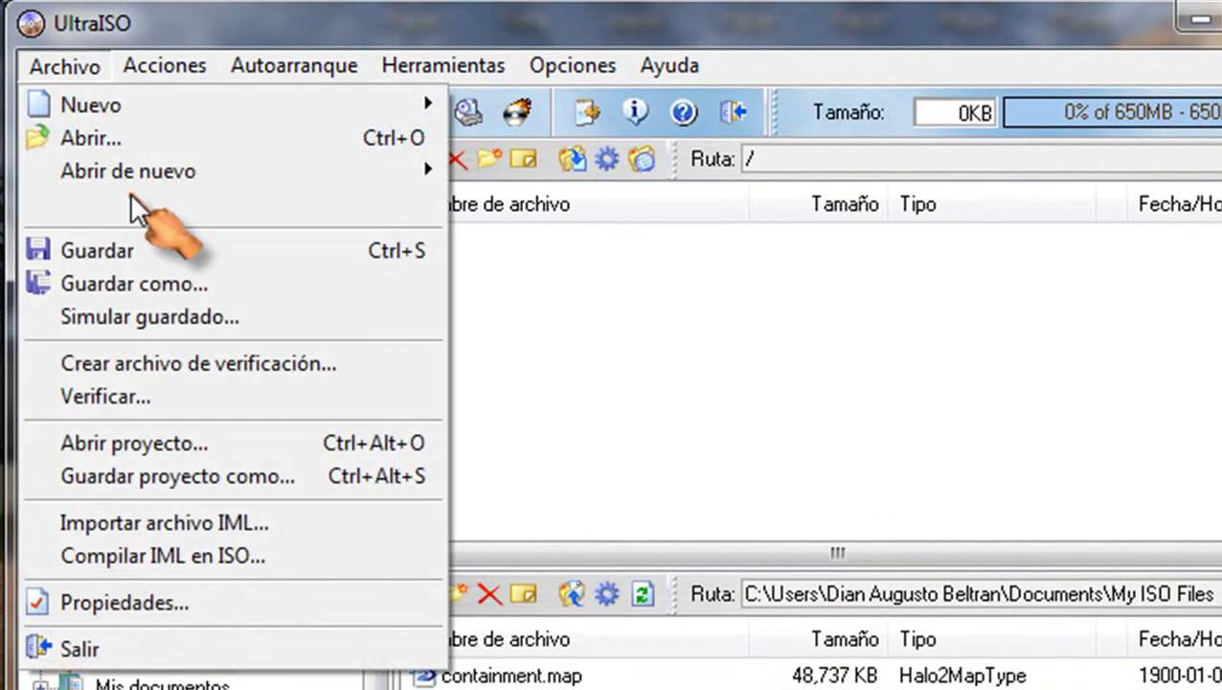
{"action": "left_click", "coordinate": [277, 206]}
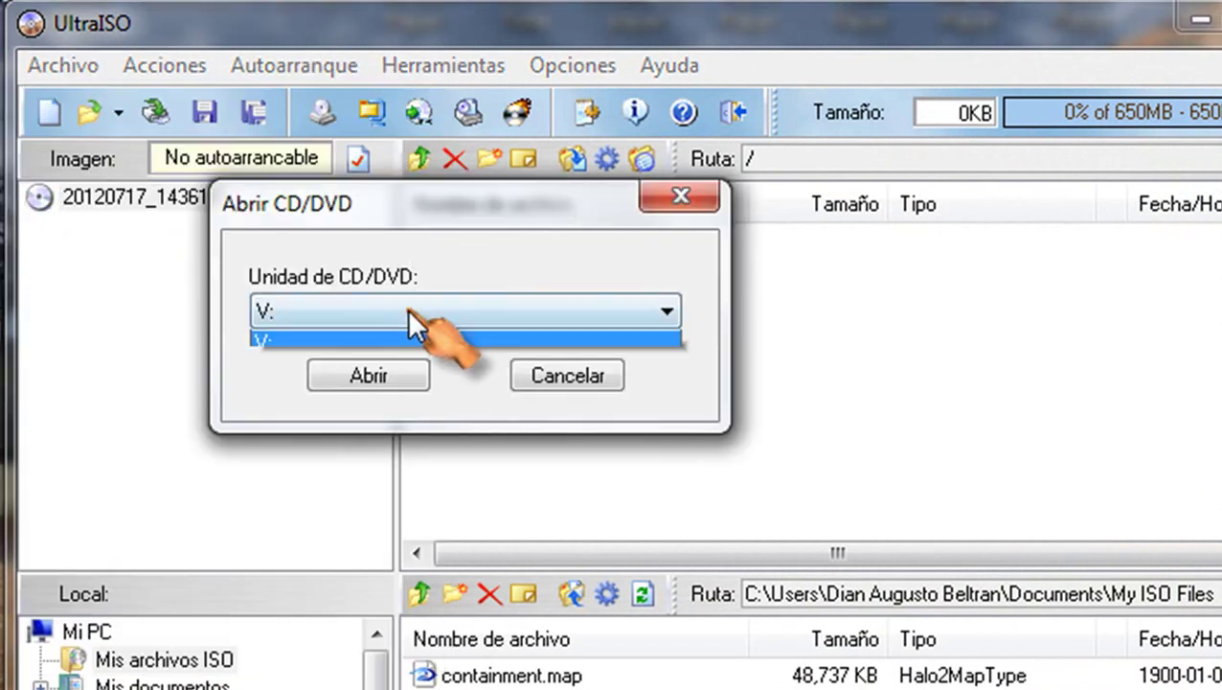
{"action": "left_click", "coordinate": [407, 307]}
{"action": "left_click", "coordinate": [387, 364]}
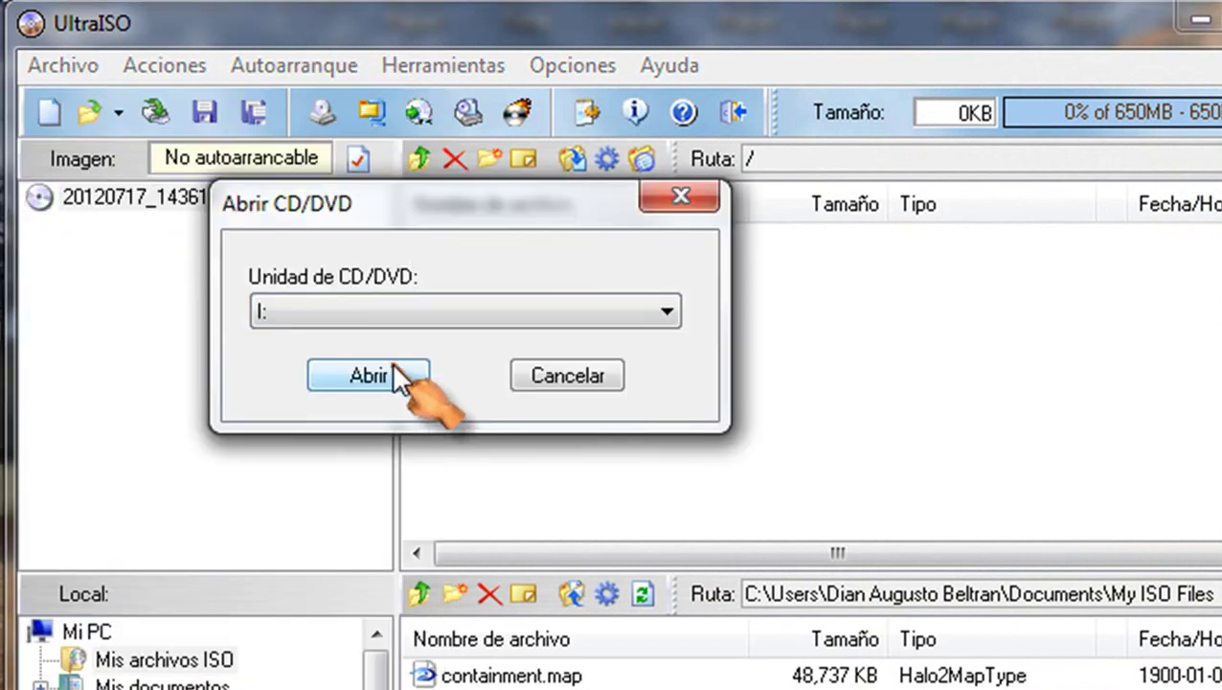
{"action": "left_click", "coordinate": [388, 369]}
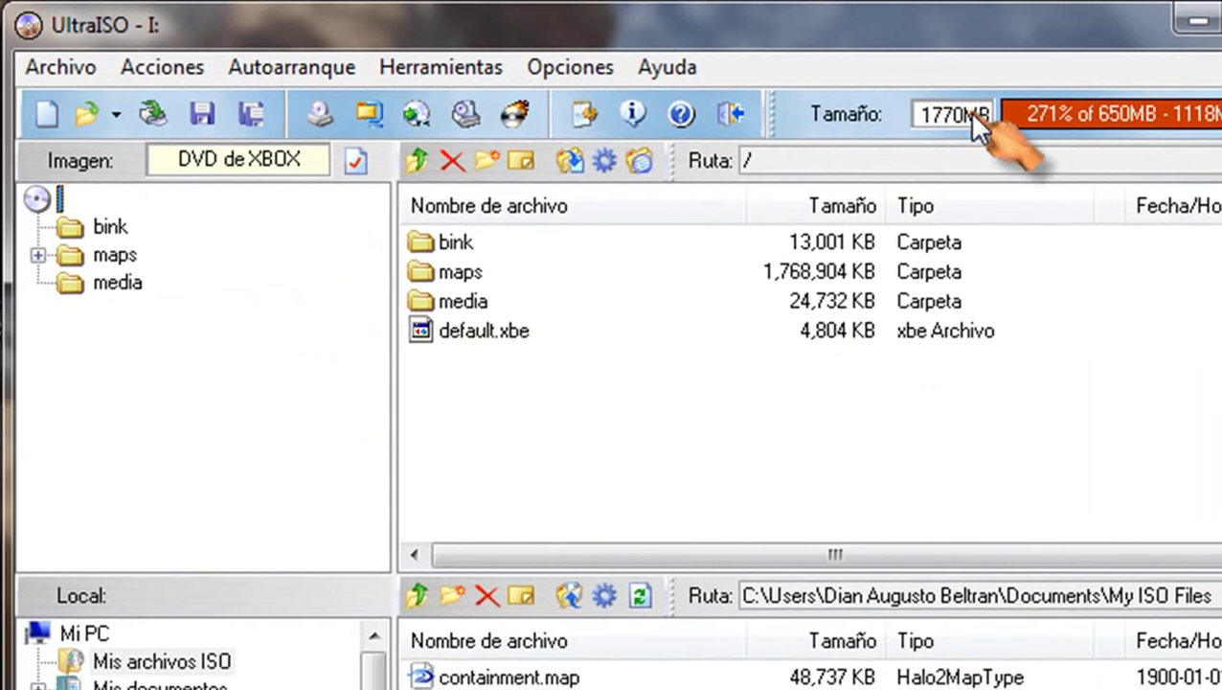
Step: Set the capacity to 4.7GB, select all files on the disc, and close UltraISO
{"action": "left_click", "coordinate": [767, 130]}
{"action": "left_click", "coordinate": [1091, 480]}
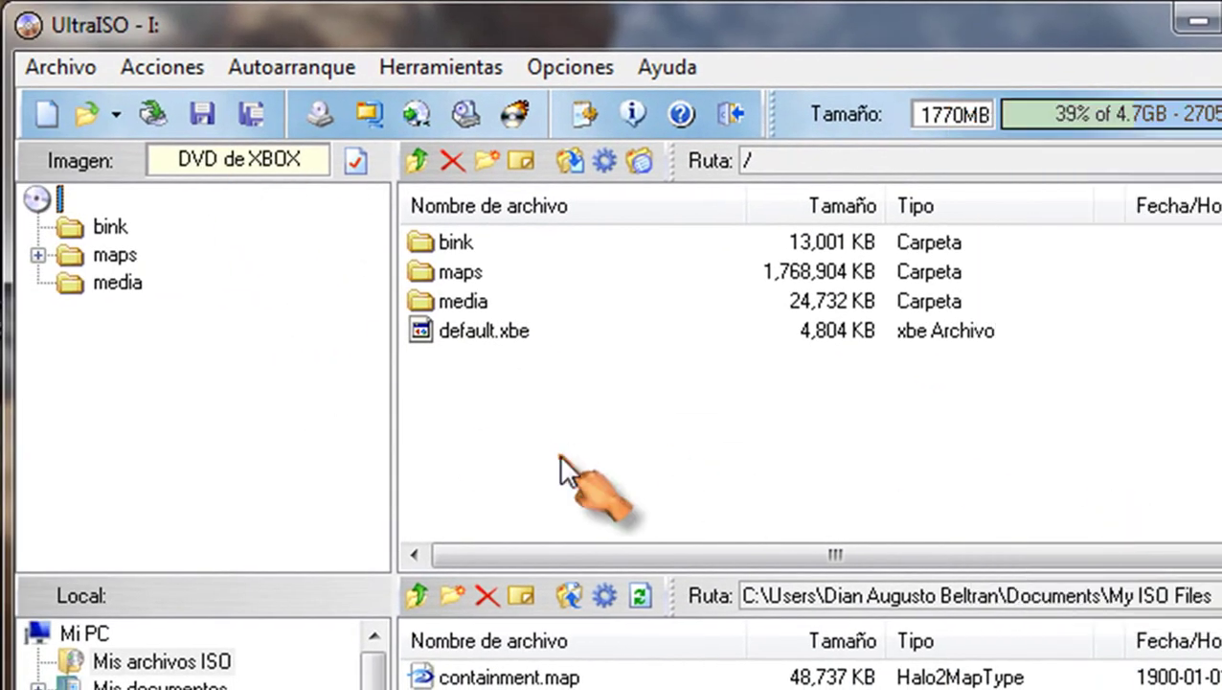
{"action": "left_click_drag", "start_coordinate": [540, 385], "coordinate": [510, 442]}
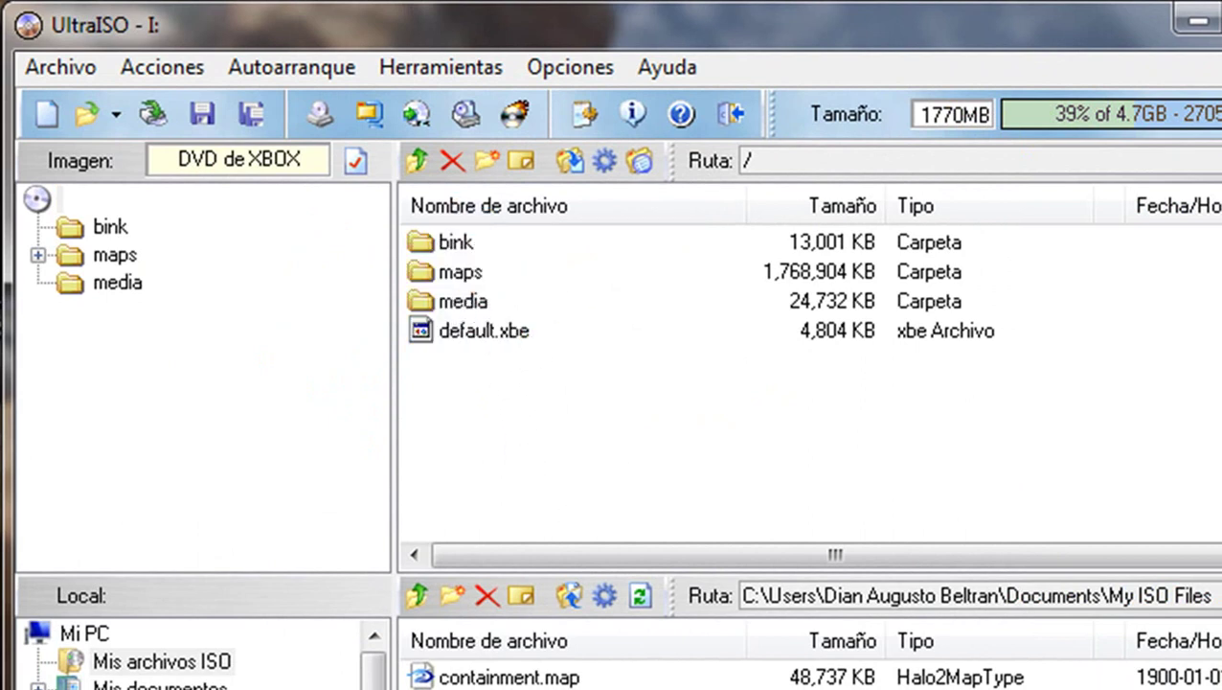
{"action": "left_click", "coordinate": [1101, 52]}
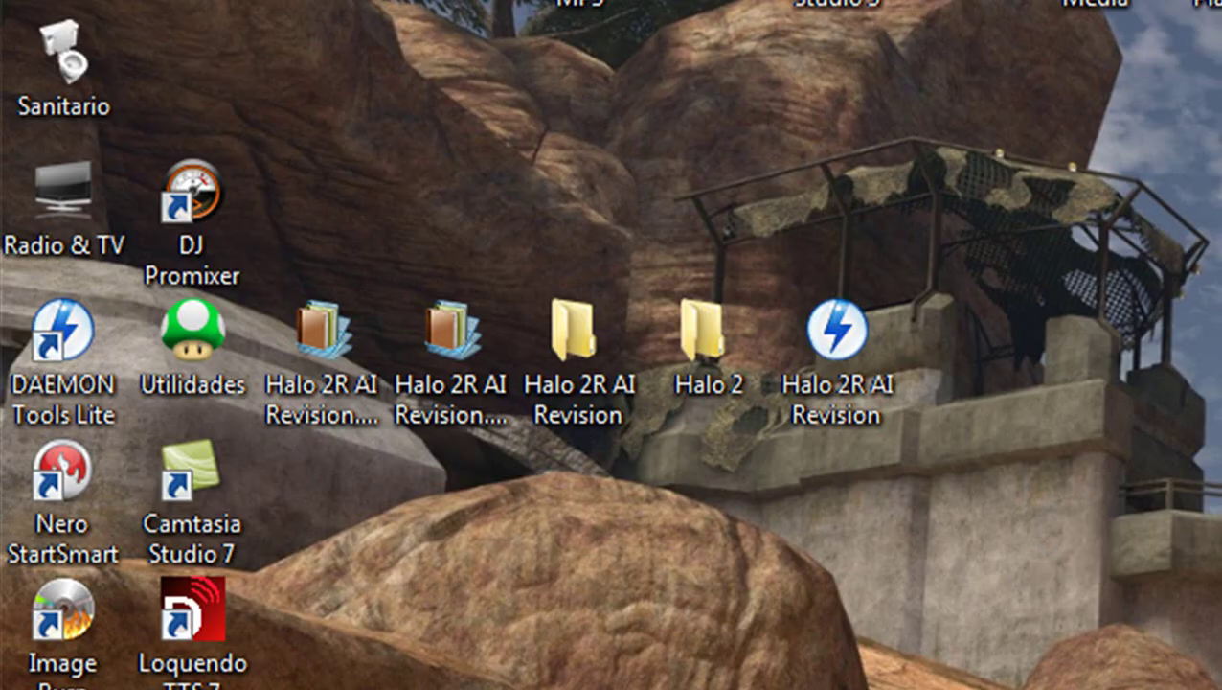
Step: Launch Television Encore from the Radio & TV folder and wait for the AI Revision 1.5 title
{"action": "double_click", "coordinate": [45, 173]}
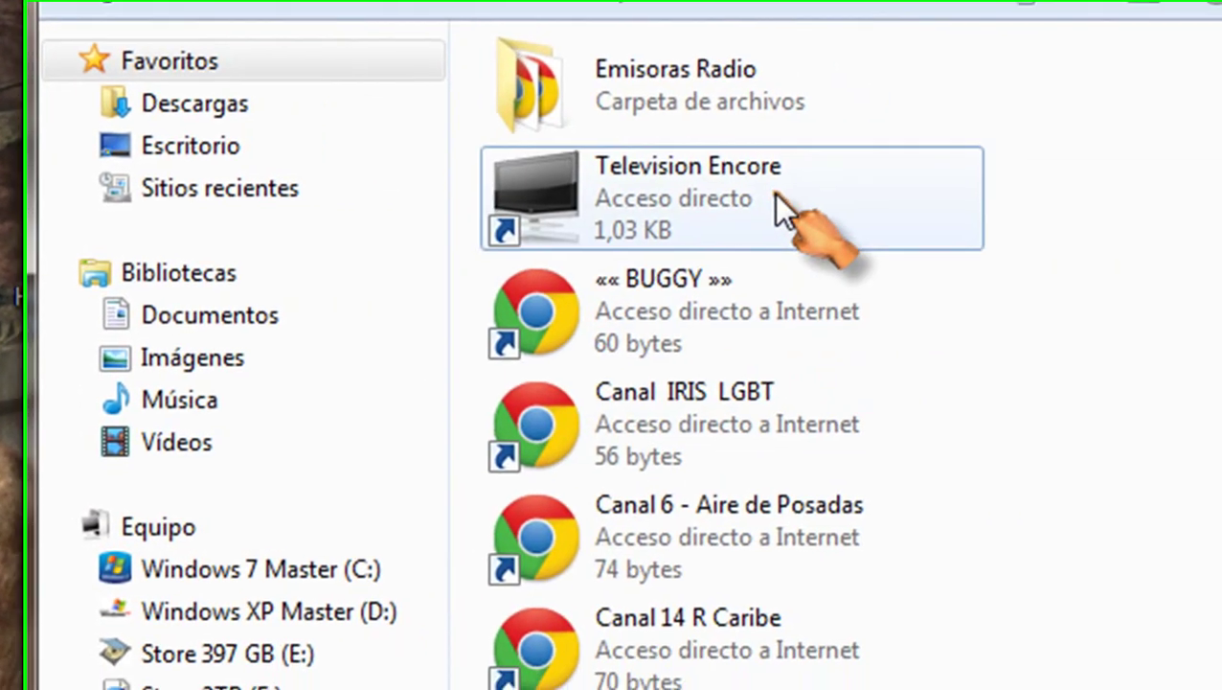
{"action": "left_click", "coordinate": [777, 204]}
{"action": "key", "text": "Return"}
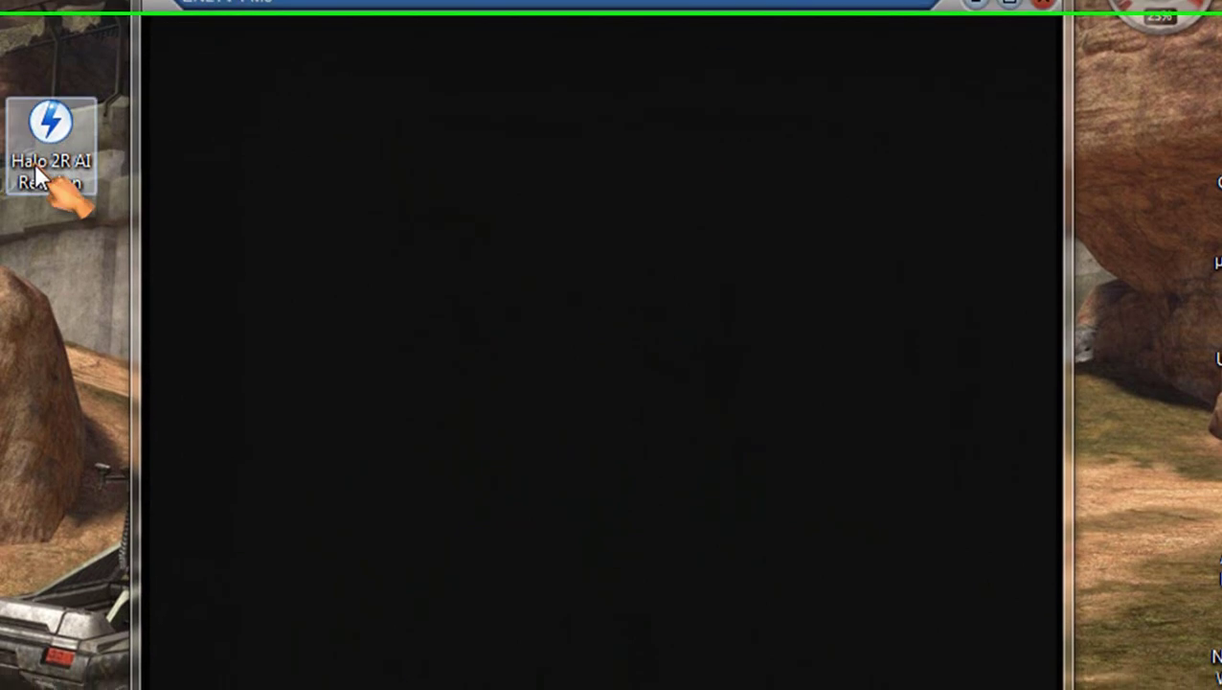
{"action": "left_click_drag", "start_coordinate": [46, 241], "coordinate": [0, 109]}
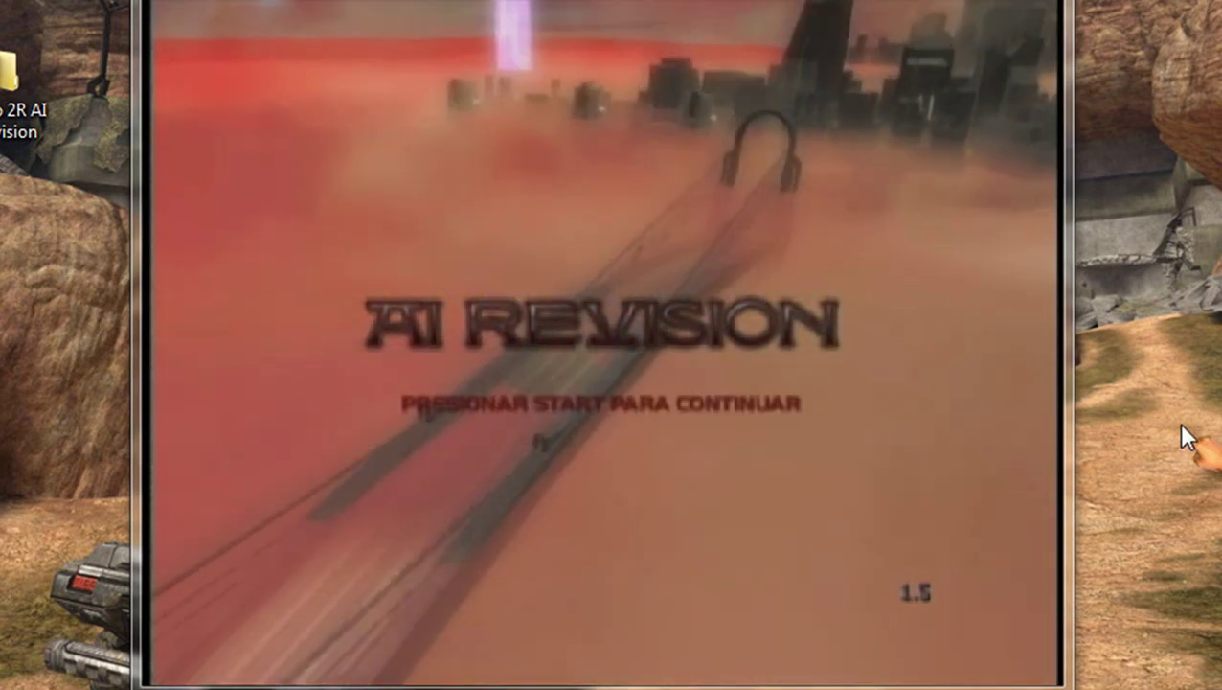
Step: Get past the title screen, choose the player profile, and enter the Pantalla Dividida lobby
{"action": "key", "text": "Return"}
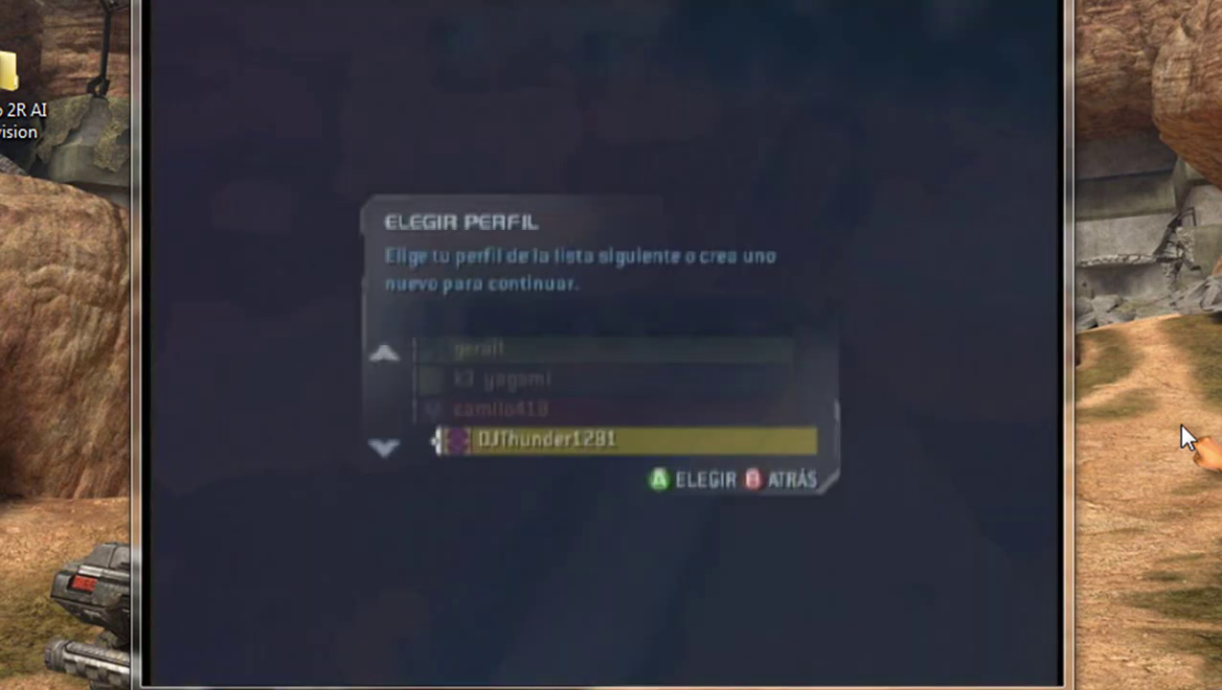
{"action": "key", "text": "Return"}
{"action": "key", "text": "Return"}
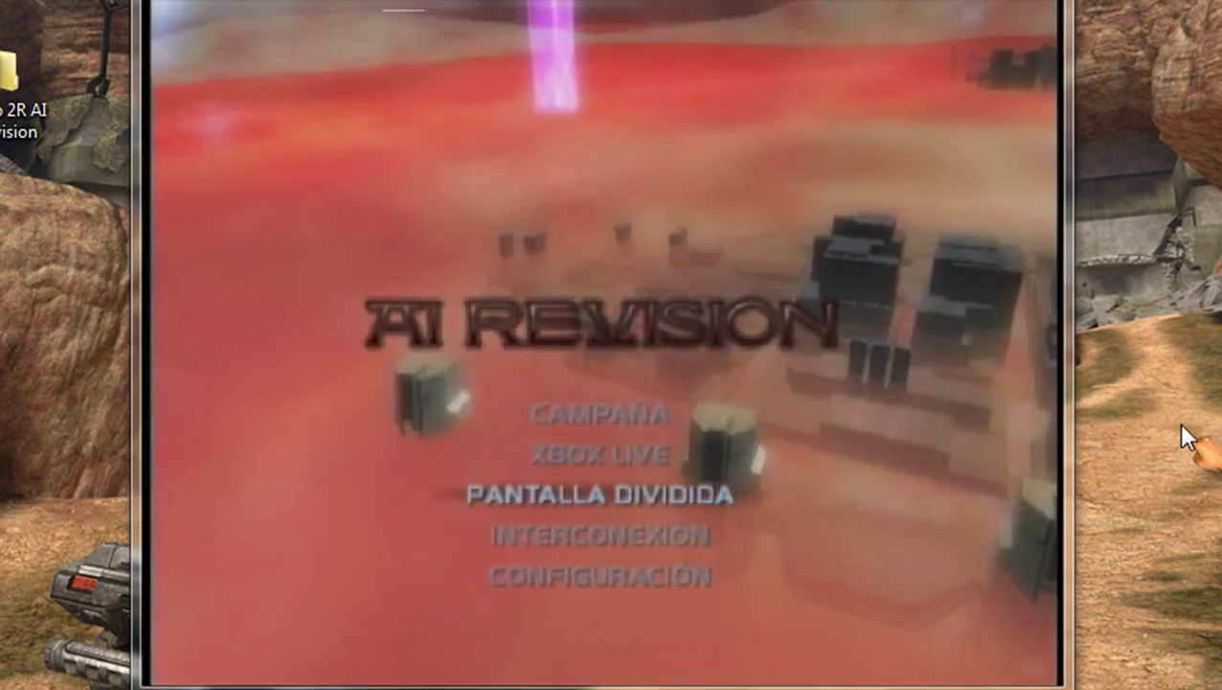
{"action": "key", "text": "Return"}
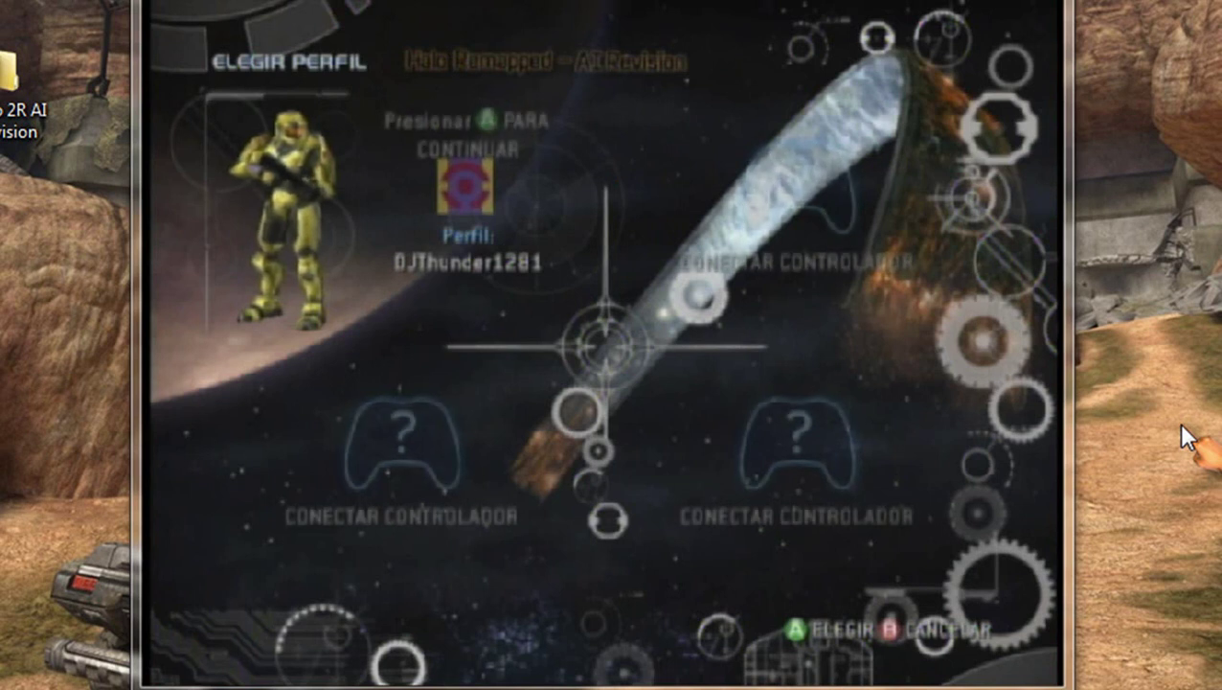
{"action": "key", "text": "Return"}
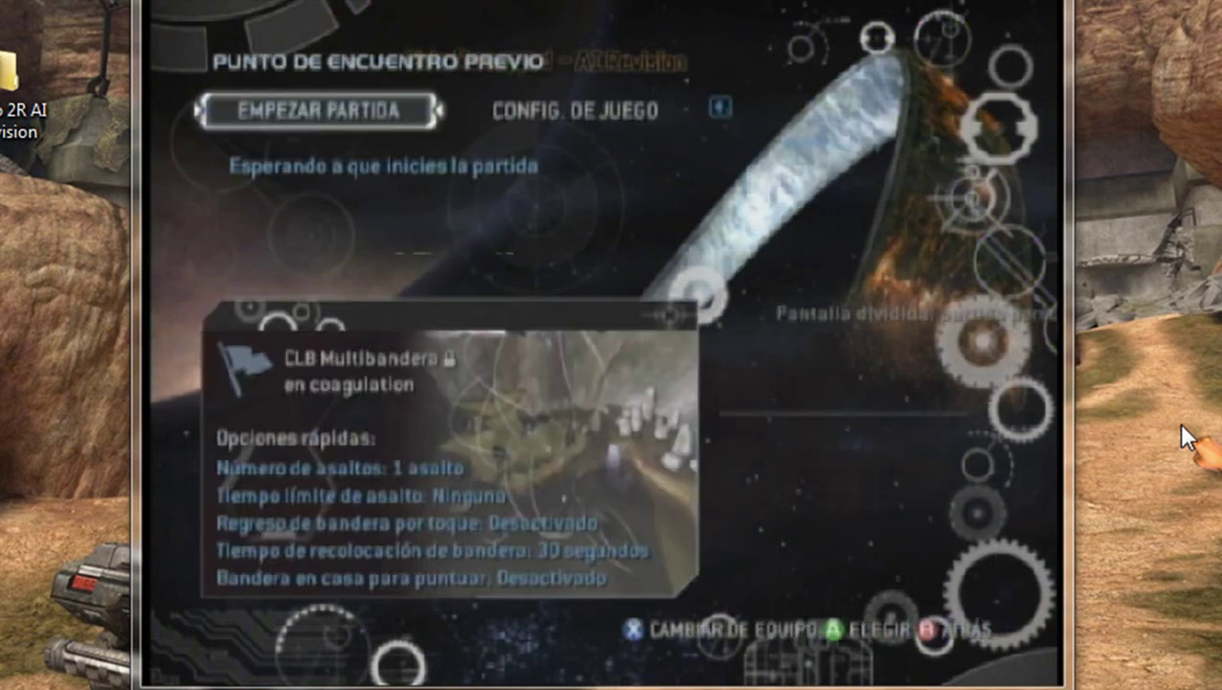
Step: Open the match settings' Cambiar mapa list and browse to Ascensión
{"action": "key", "text": "Right"}
{"action": "key", "text": "Return"}
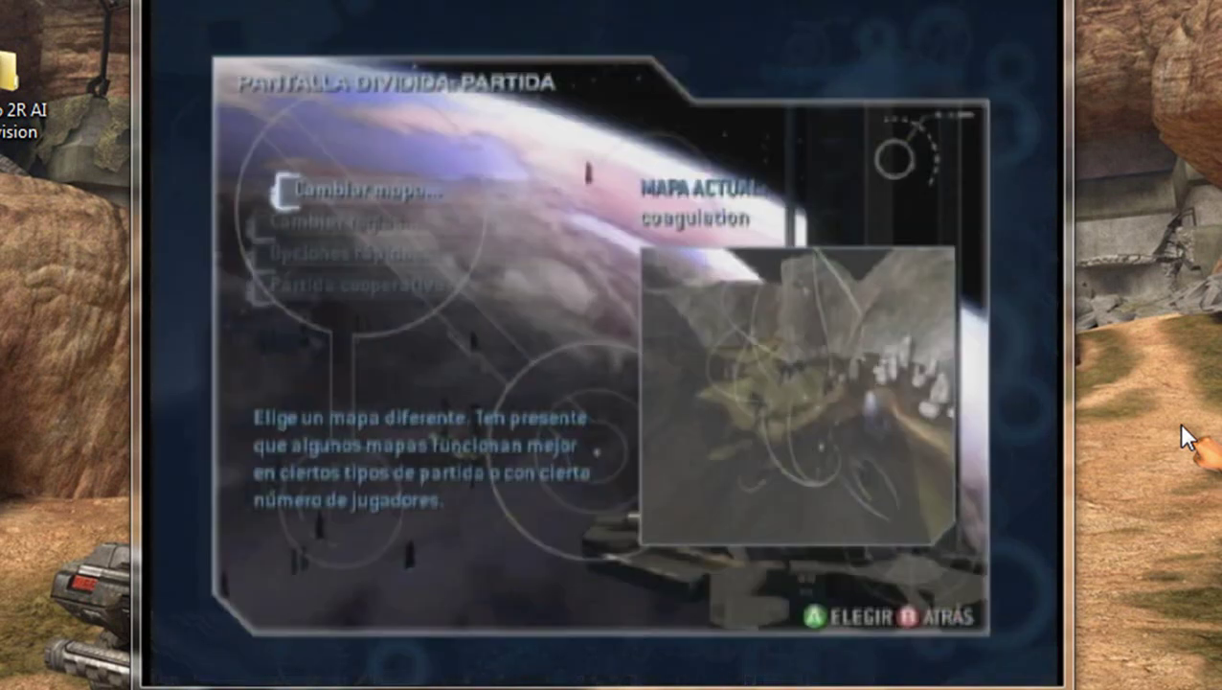
{"action": "key", "text": "Return"}
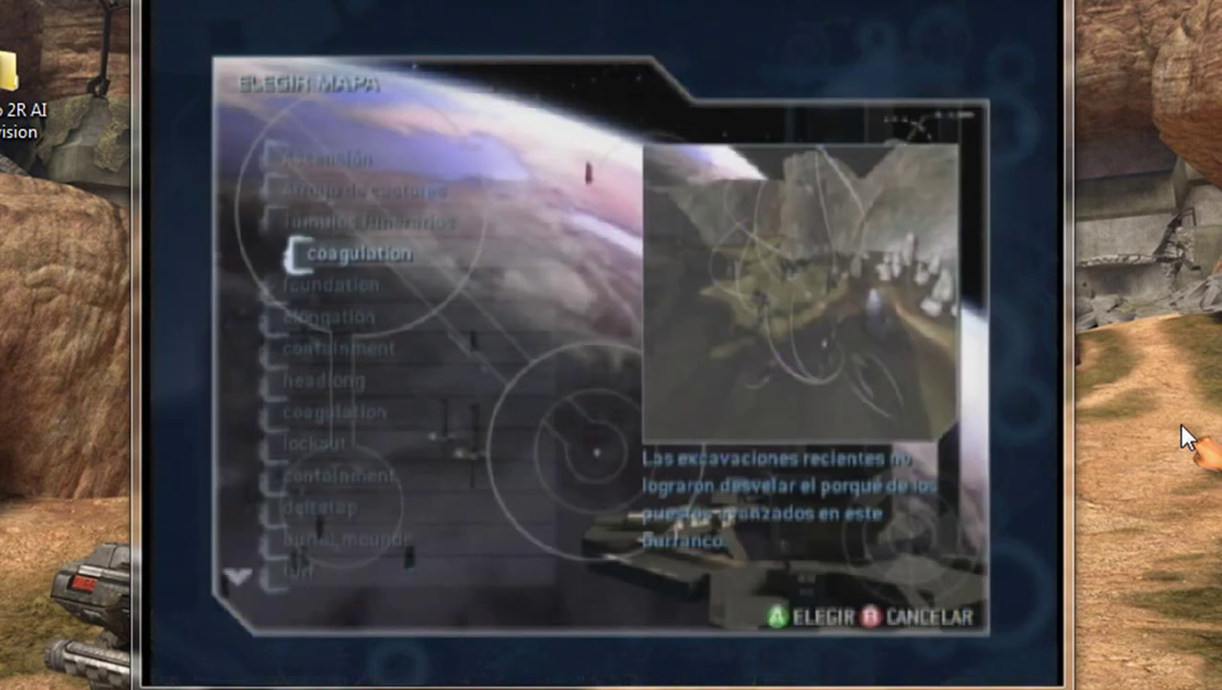
{"action": "key", "text": "Up"}
{"action": "key", "text": "Up"}
{"action": "key", "text": "Up"}
{"action": "key", "text": "Up"}
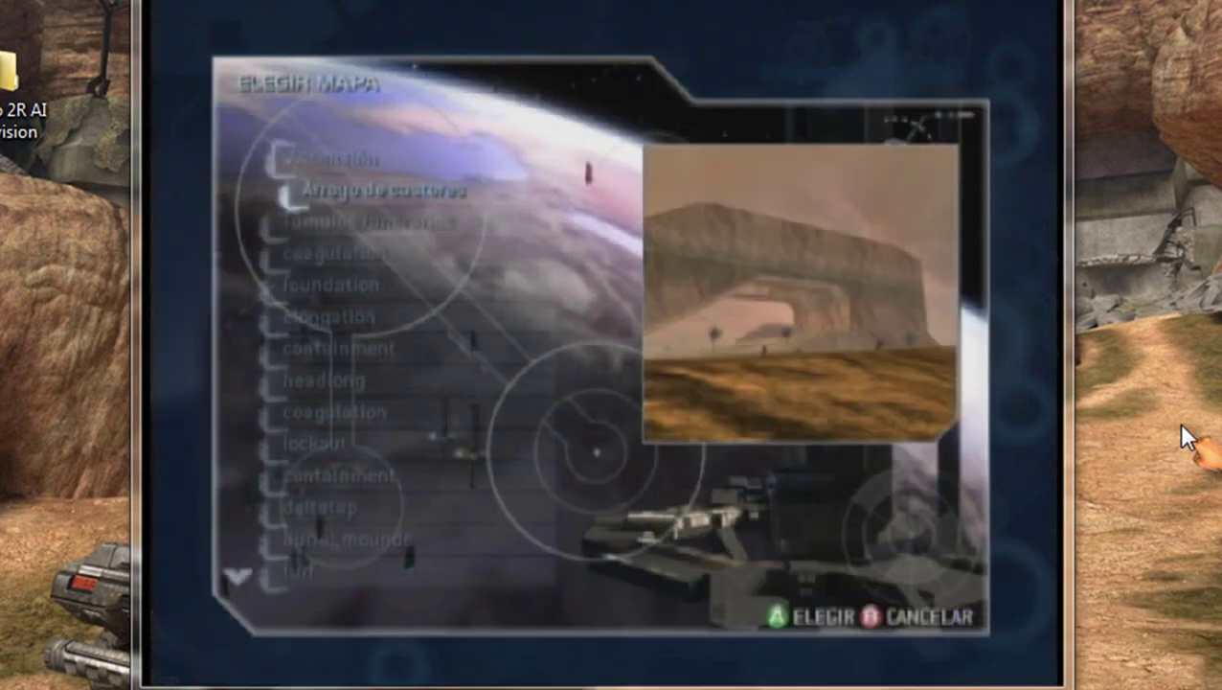
{"action": "key", "text": "Down"}
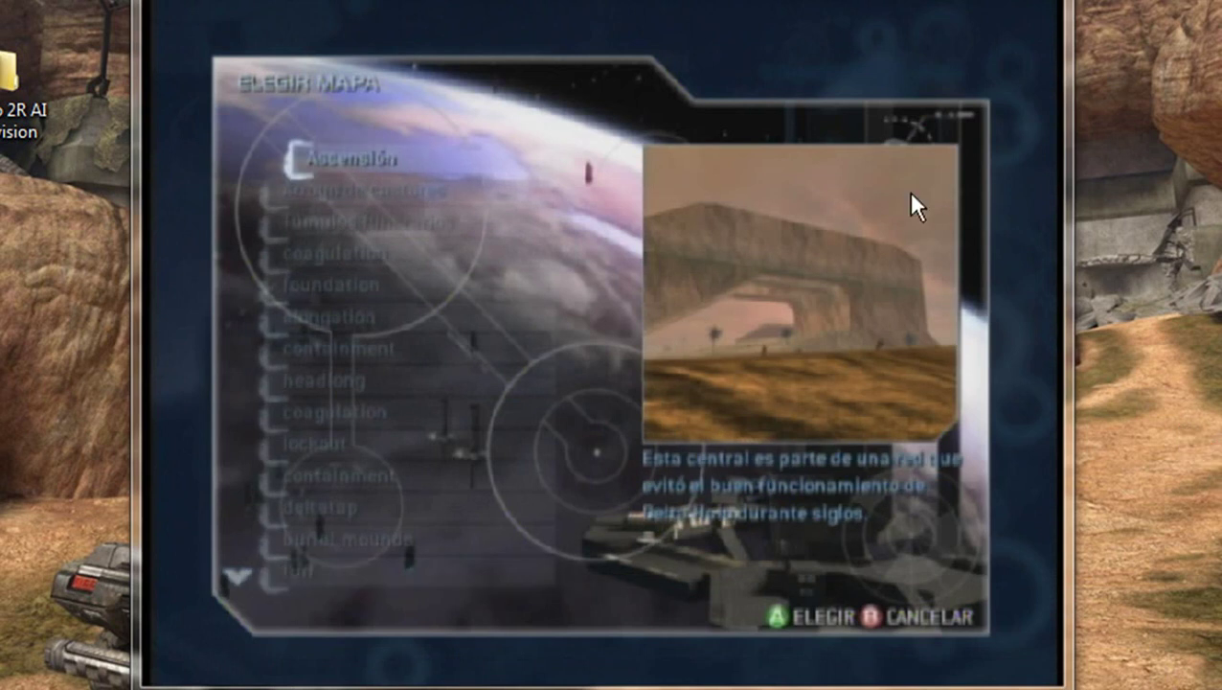